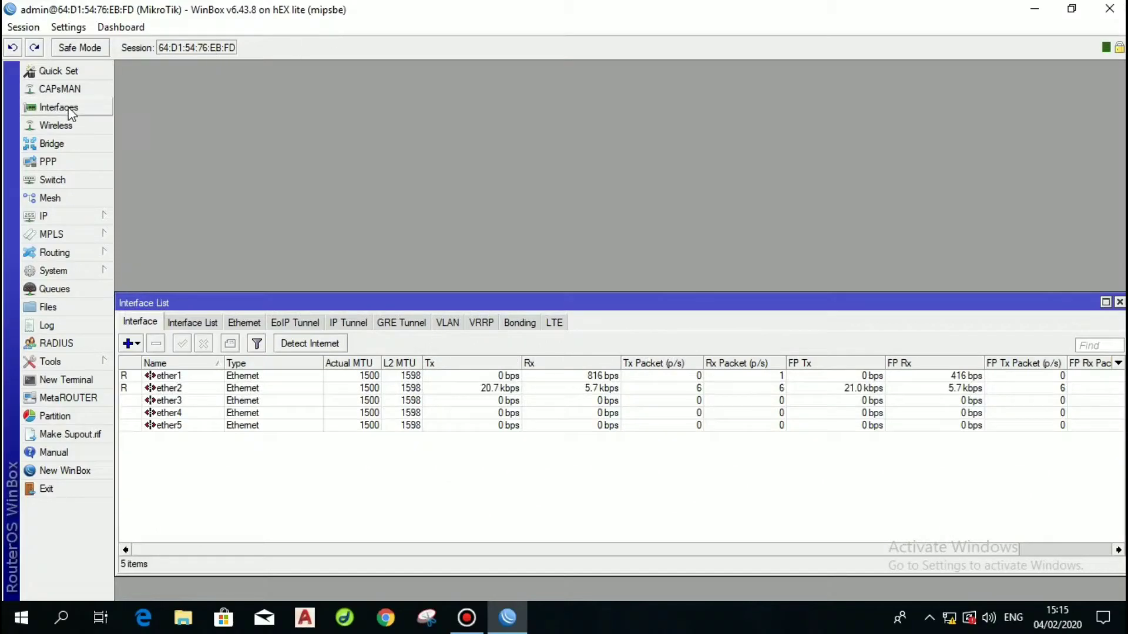
Rename interface ether1 to modem and ether2 to lan in the Interfaces list.
click(50, 108)
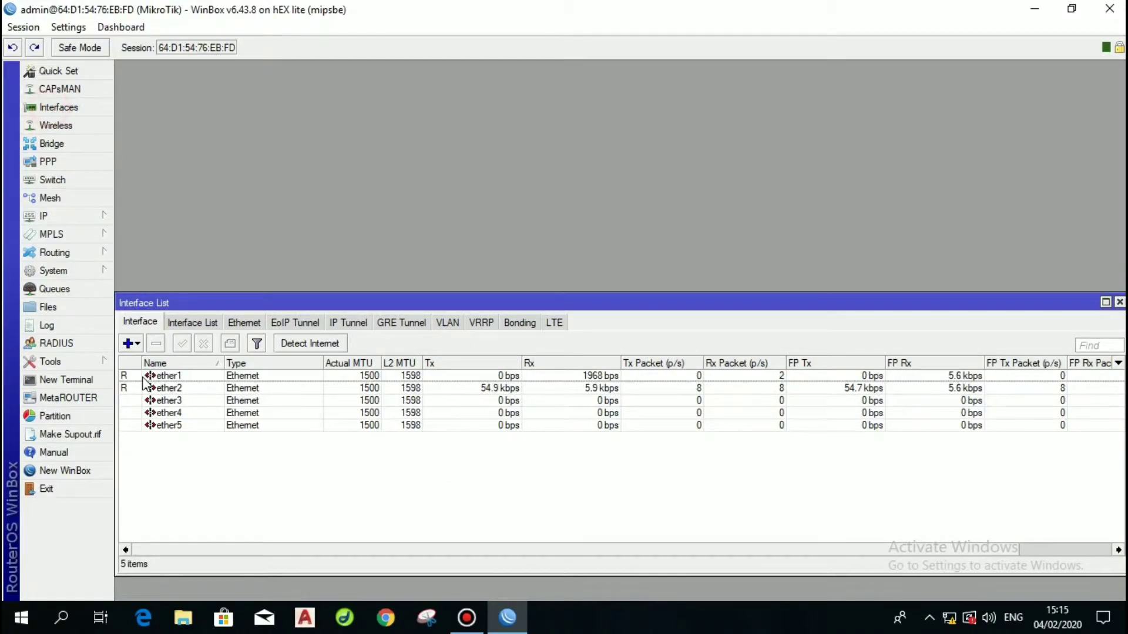
double_click(163, 376)
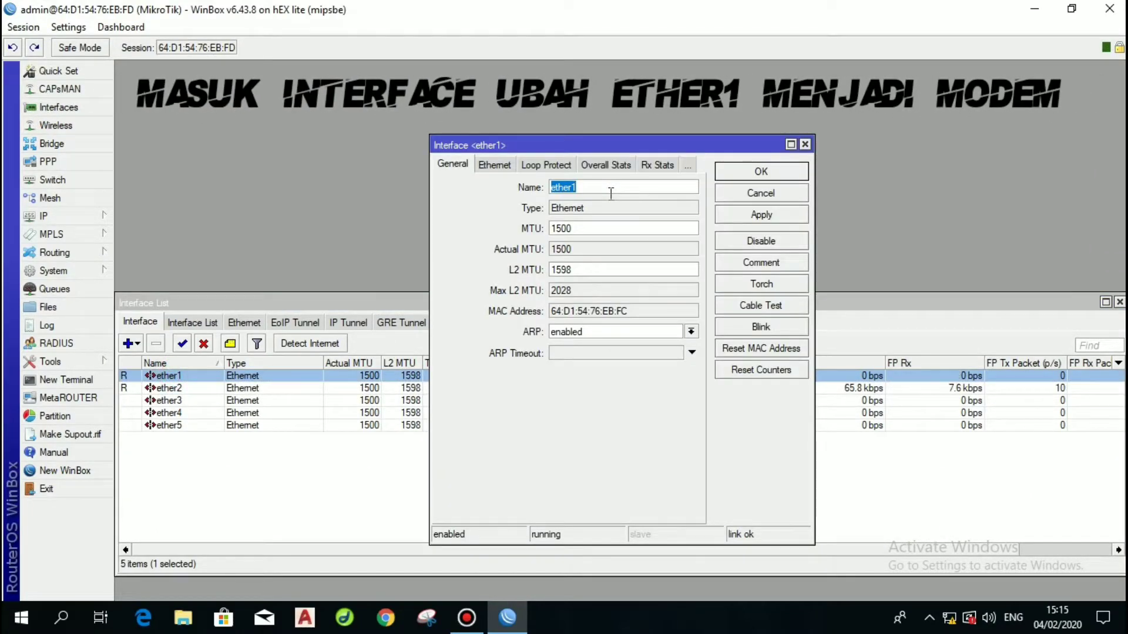
text(modem)
key(Return)
click(188, 375)
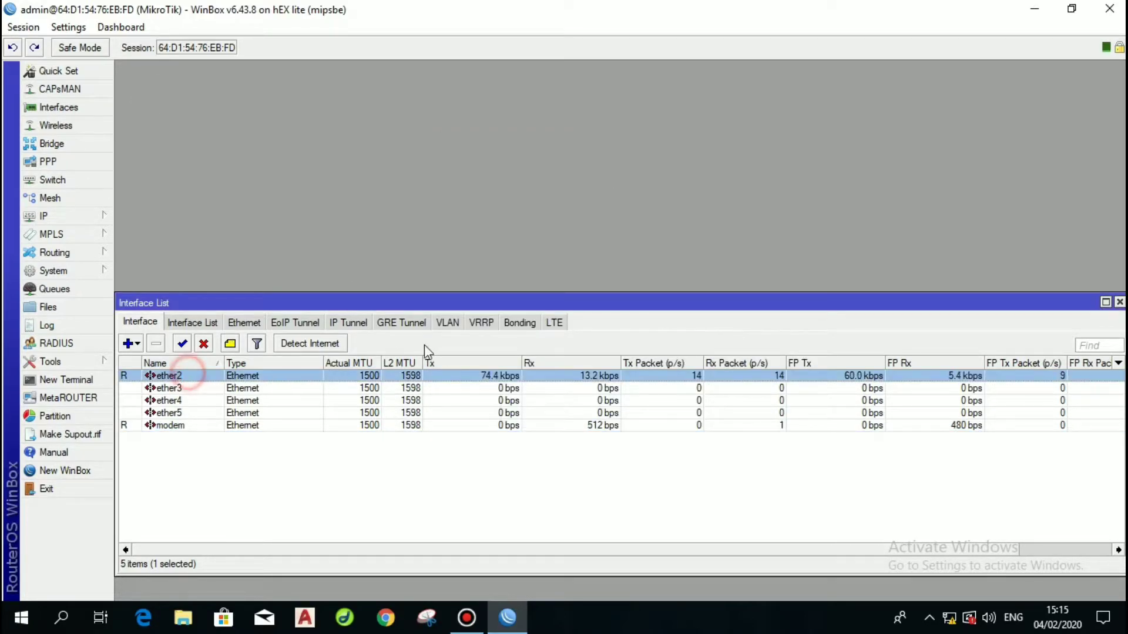
double_click(252, 376)
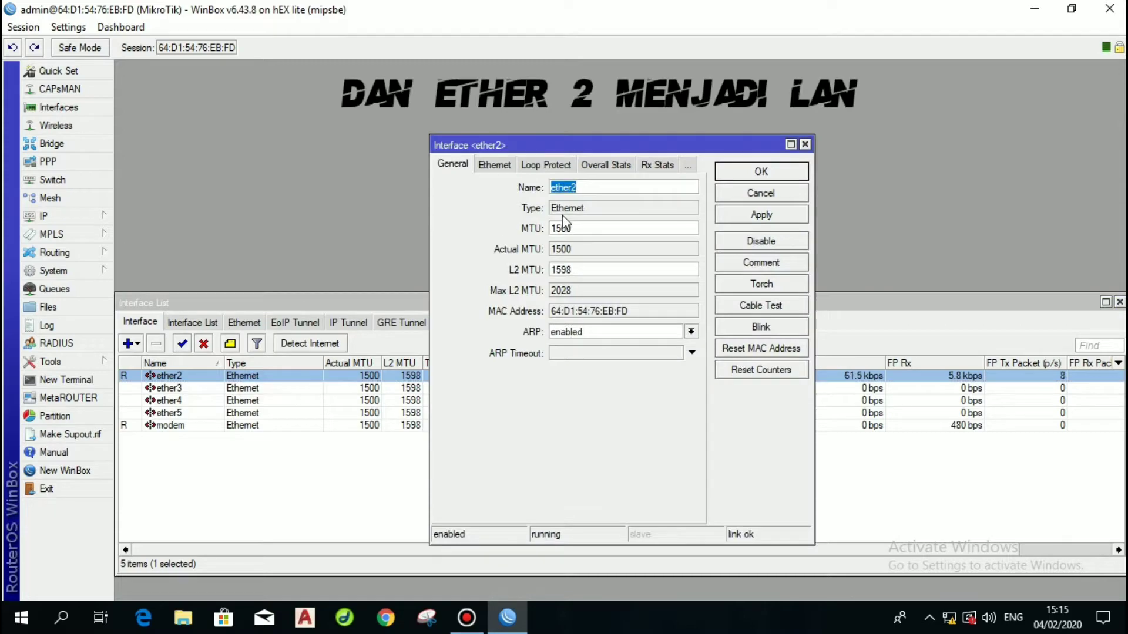
key(Return)
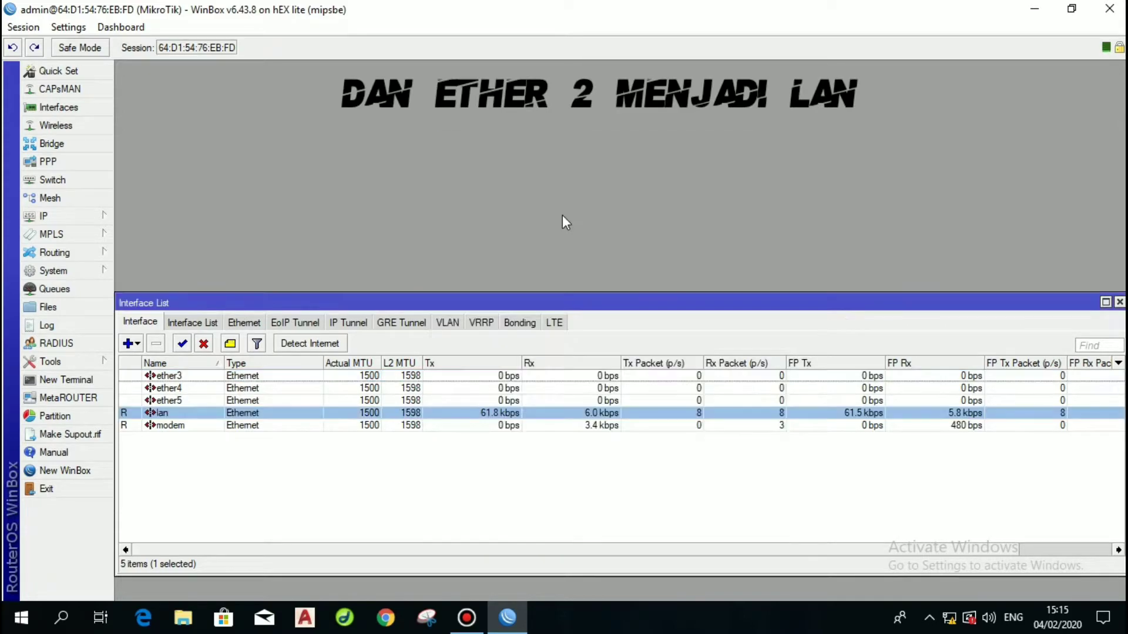
Add a DHCP client bound to the modem interface.
click(88, 217)
click(158, 228)
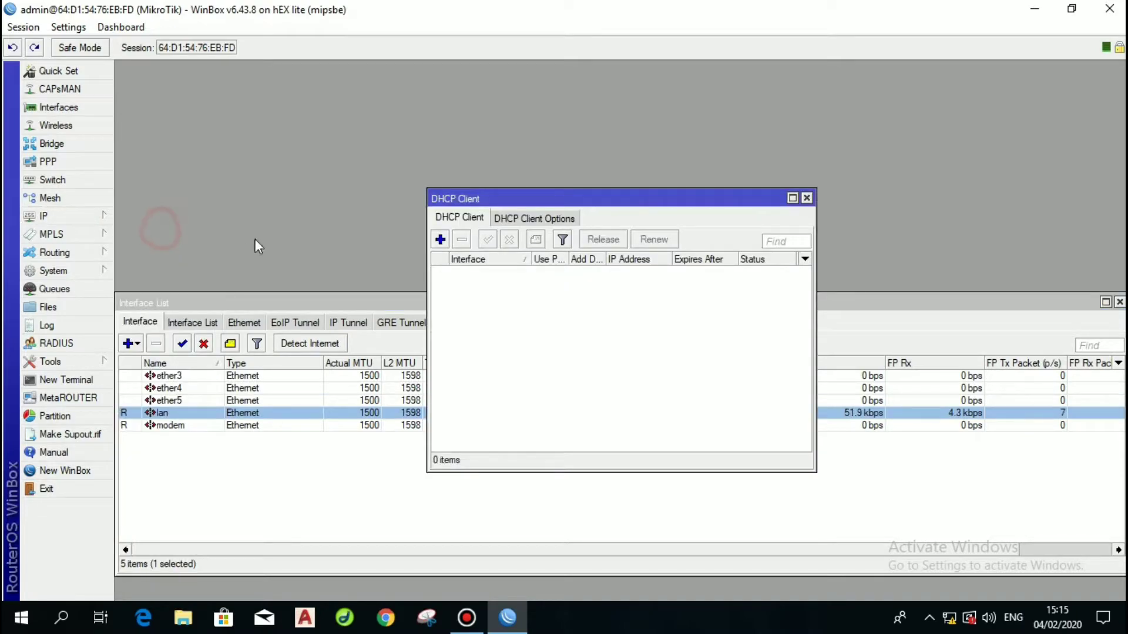
click(441, 240)
click(517, 222)
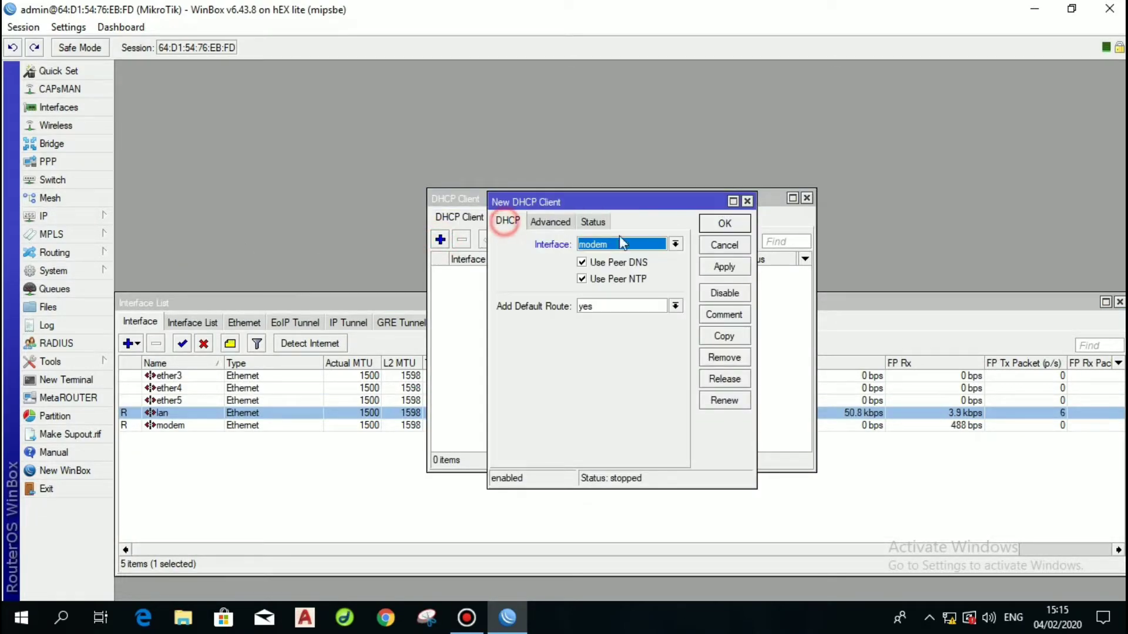
click(725, 224)
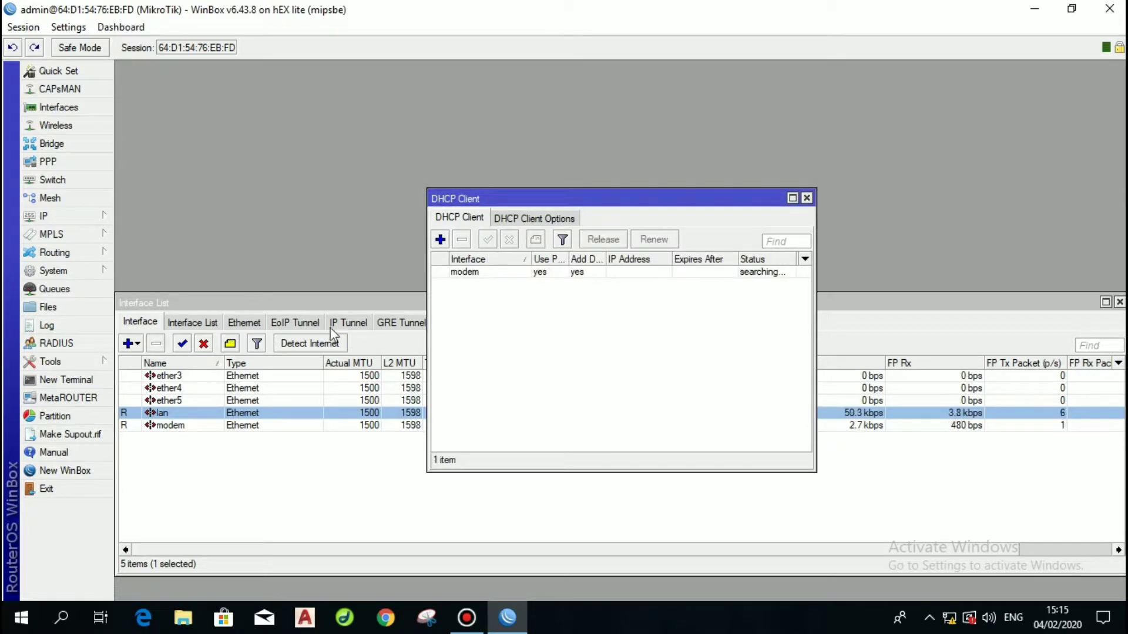
click(81, 213)
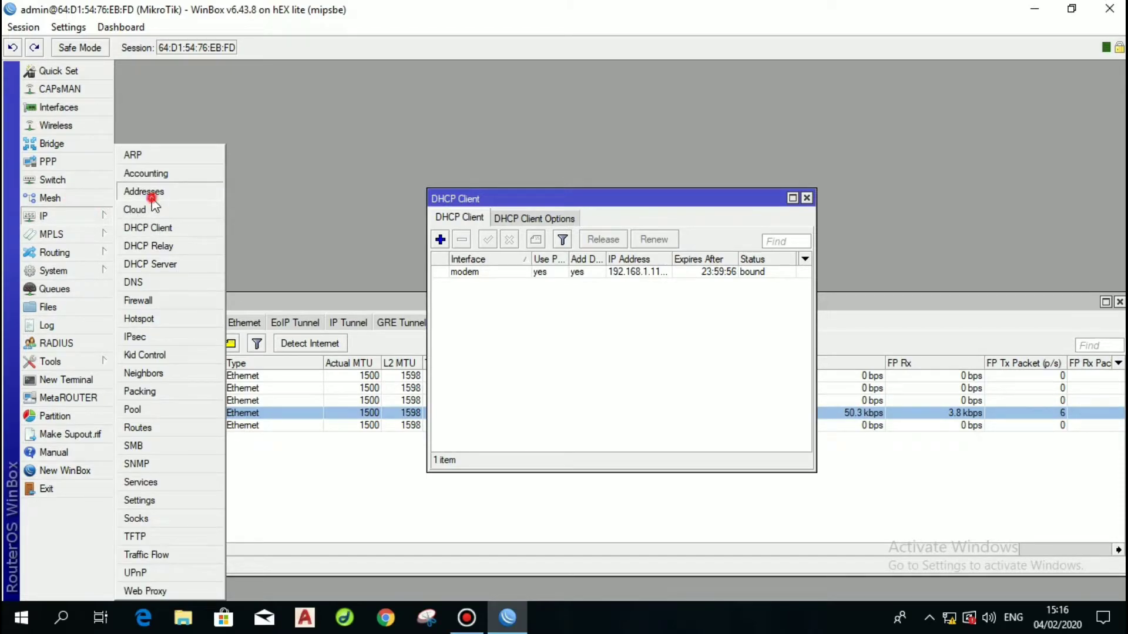
Add address 192.168.2.1/24 on lan, then close the Address List and DHCP Client windows.
click(152, 198)
click(498, 230)
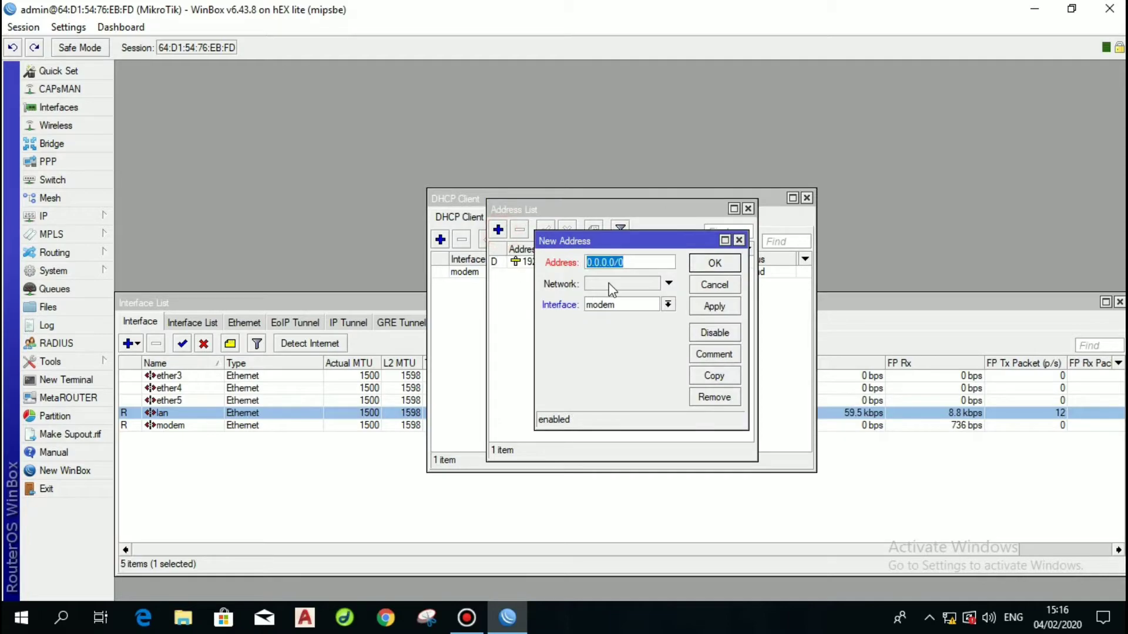
text(192.168)
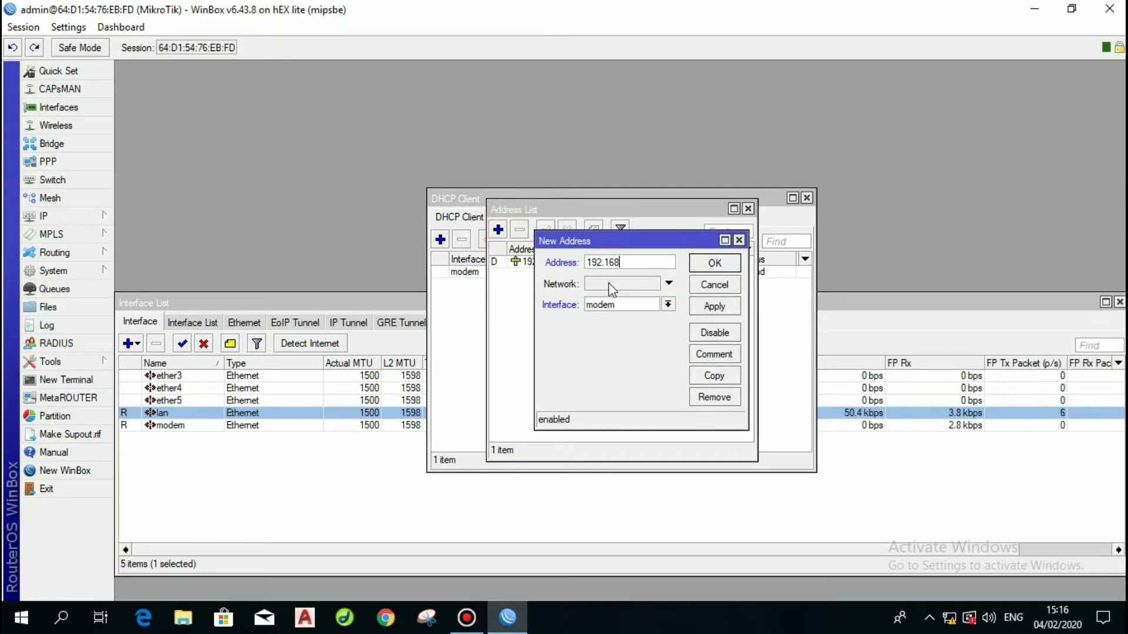
text(.2.1/24)
key(Tab)
key(Tab)
key(alt+Down)
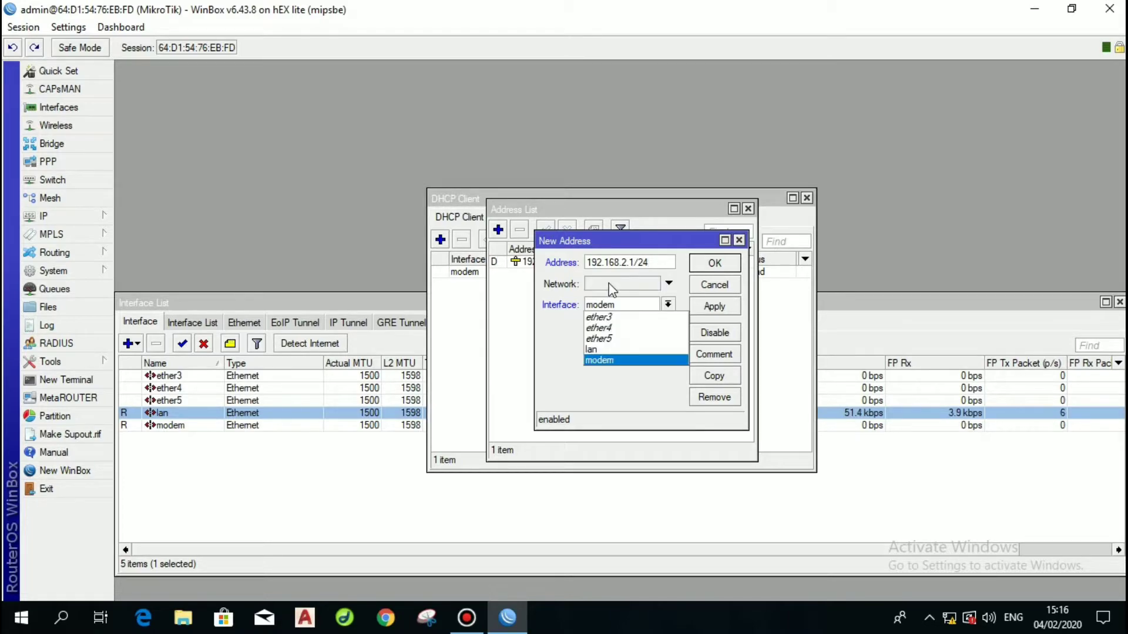
key(Up)
key(Return)
click(721, 264)
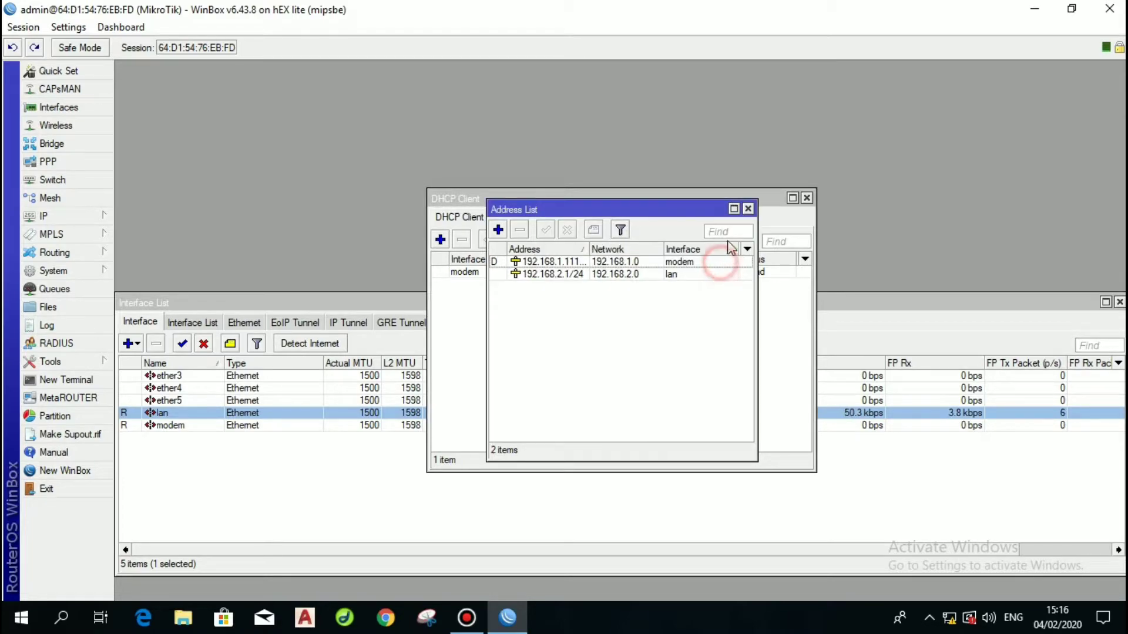
click(747, 208)
click(806, 198)
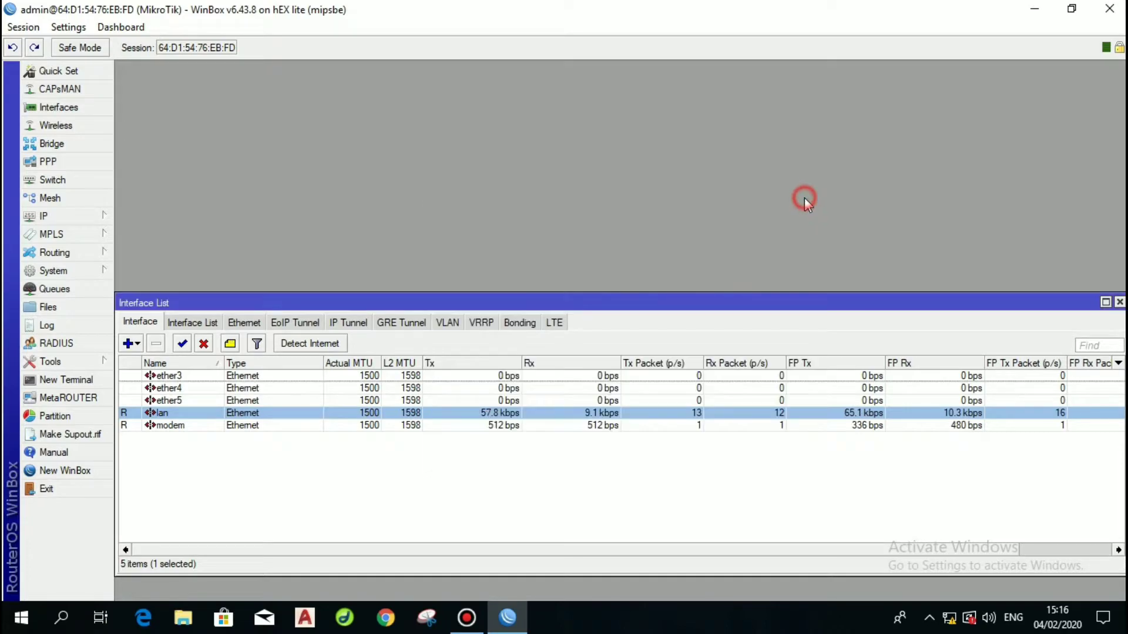
In a new terminal, run 'ip firewall nat add chain=srcnat action=masquerade out-interface=modem src-address=192.168.2.0/24'.
click(66, 380)
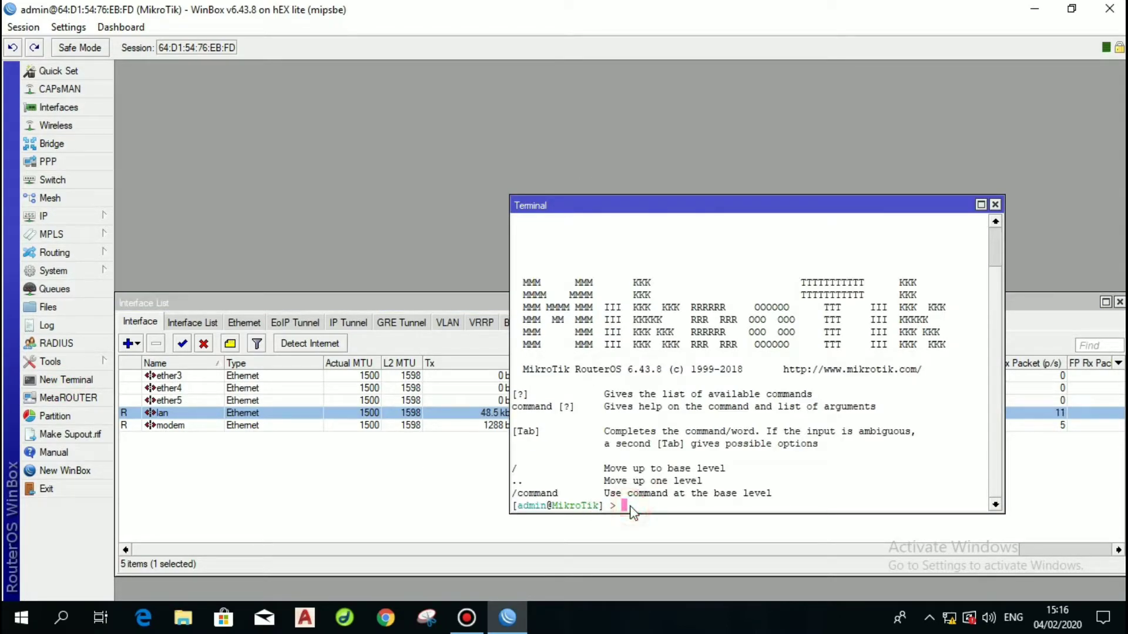
text(ip firewall nat add )
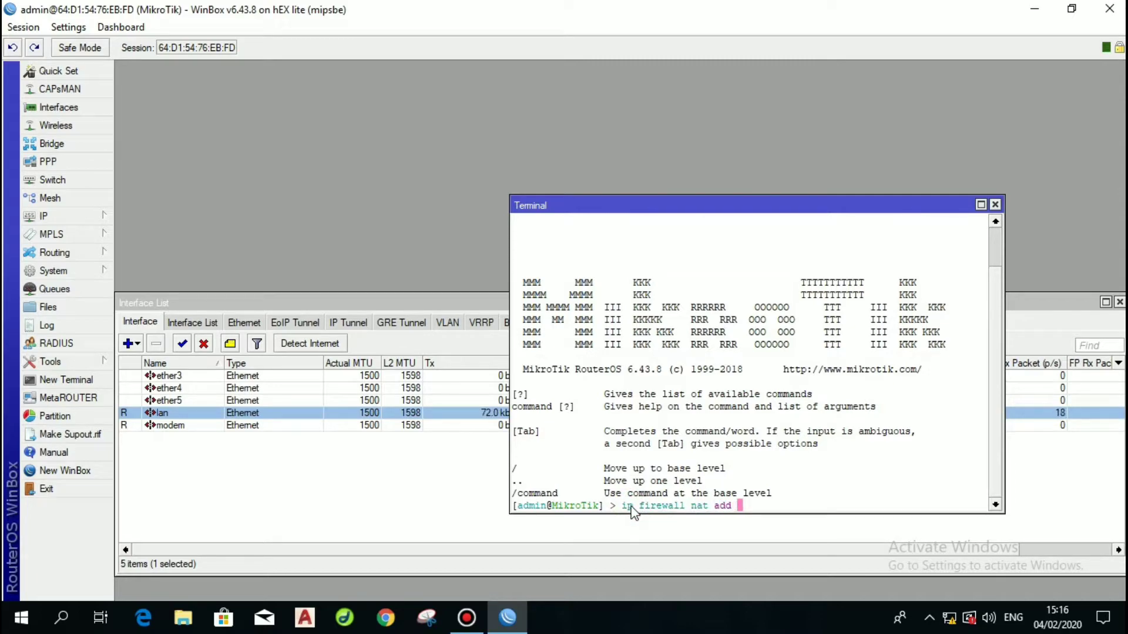
text(chain=srcnat )
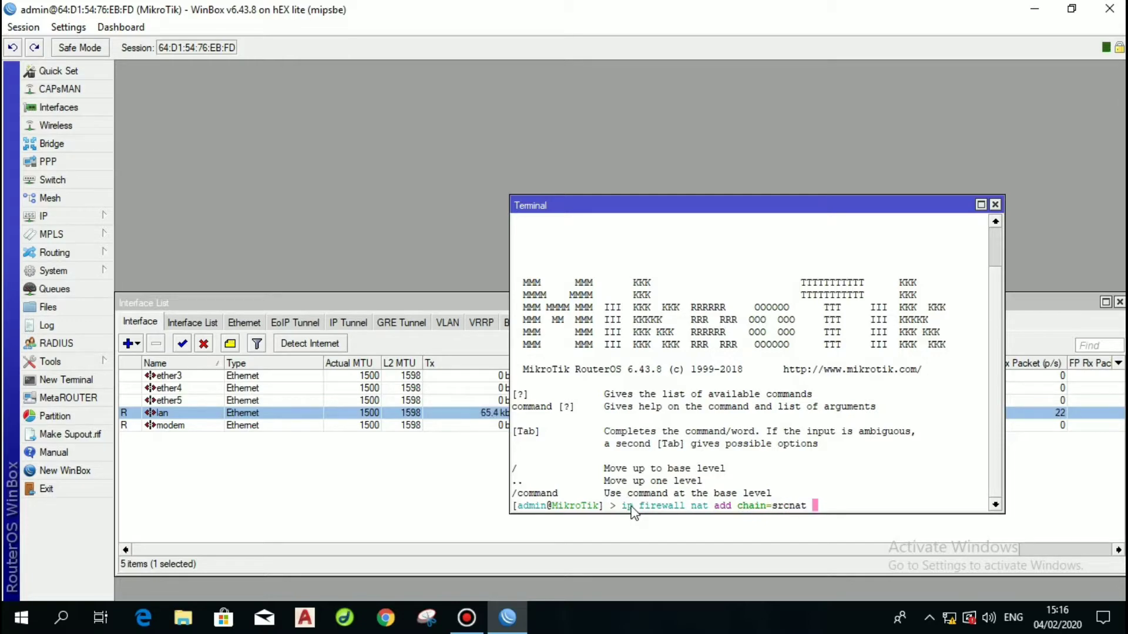
text(action=)
text(masre)
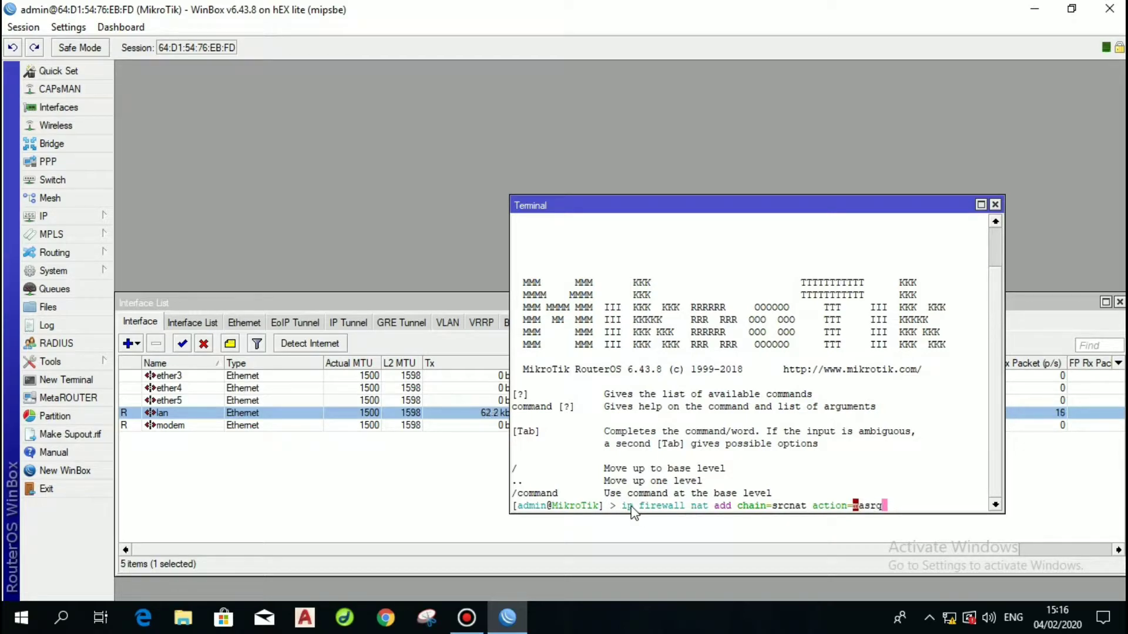
key(BackSpace)
key(BackSpace)
key(Tab)
text(ou)
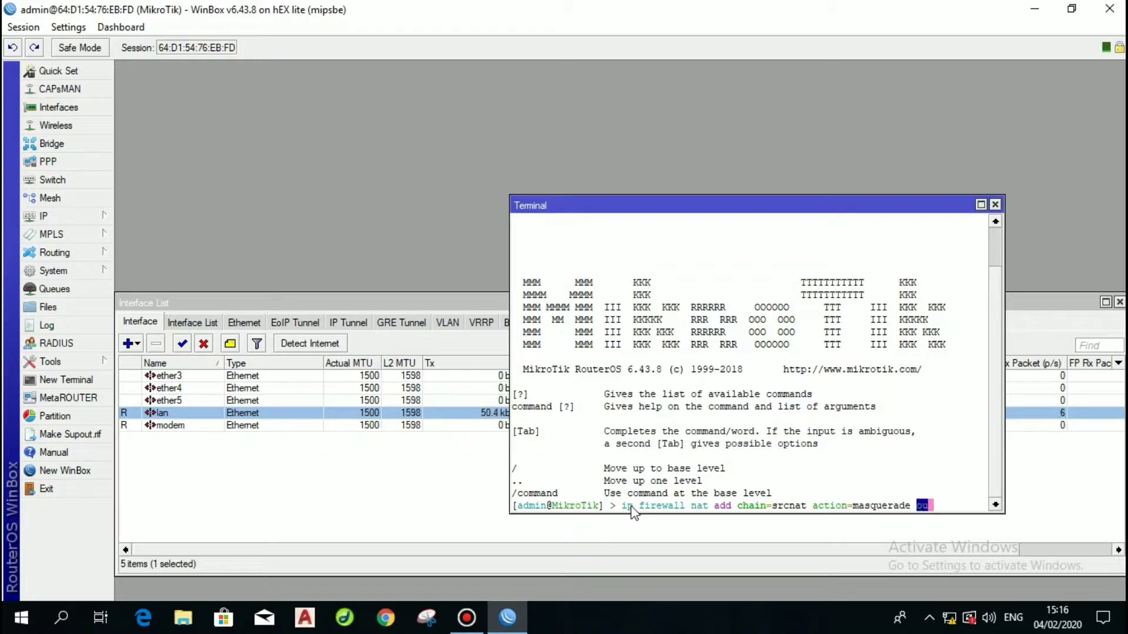
text(t-interface)
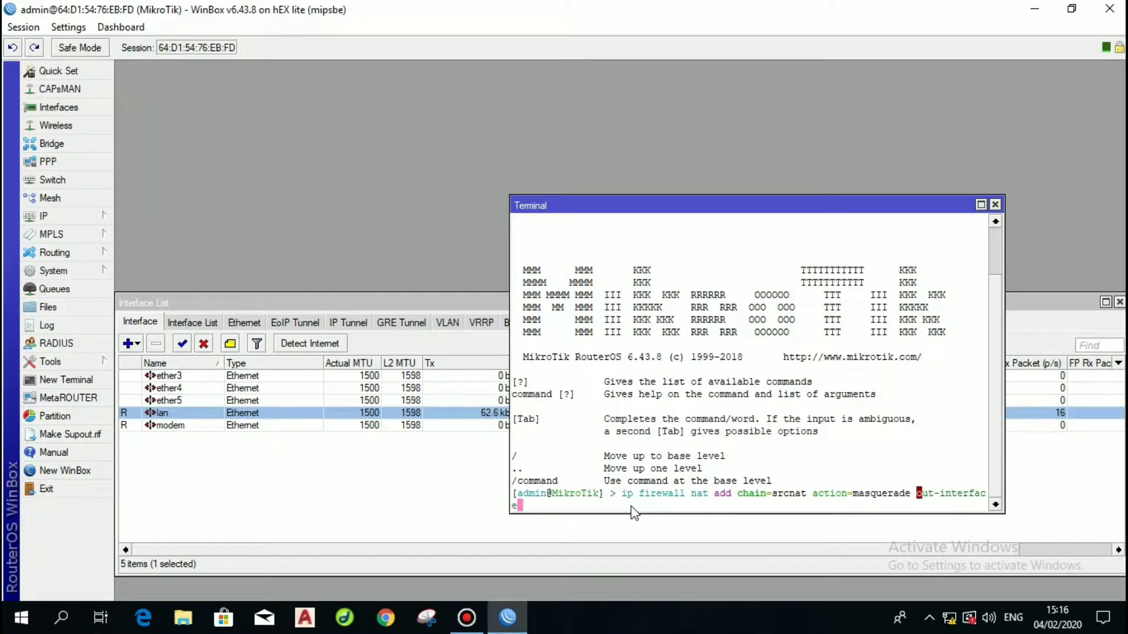
text(=mo)
key(Tab)
text(src-)
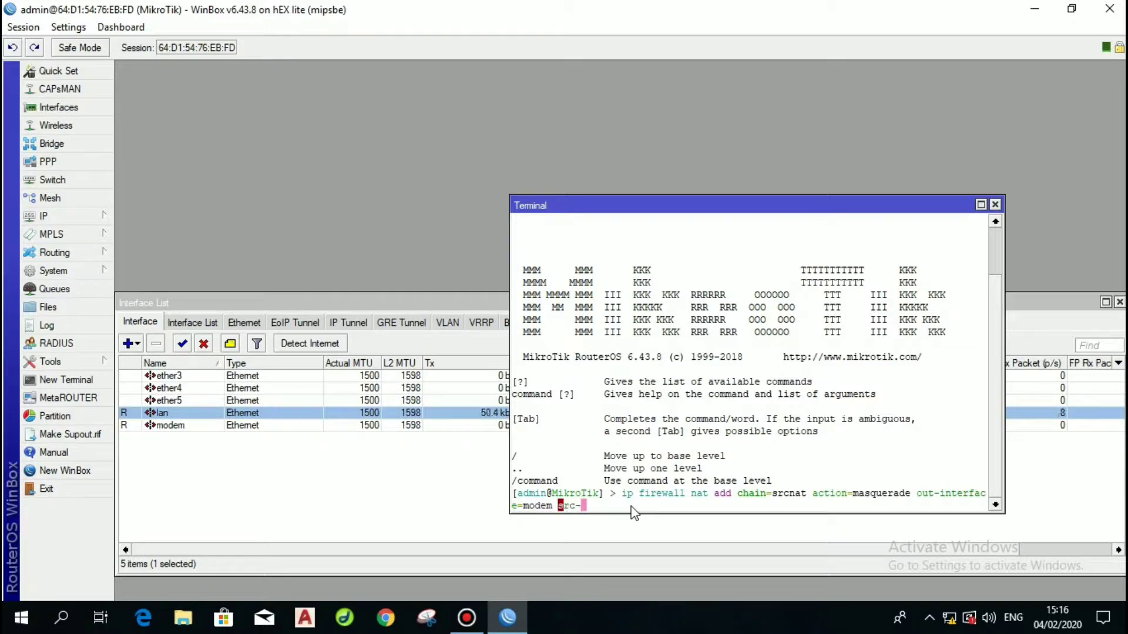
text(a)
key(Tab)
text(=192.168.2.)
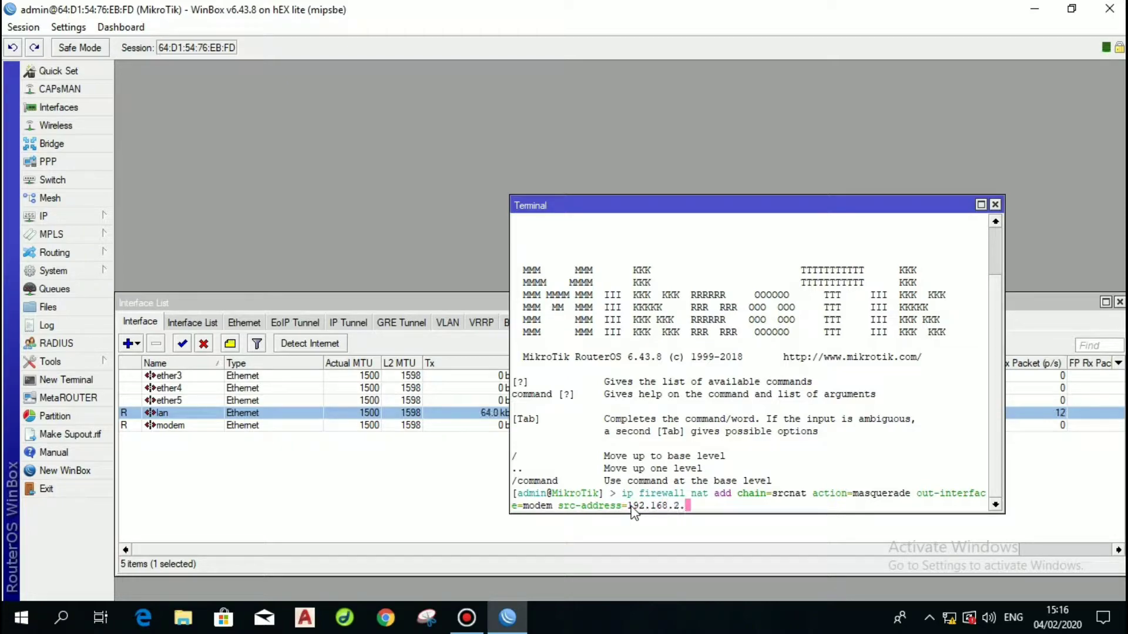
text(0/24)
key(Return)
Run a dstnat redirect rule sending tcp dst-port 80 to to-ports 8080.
text(ip fe)
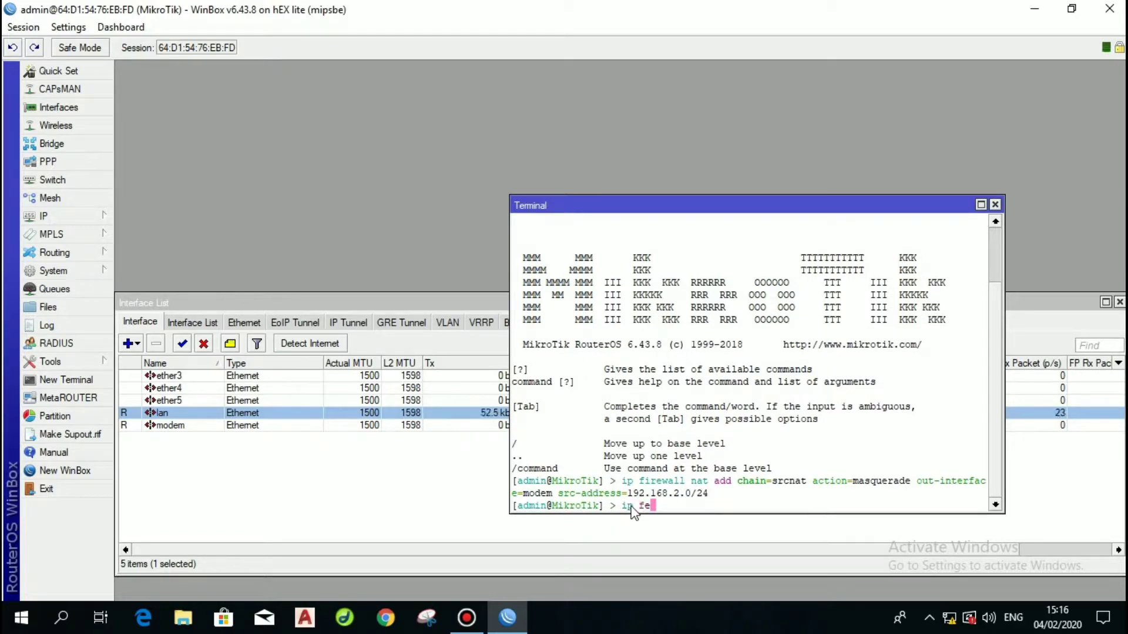
key(BackSpace)
text(irewall nat add chain=)
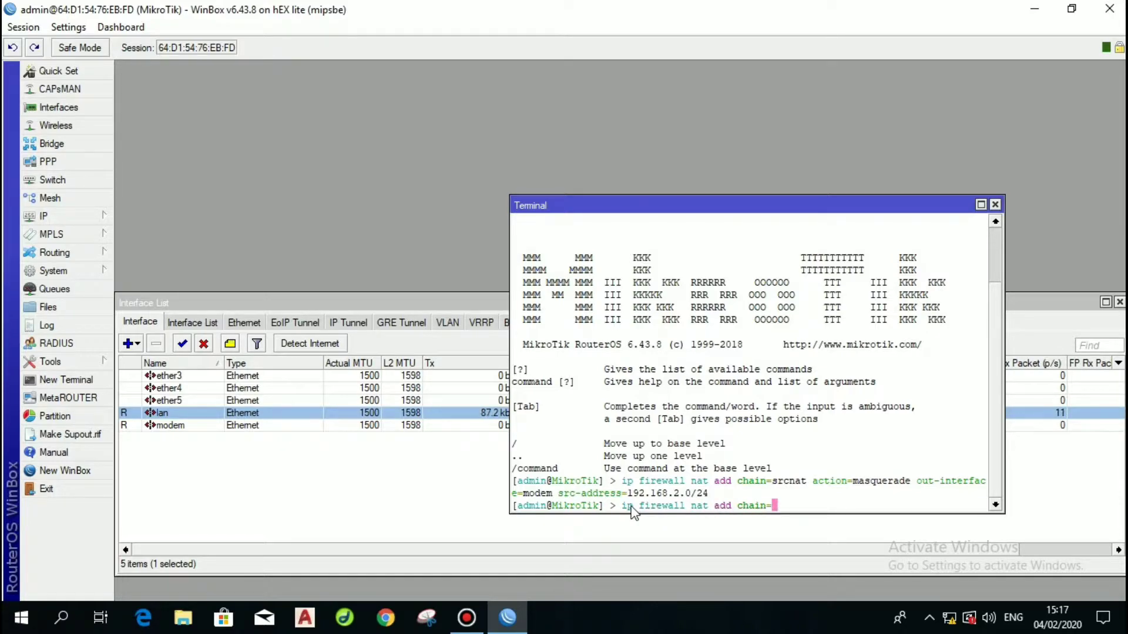
text(dst)
key(Tab)
text(action=re)
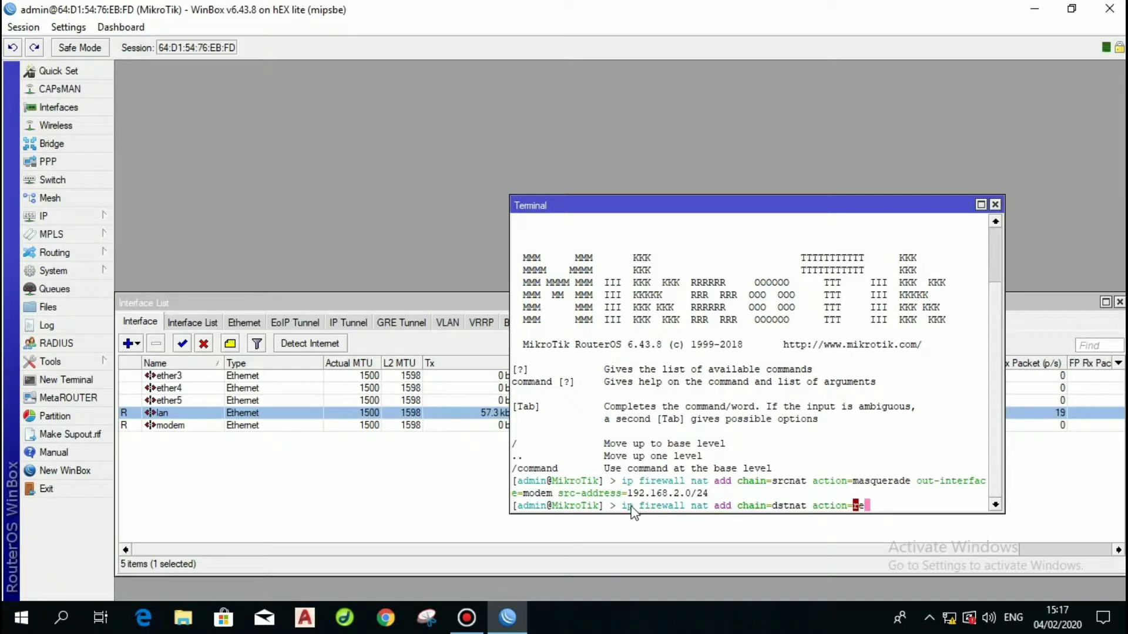
text(di)
key(Tab)
text(to-p)
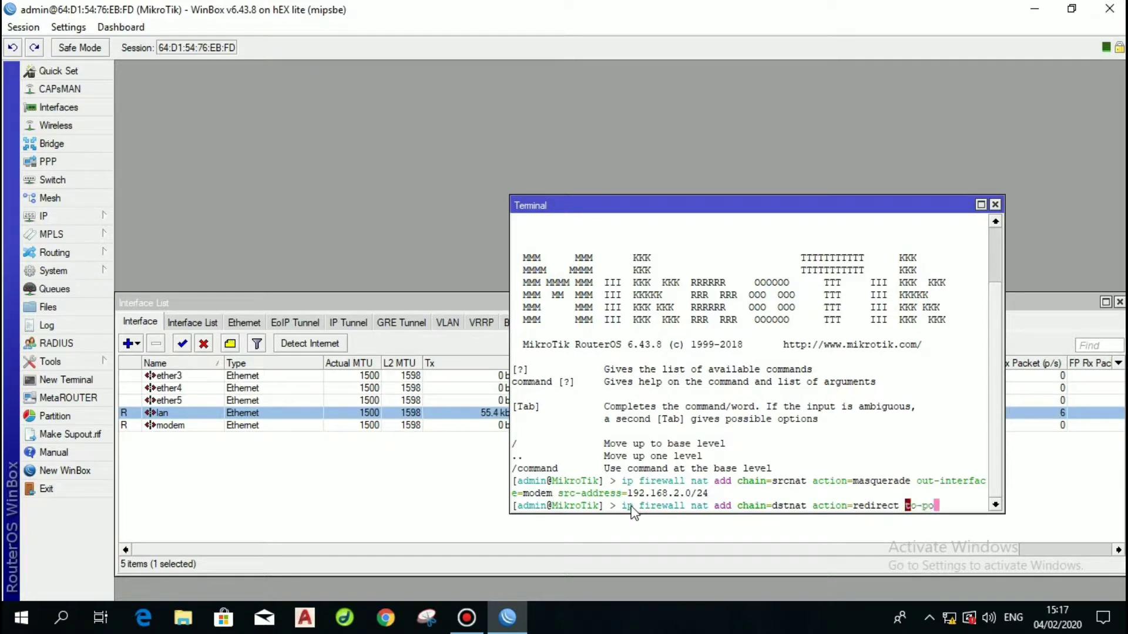
key(Tab)
text(8080)
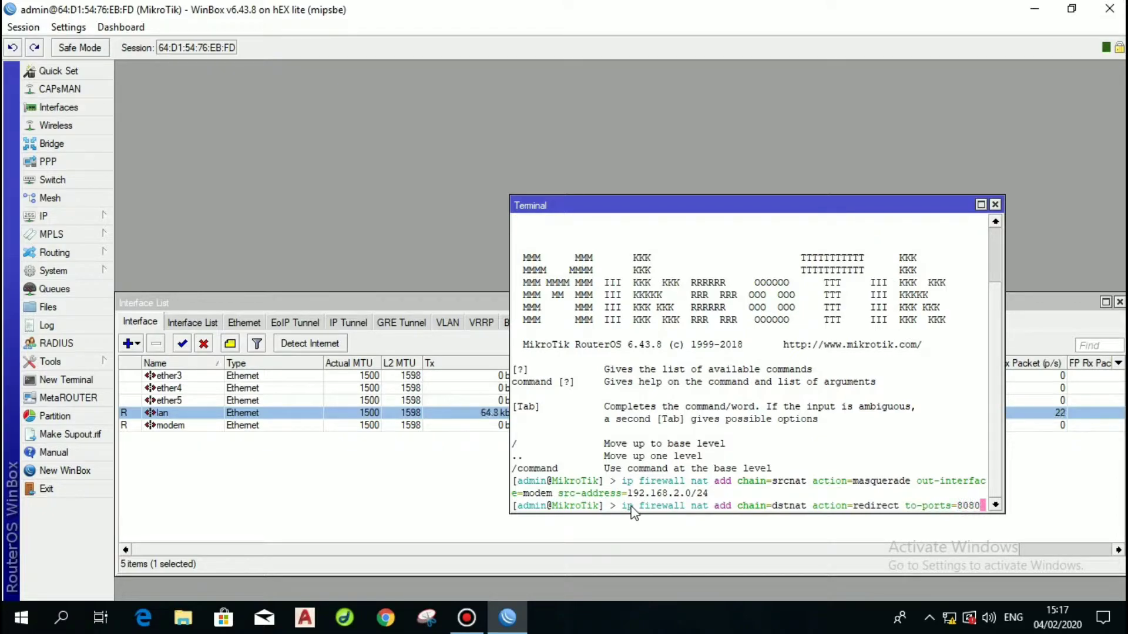
key(Return)
text(proto)
key(Tab)
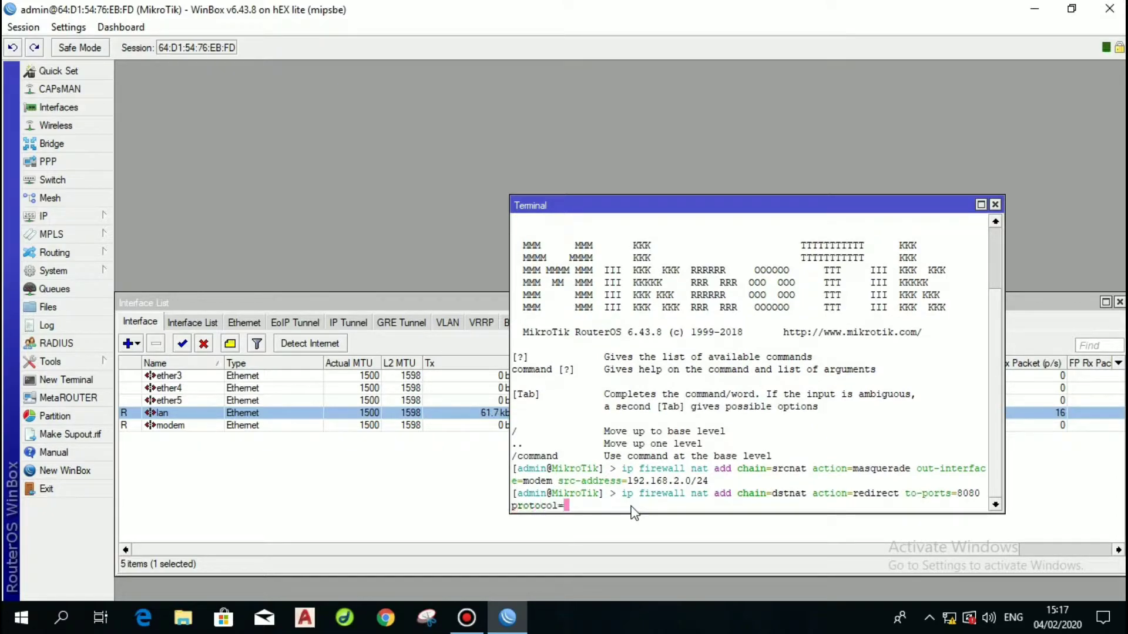
text(tcp d)
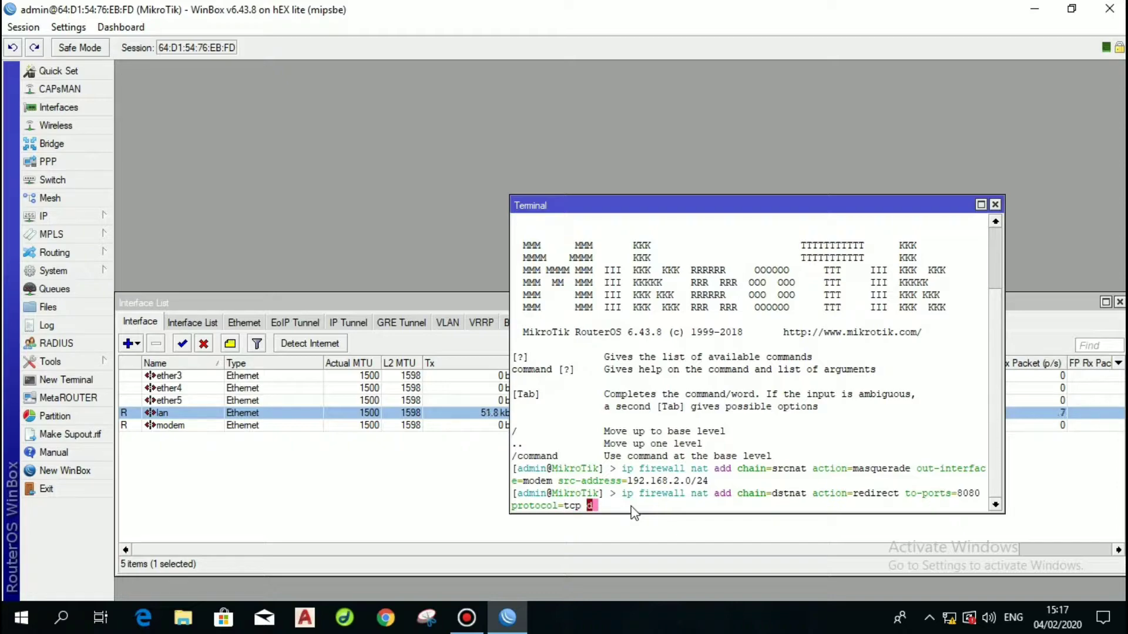
text(st-port=80)
key(Return)
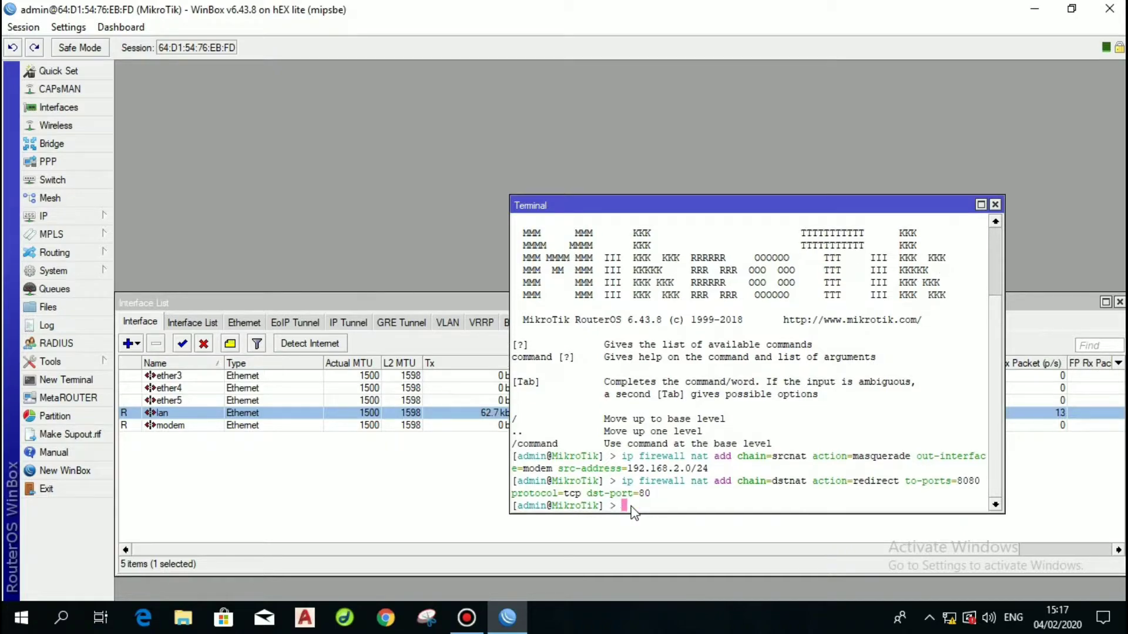
click(995, 203)
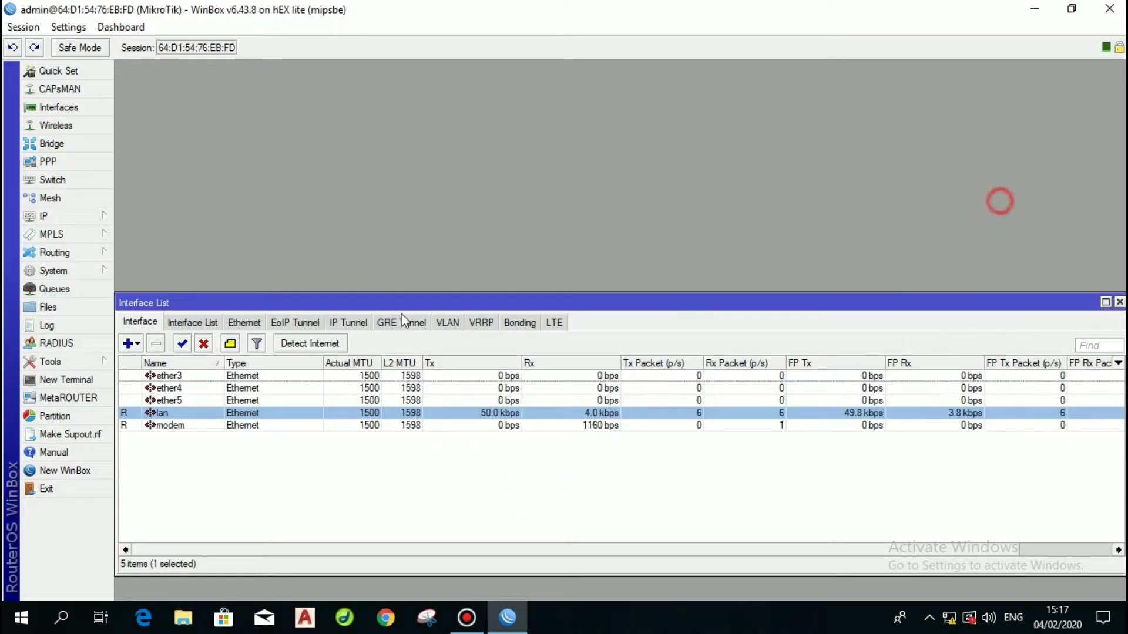
click(100, 219)
click(162, 301)
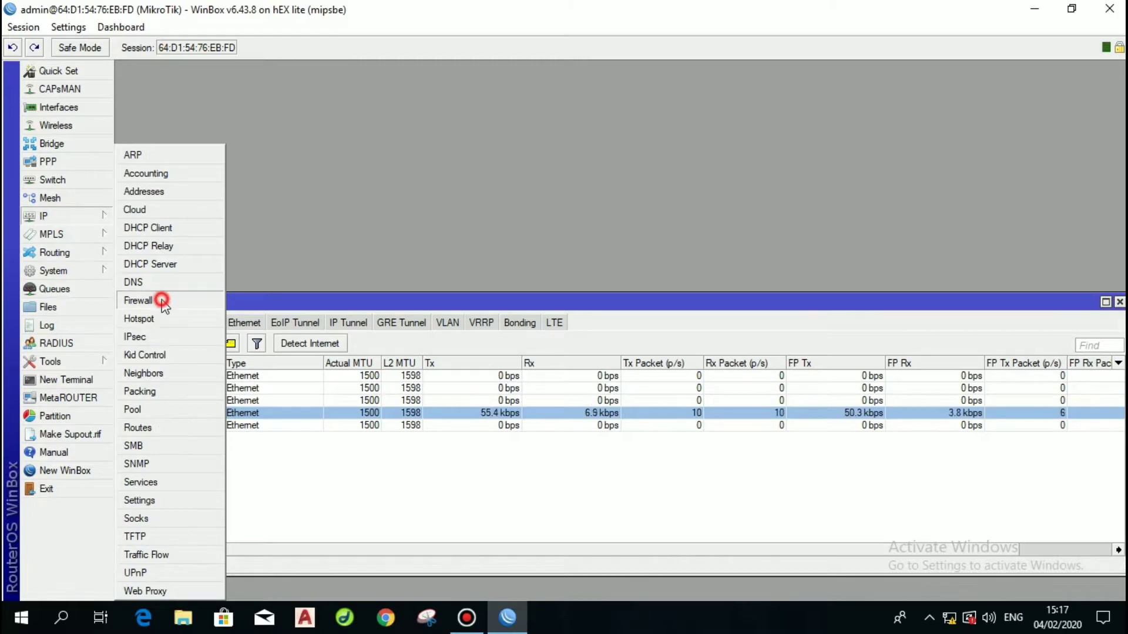
click(367, 143)
click(415, 141)
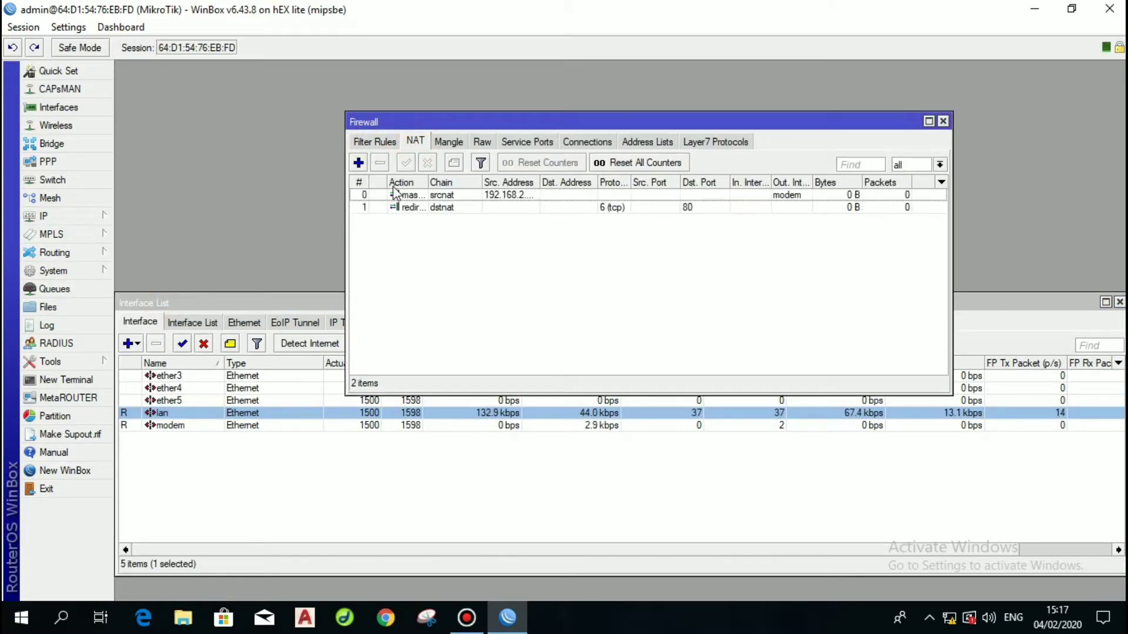
click(561, 194)
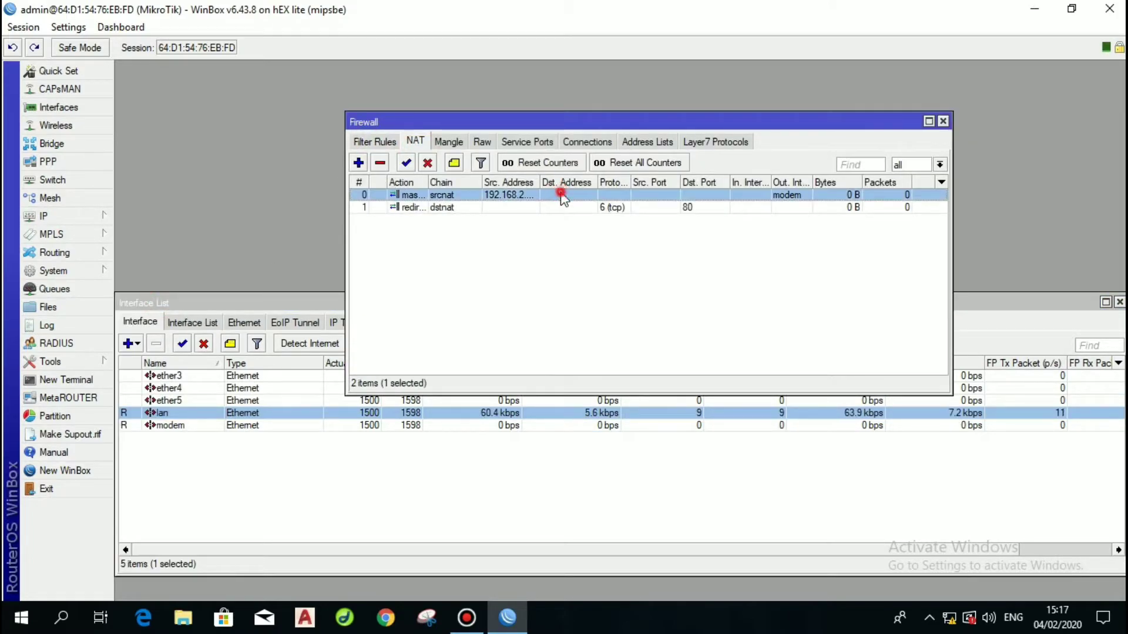
double_click(562, 195)
click(496, 91)
click(494, 90)
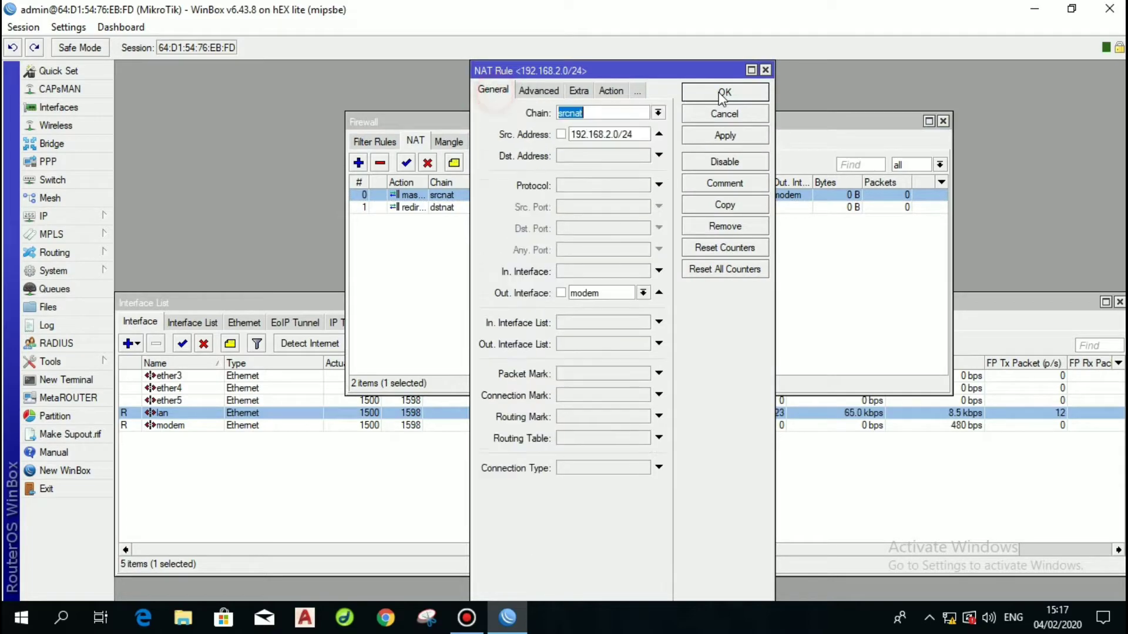
click(724, 94)
double_click(529, 207)
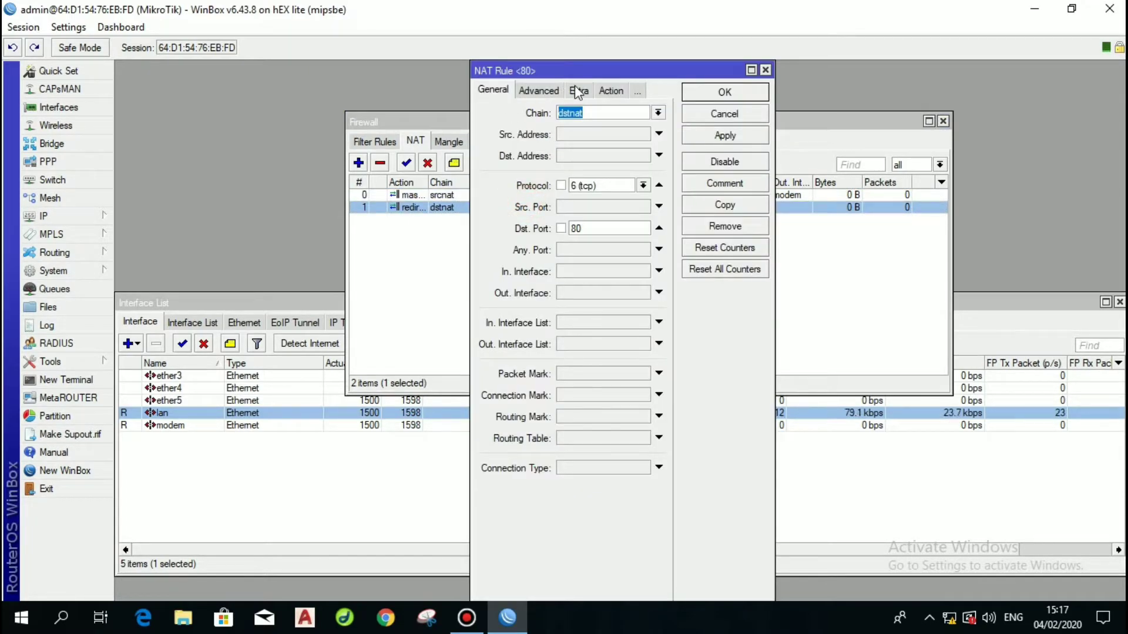
click(611, 90)
click(705, 92)
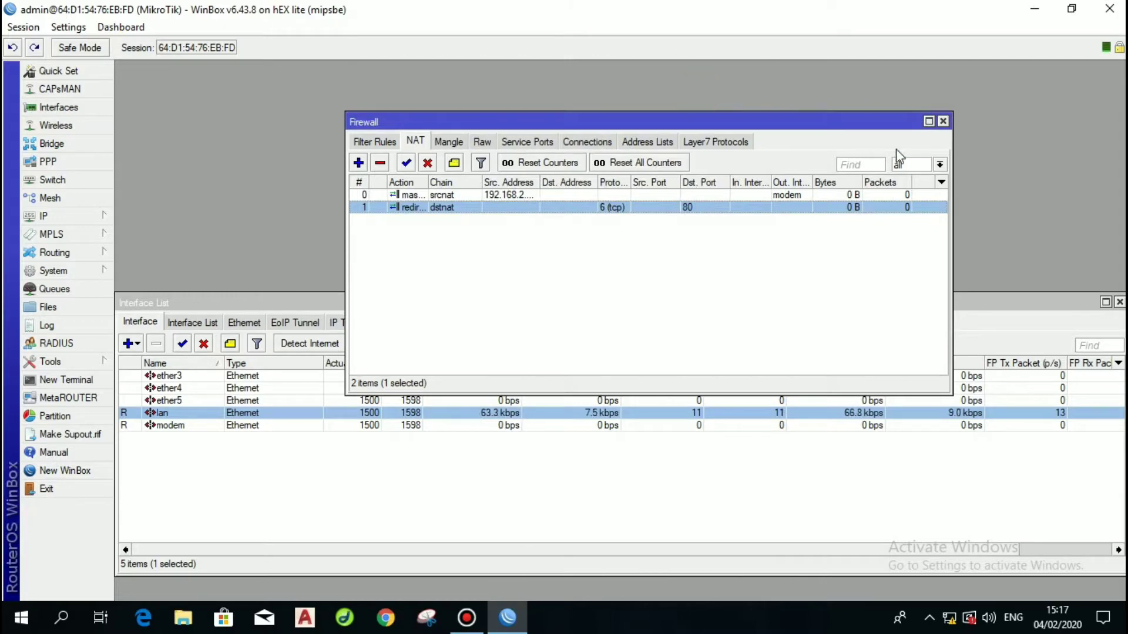
click(943, 121)
click(82, 216)
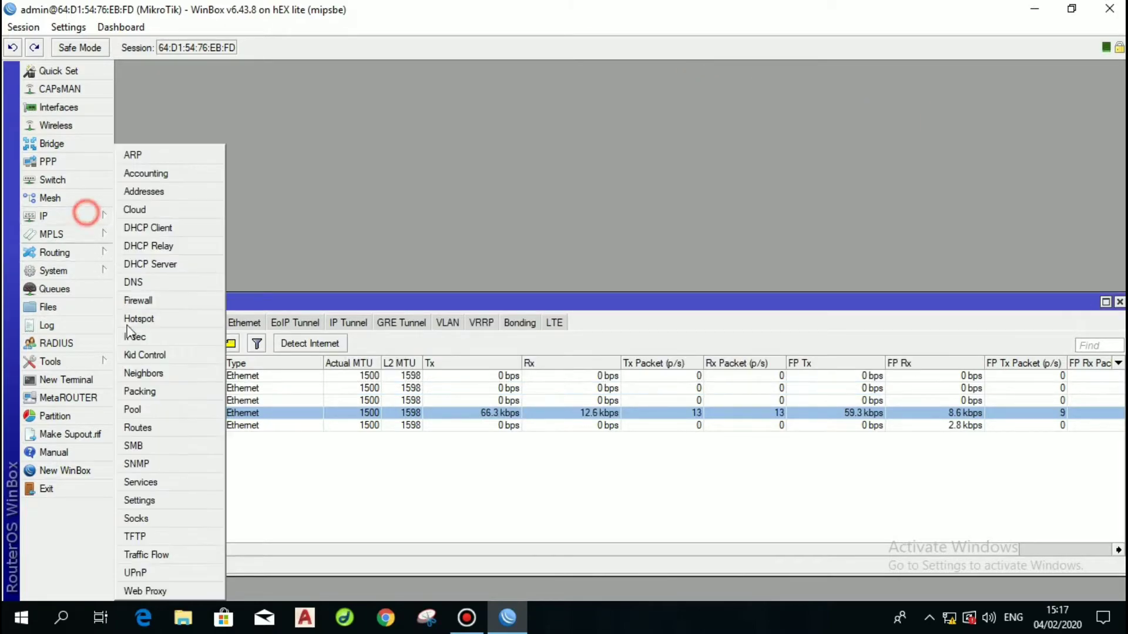
Enable the web proxy with Cache On Disk, set the cache administrator's e-mail, and apply.
click(164, 592)
click(577, 159)
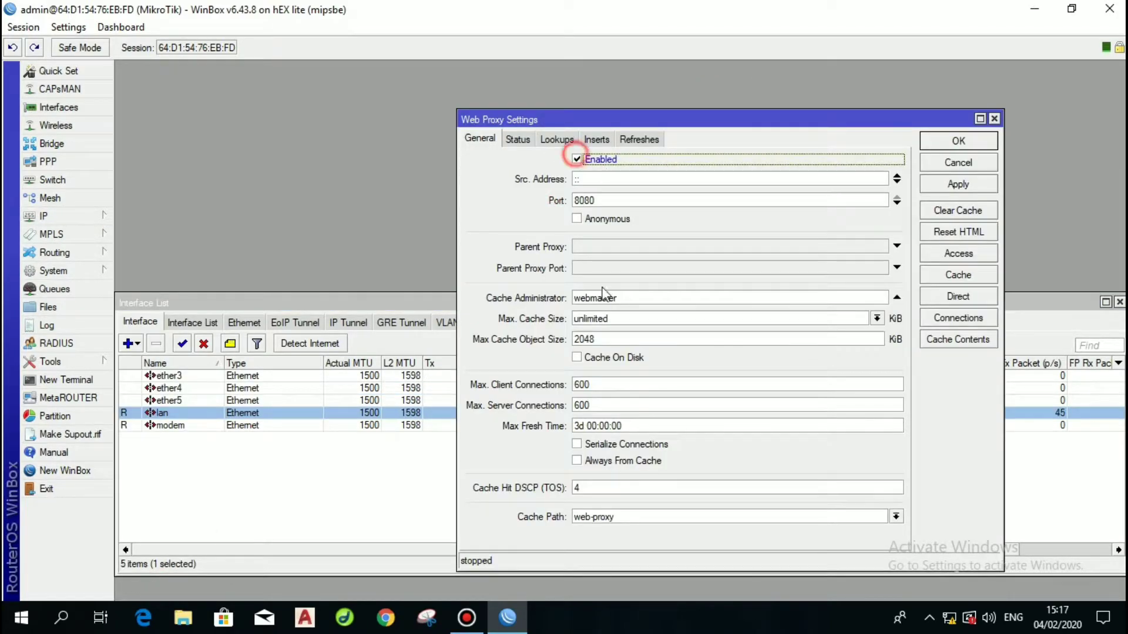
click(577, 357)
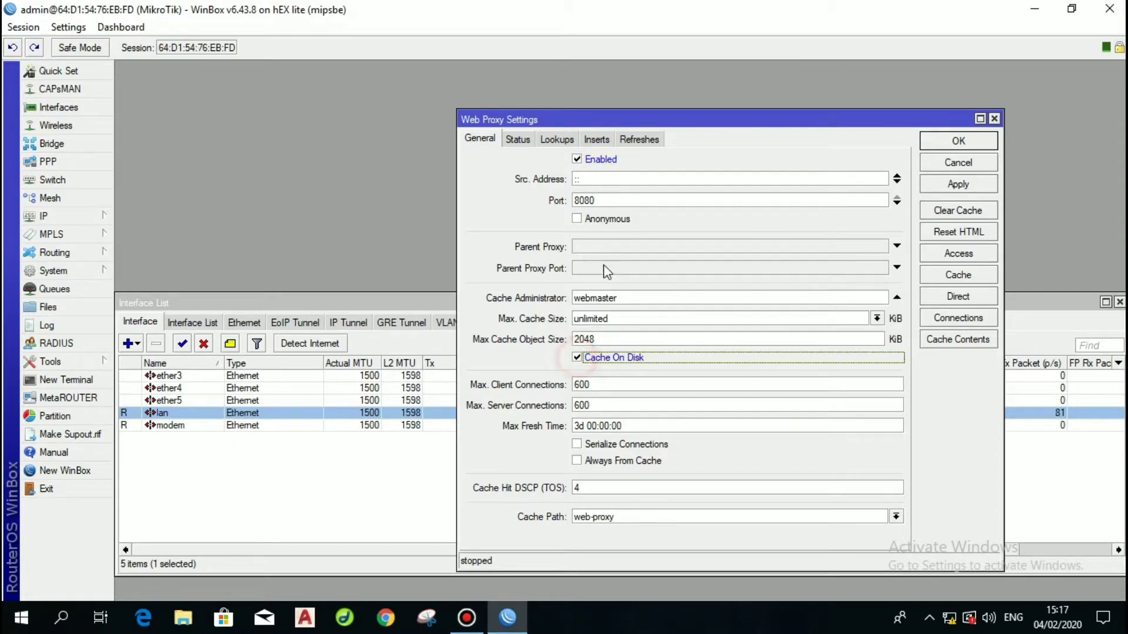
double_click(639, 297)
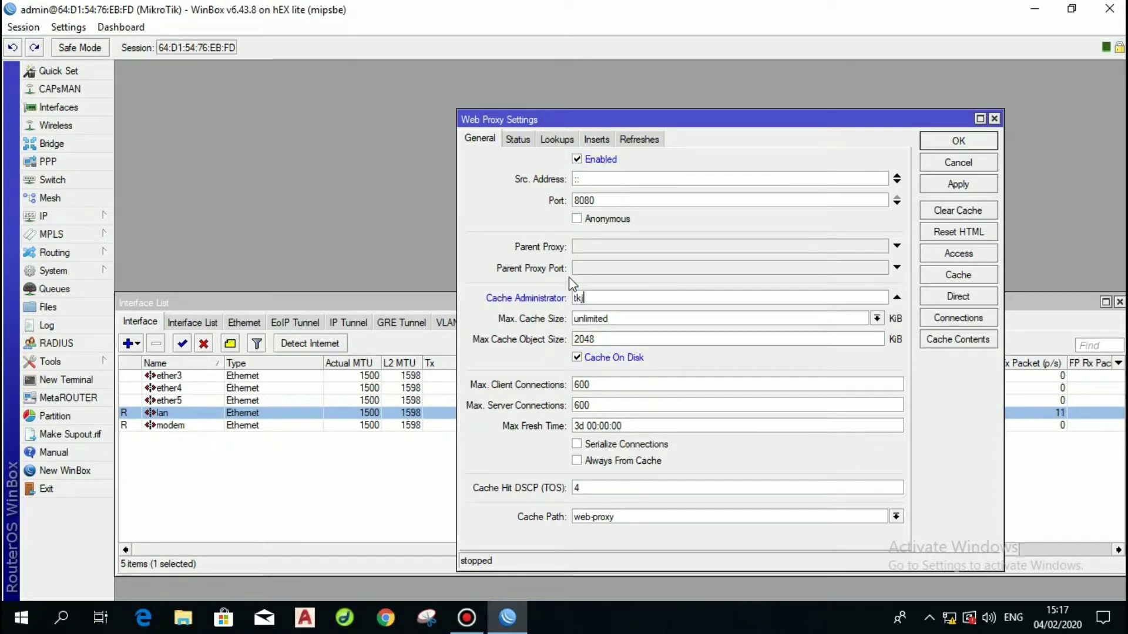
click(954, 185)
Add a web proxy access rule with Dst. Port 80 and Dst. Host 192.168.1.1.
click(959, 254)
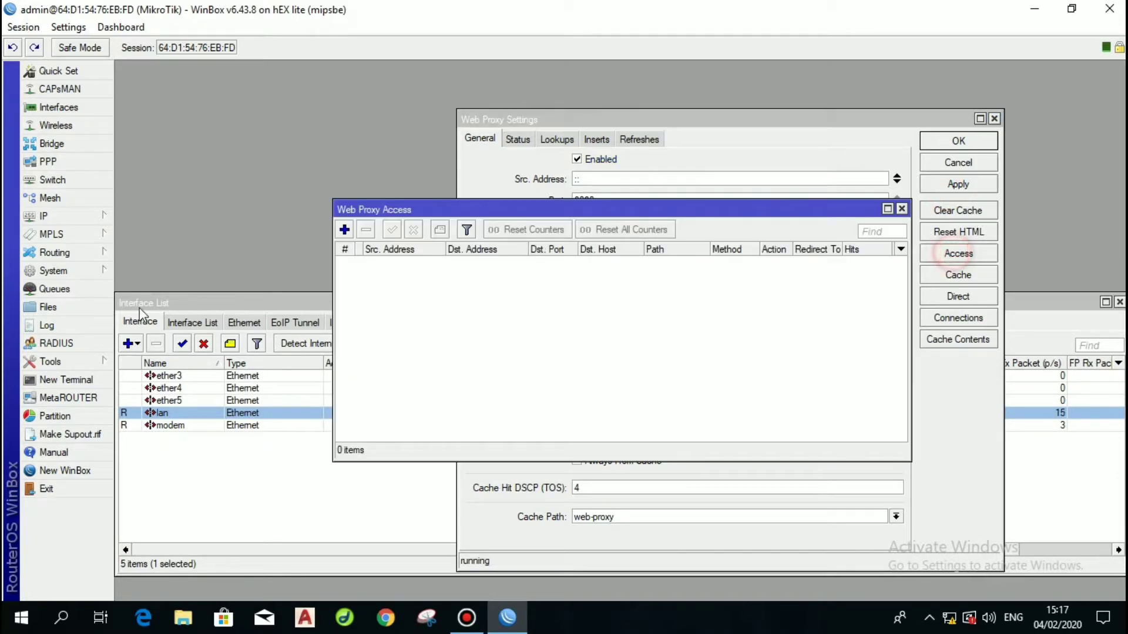
click(344, 230)
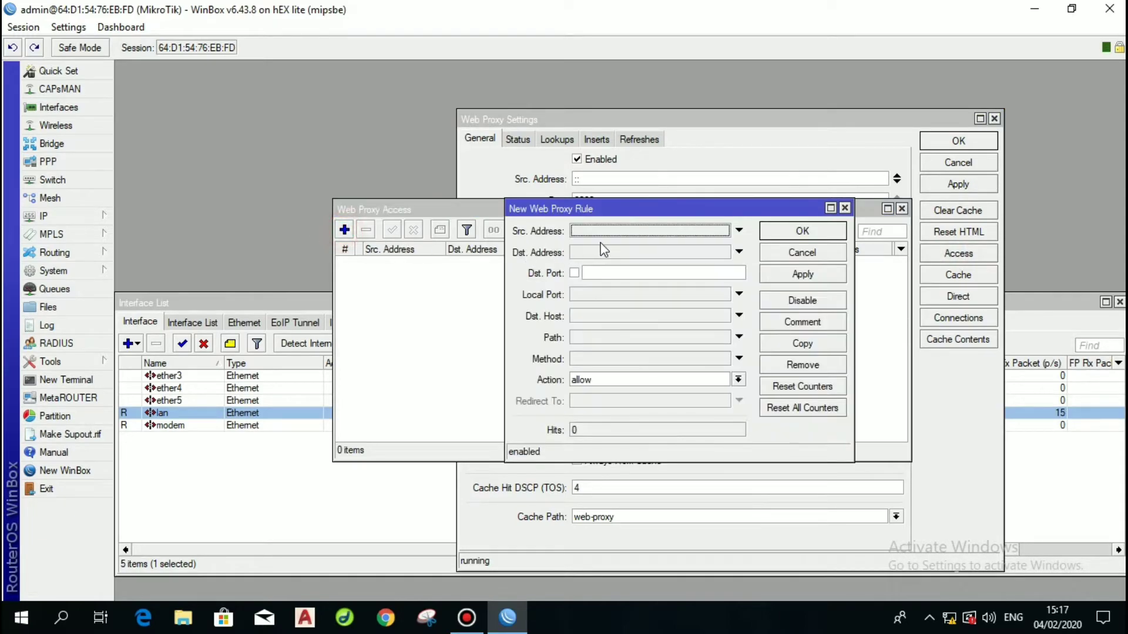
click(612, 273)
text(80)
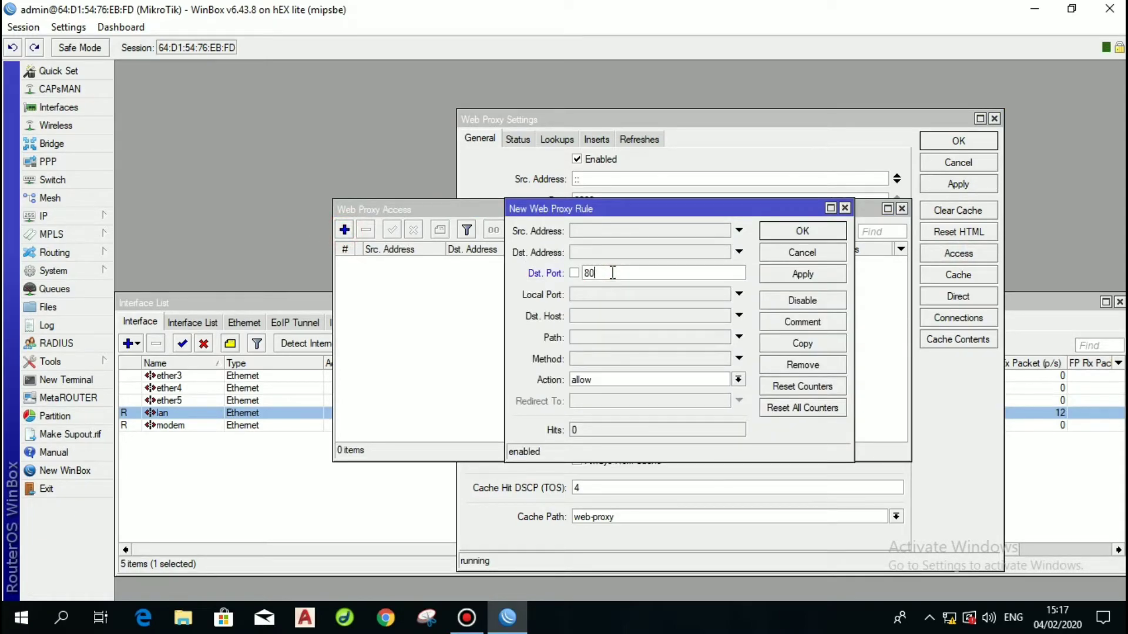
click(606, 317)
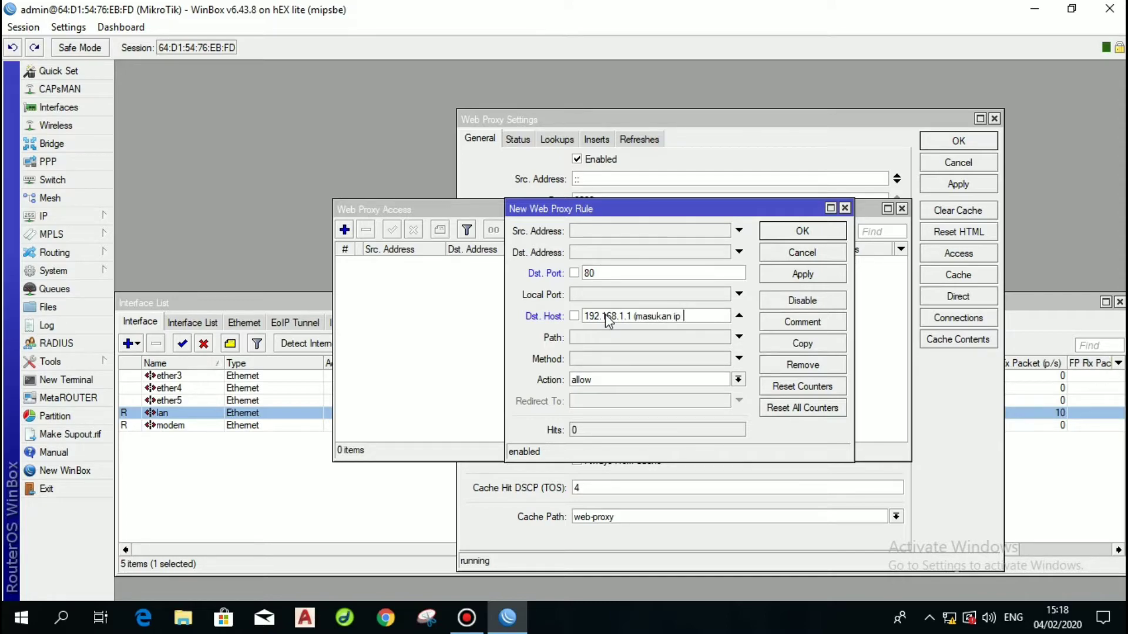
text(lok)
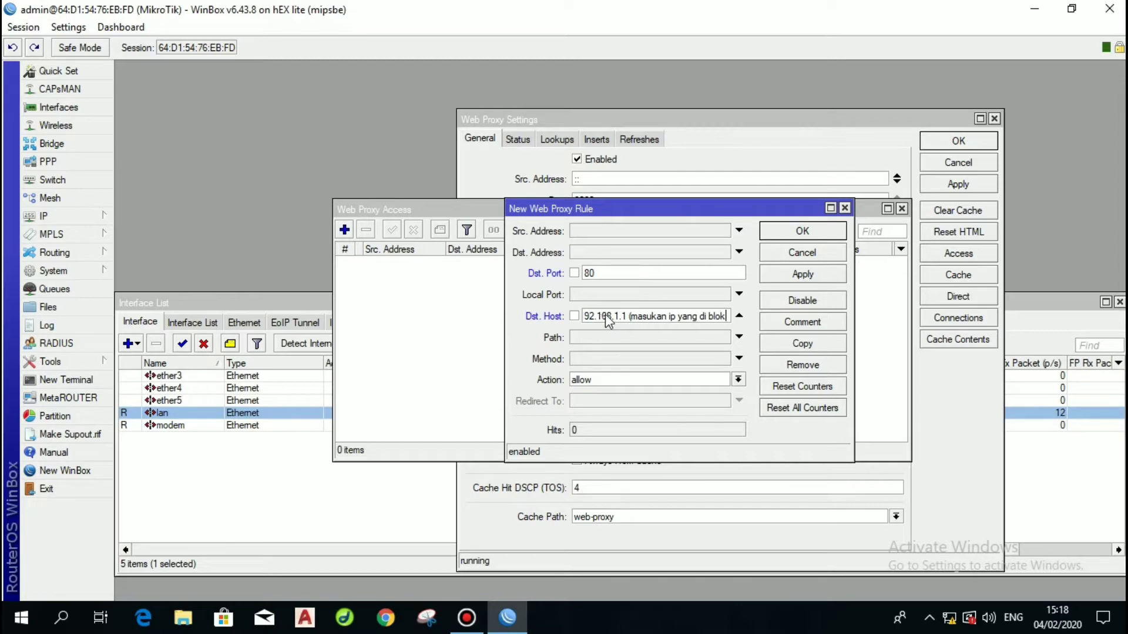
key(BackSpace)
key(BackSpace)
key(BackSpace)
key(BackSpace)
key(BackSpace)
key(BackSpace)
key(BackSpace)
key(BackSpace)
key(BackSpace)
key(BackSpace)
key(BackSpace)
key(BackSpace)
key(BackSpace)
key(BackSpace)
key(BackSpace)
key(BackSpace)
key(BackSpace)
key(BackSpace)
key(BackSpace)
key(BackSpace)
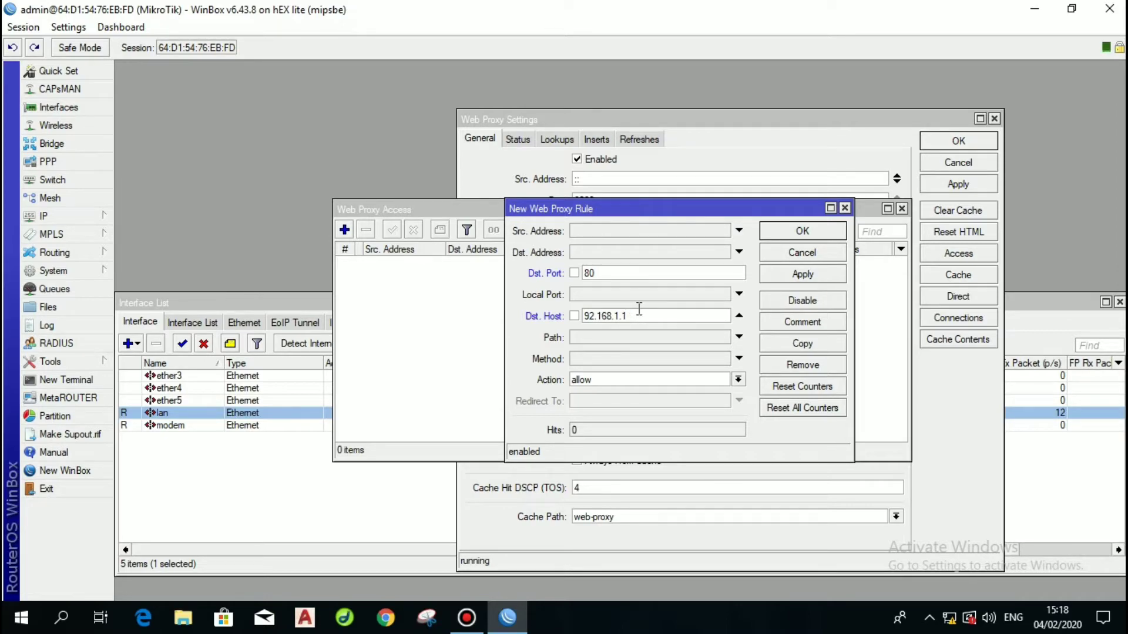
key(Left)
key(Left)
key(Left)
click(601, 380)
click(598, 400)
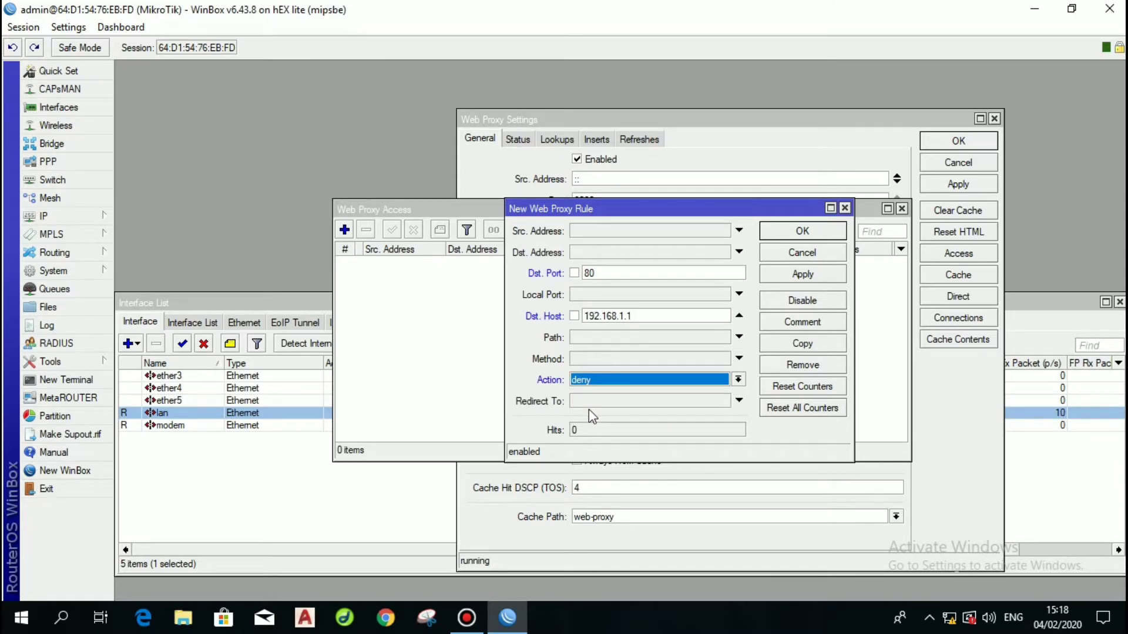
click(588, 401)
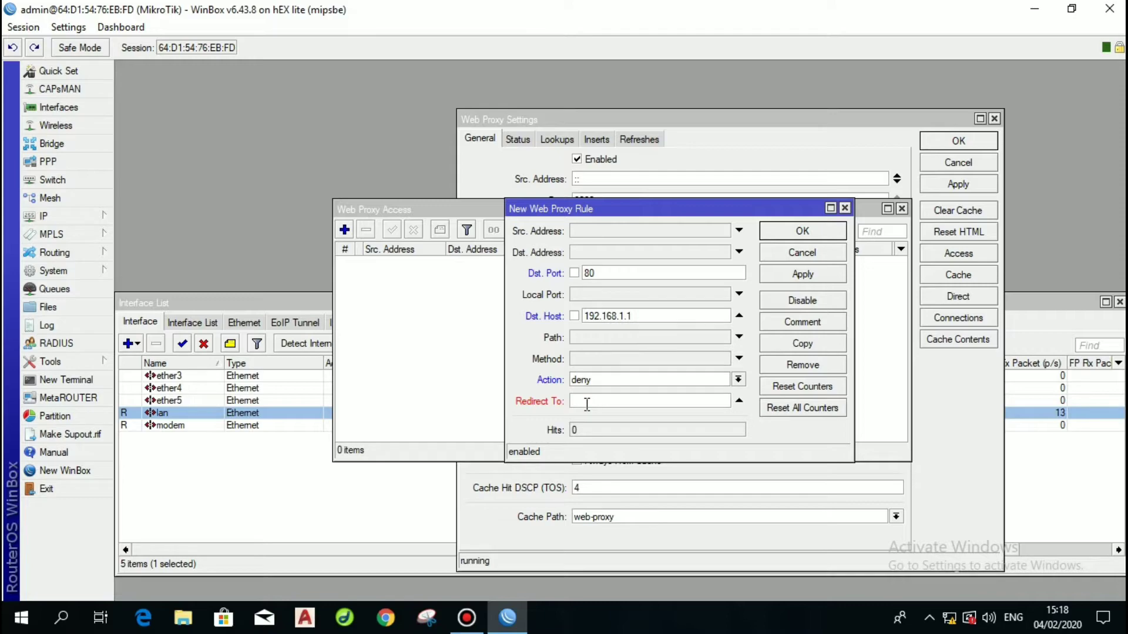
text(www)
key(BackSpace)
key(BackSpace)
key(BackSpace)
text(www.smkn2banjar-jabar.sch.id)
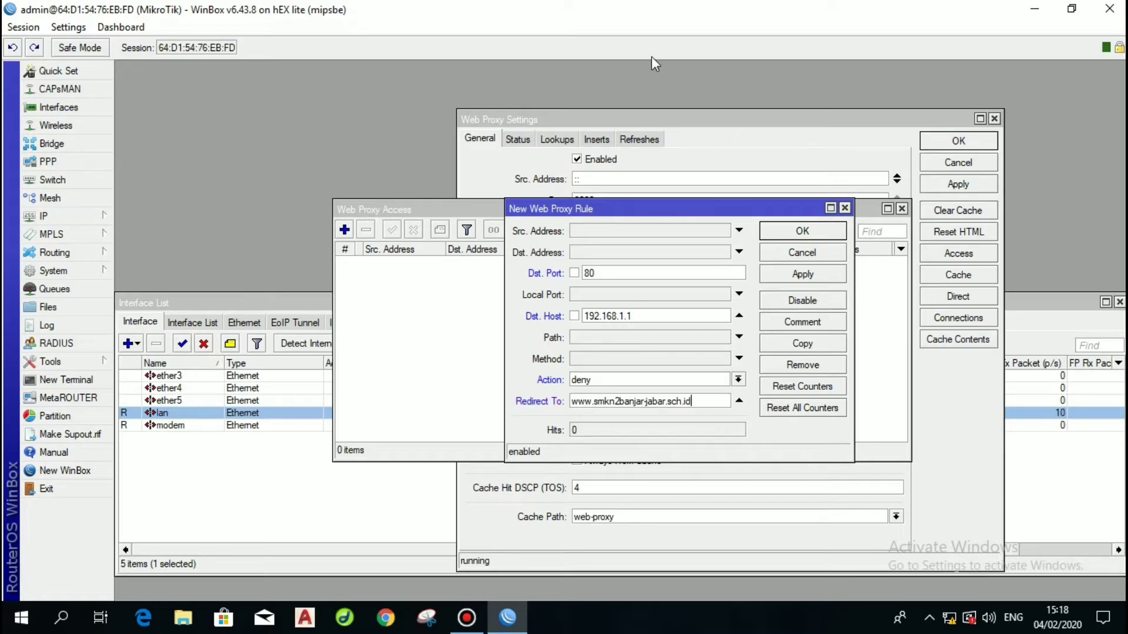
click(781, 275)
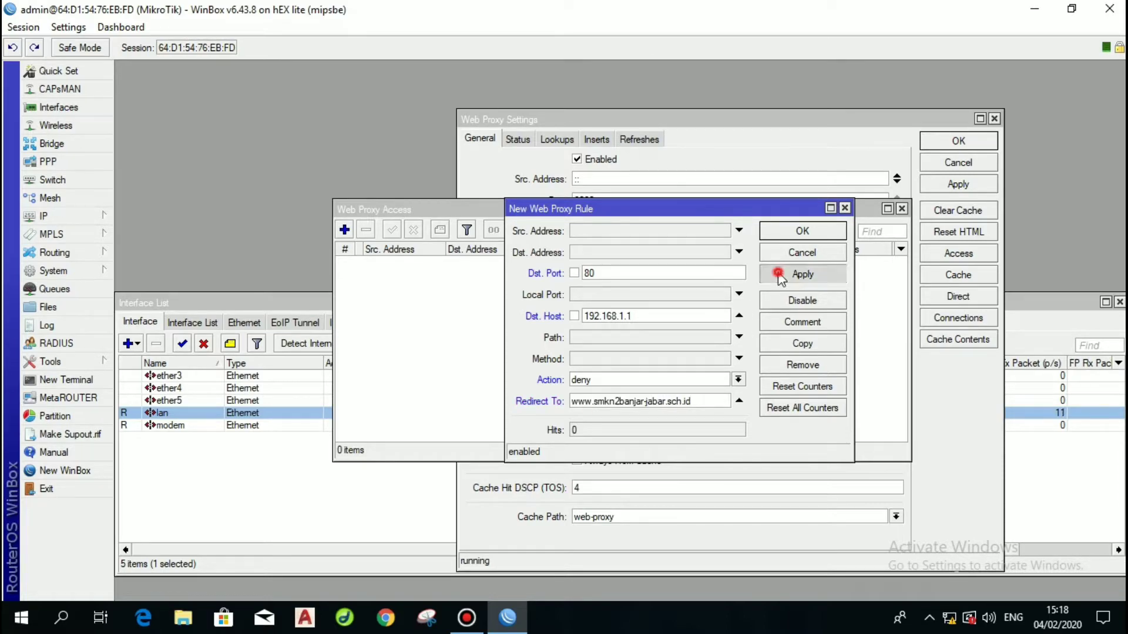
click(785, 231)
Close the web proxy windows and start Hotspot Setup on the lan interface.
click(901, 210)
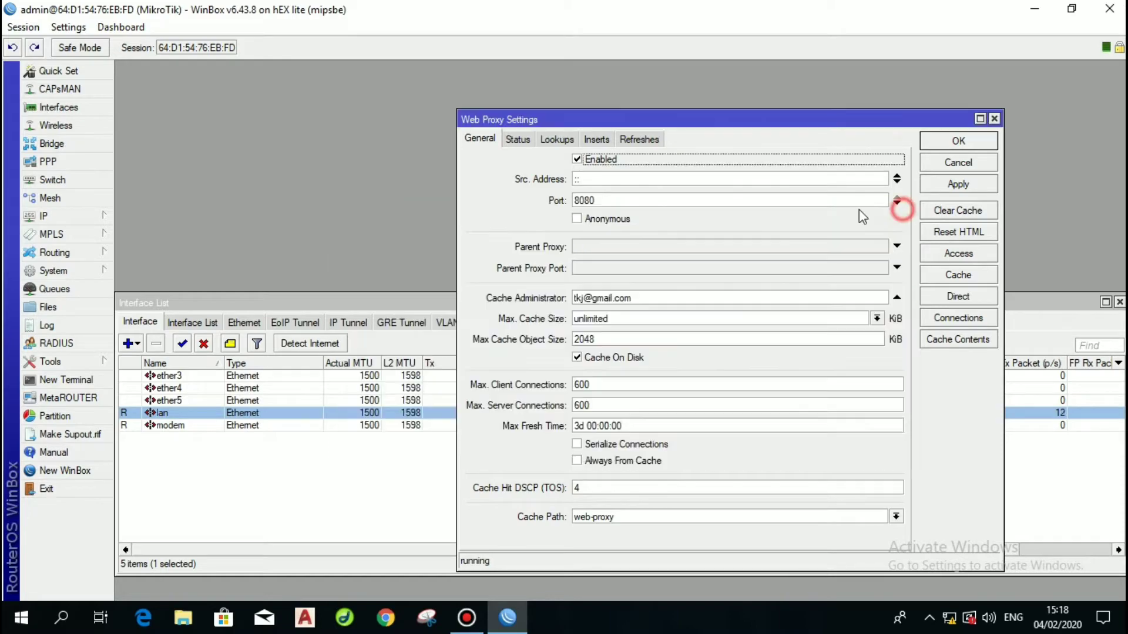
click(964, 141)
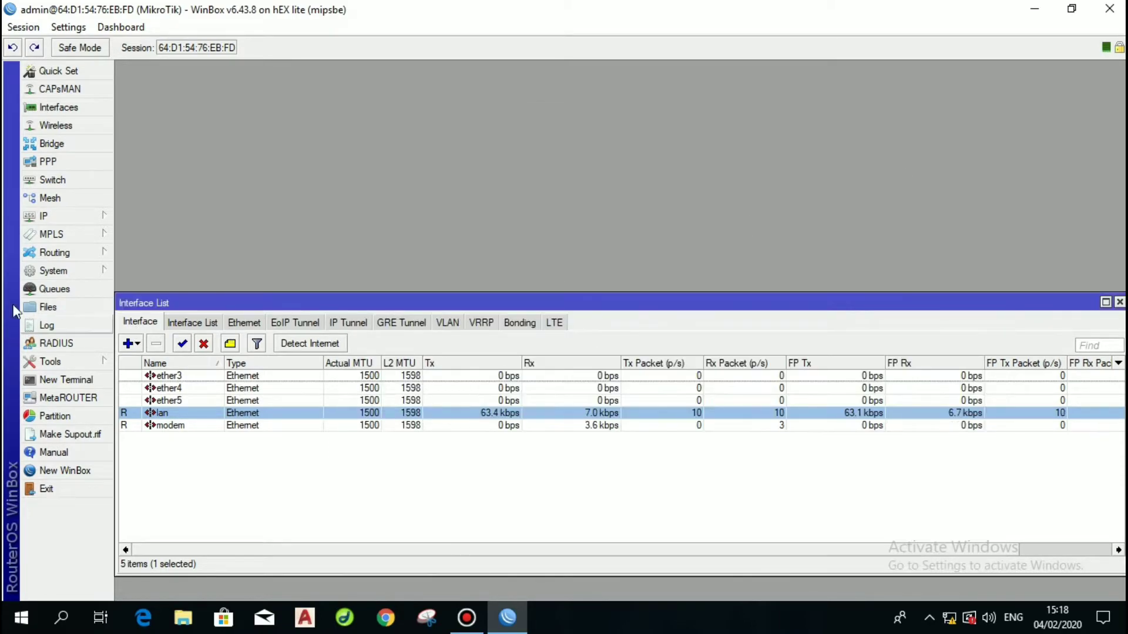
click(70, 219)
click(138, 318)
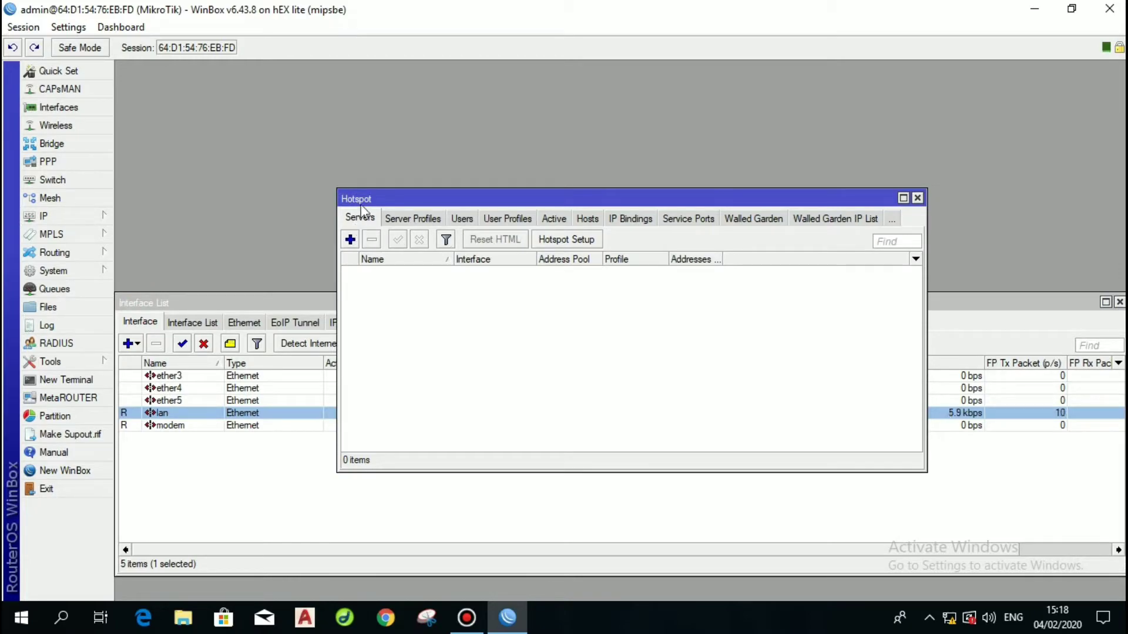
click(588, 240)
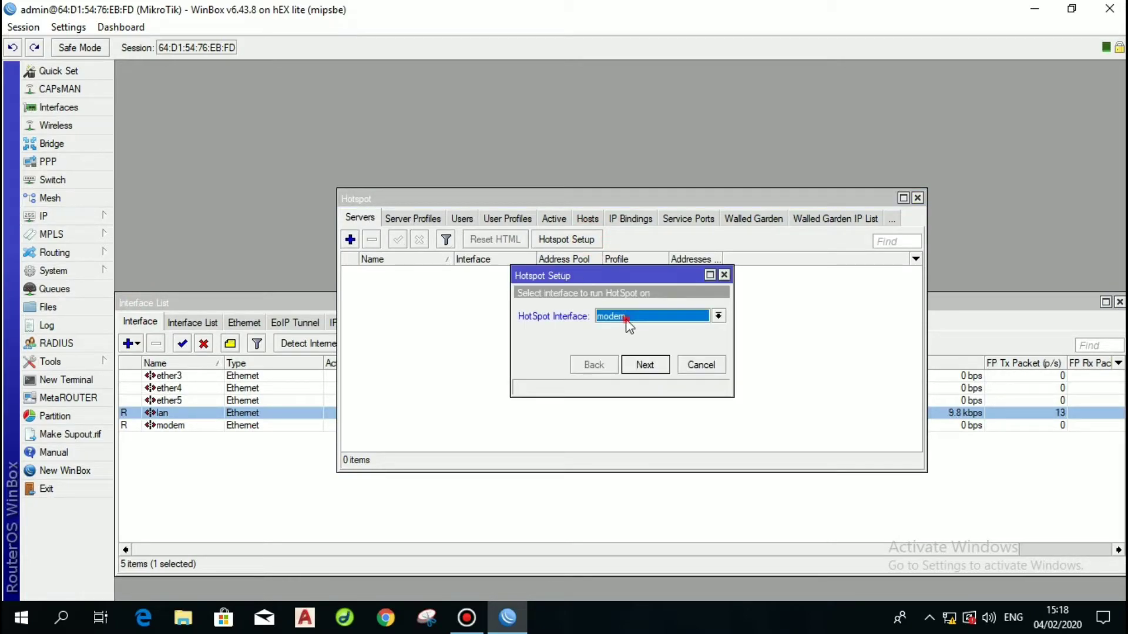
click(626, 317)
click(635, 355)
click(643, 365)
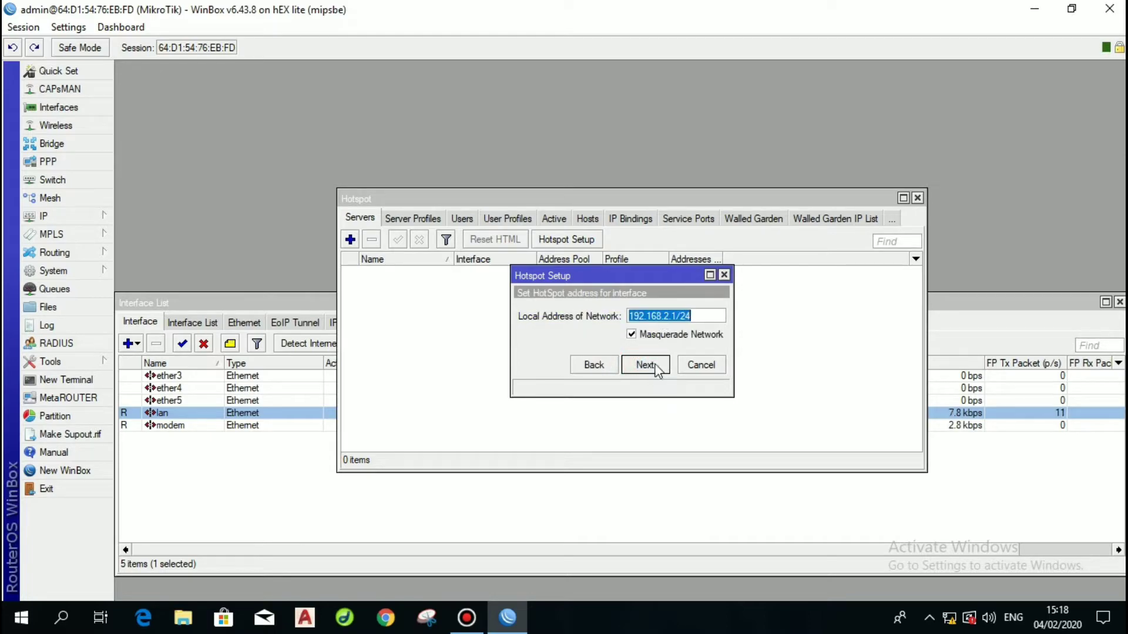
Accept the default hotspot address, address pool and certificate, and skip the SMTP server.
click(646, 365)
click(645, 365)
click(645, 365)
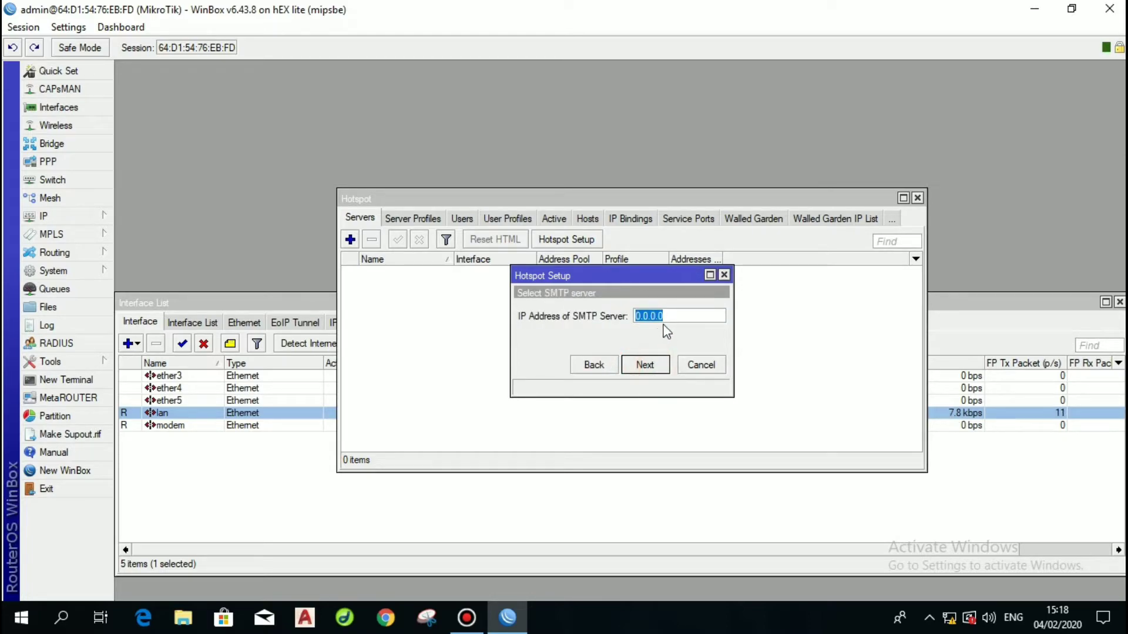
click(659, 367)
Set DNS servers 8.8.8.8 and 8.8.4.4 and finish the hotspot setup.
double_click(674, 320)
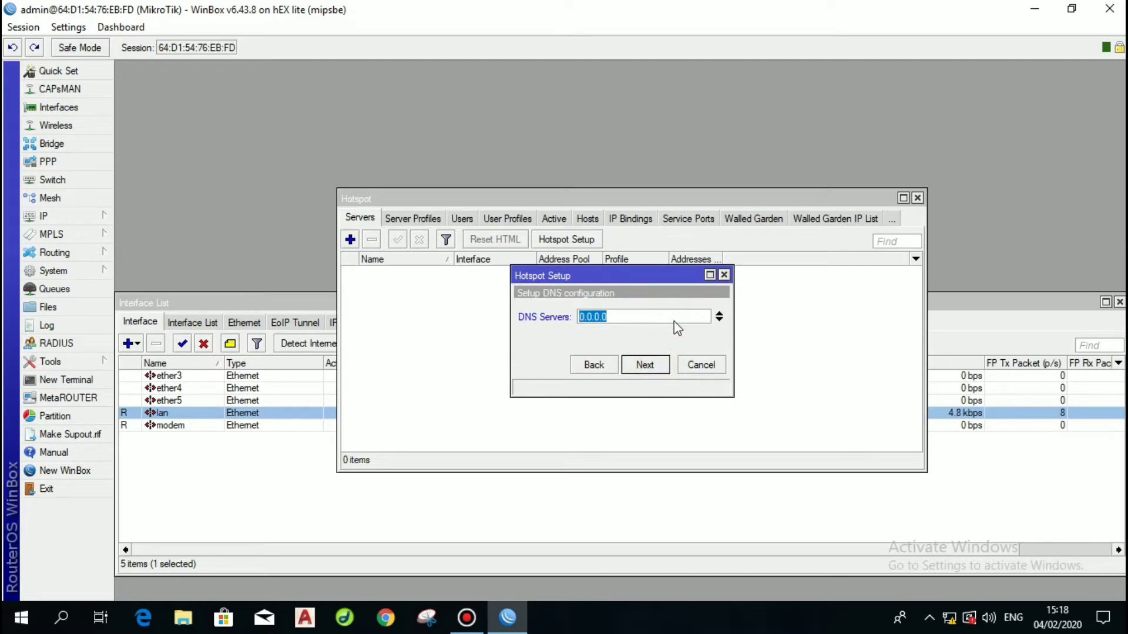
text(8.8.8.8)
click(720, 320)
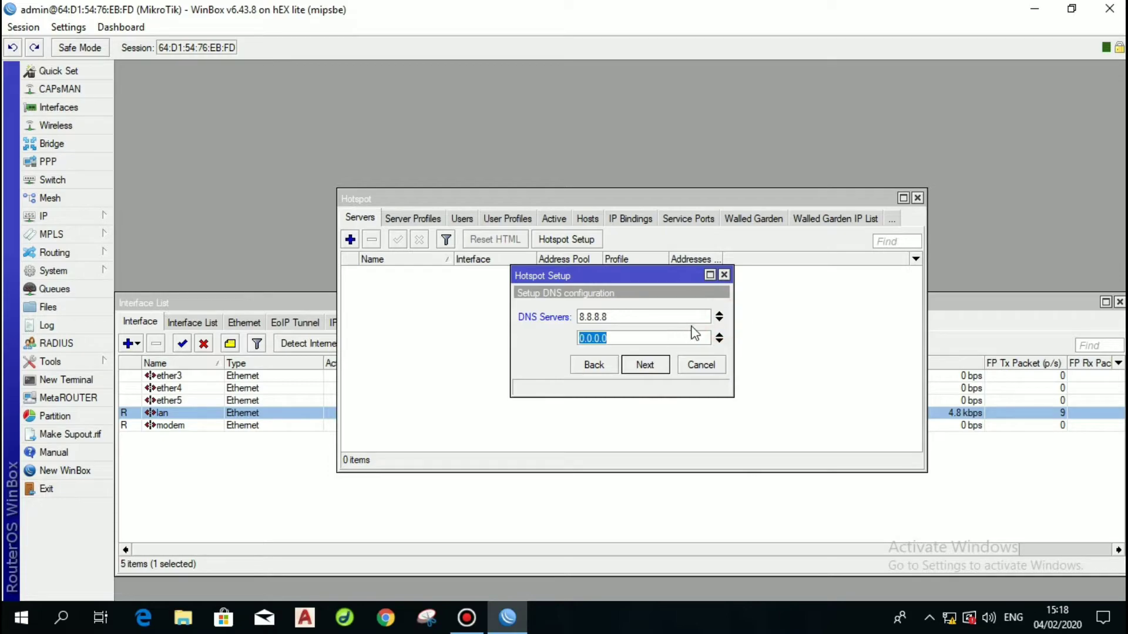
text(8.8.4.4)
click(650, 366)
click(651, 368)
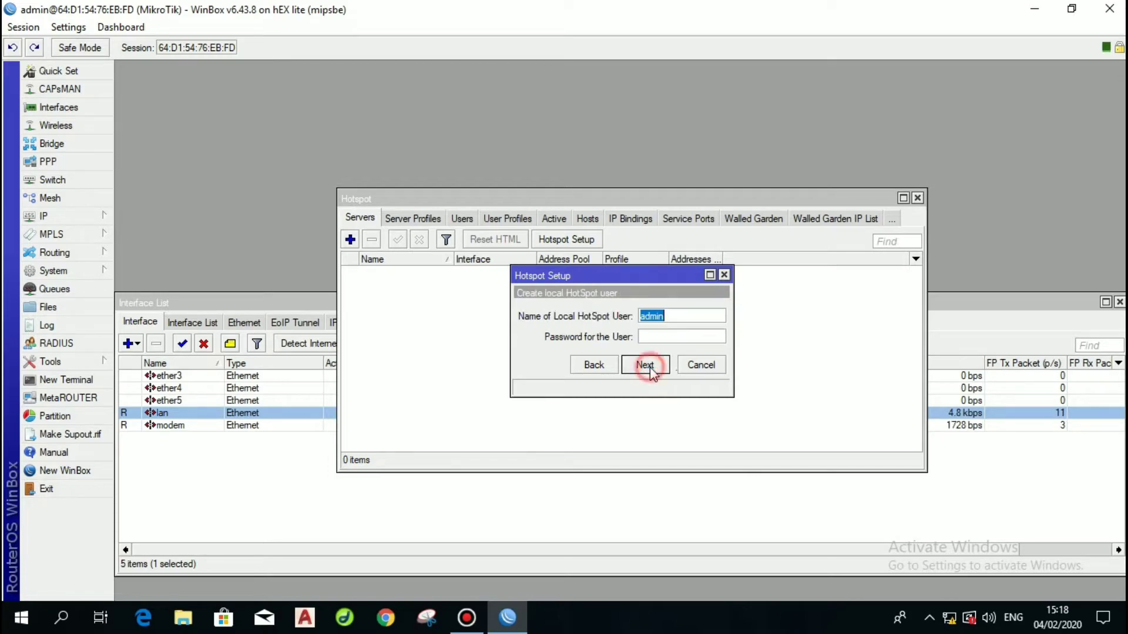
click(650, 368)
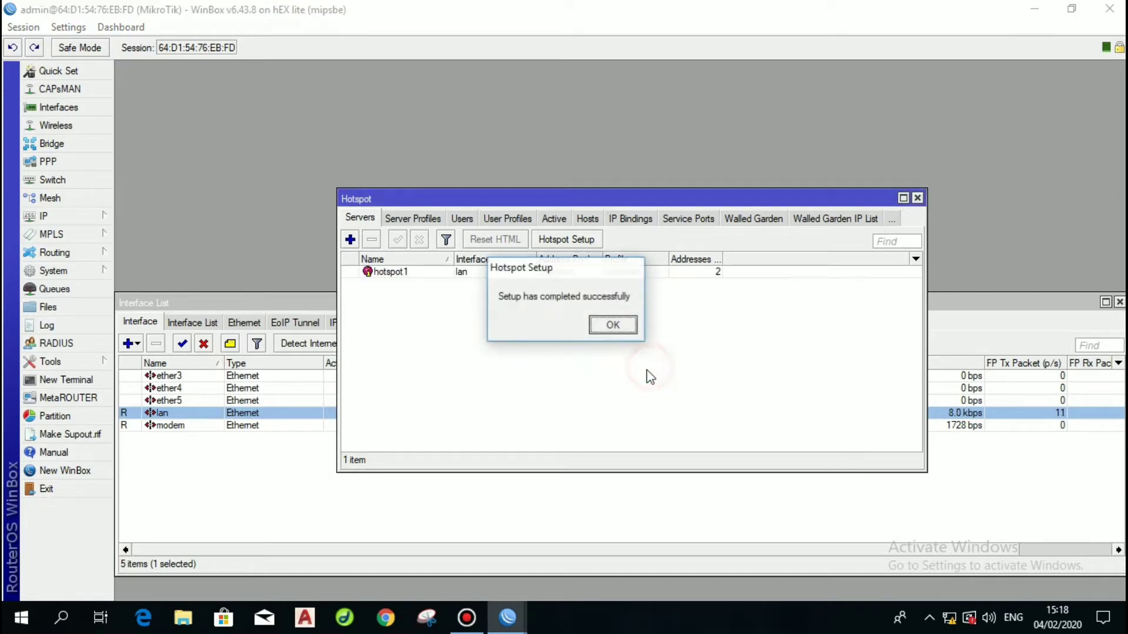
click(611, 323)
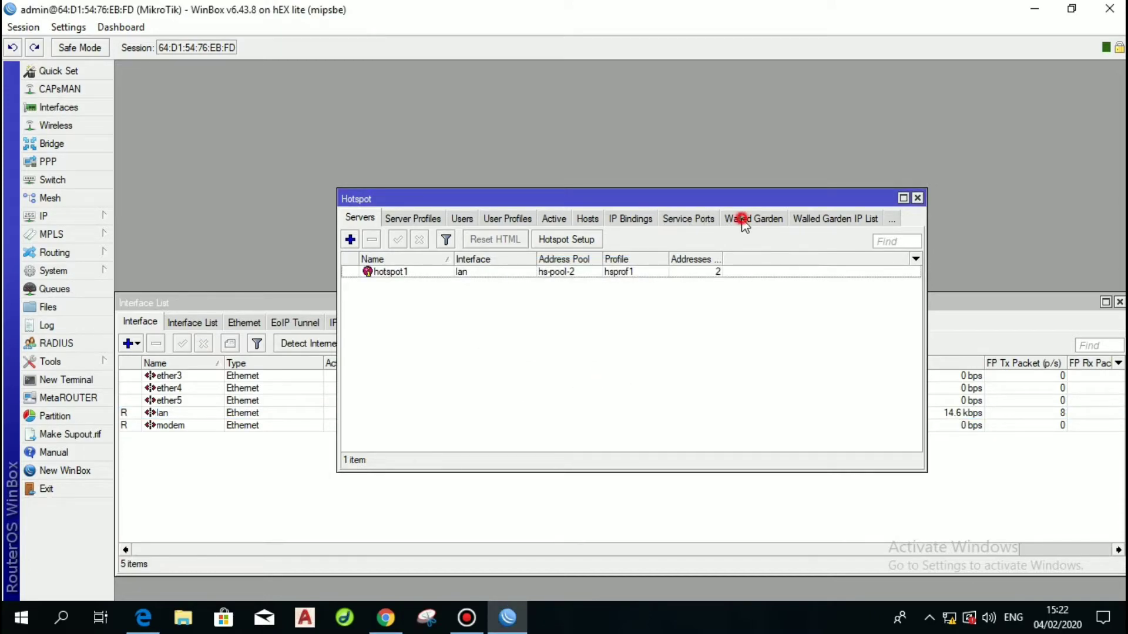
Add a walled-garden entry with Dst. Host set to the smkn2banjar-jabar.sch.id site, then bring up Chrome.
click(743, 222)
click(351, 239)
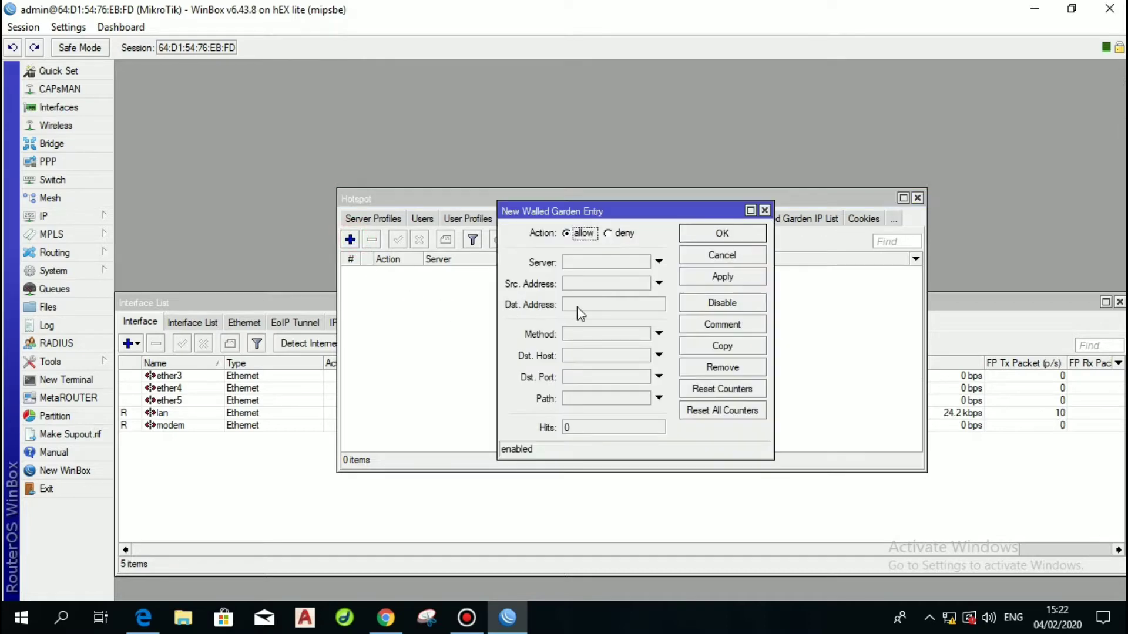
click(584, 375)
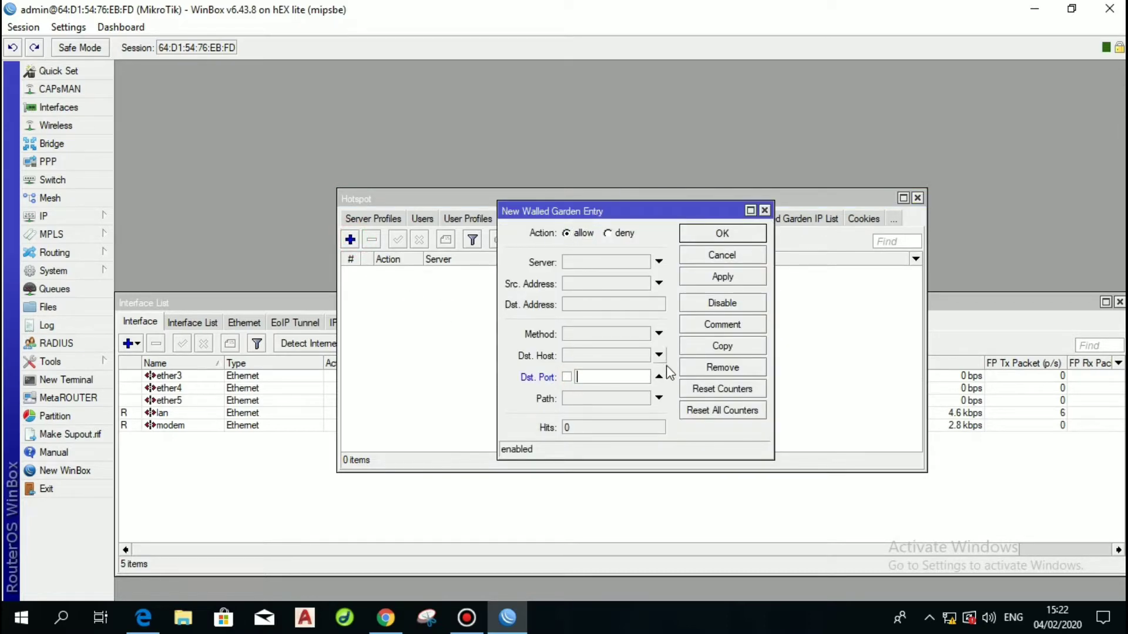
click(660, 376)
click(659, 355)
text(banjar-jabar.sch.id)
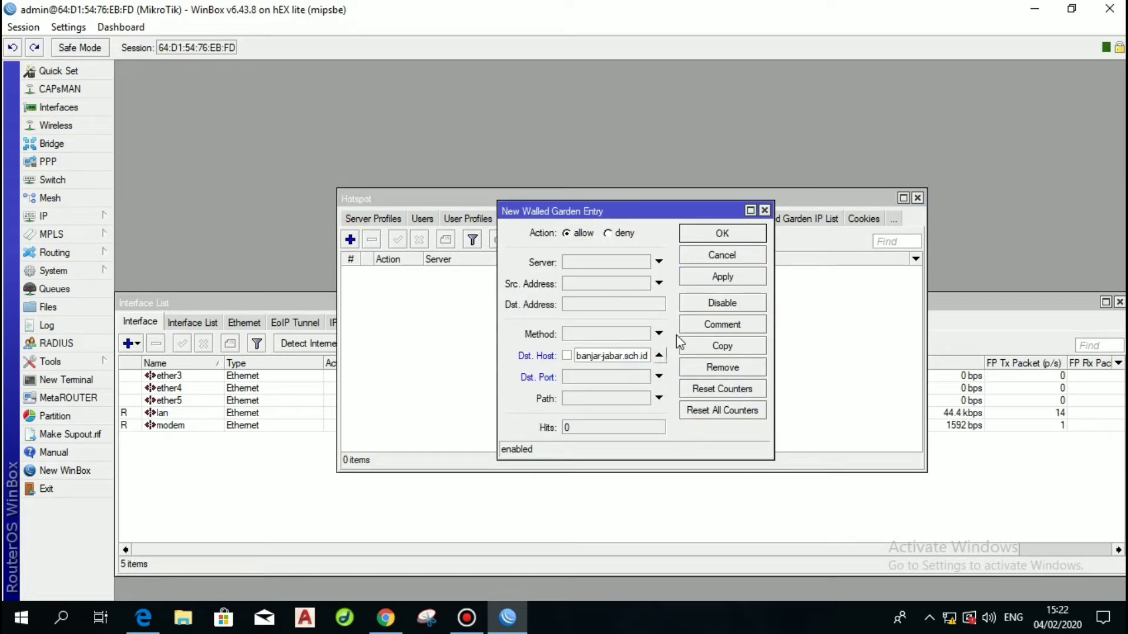
click(713, 282)
click(720, 234)
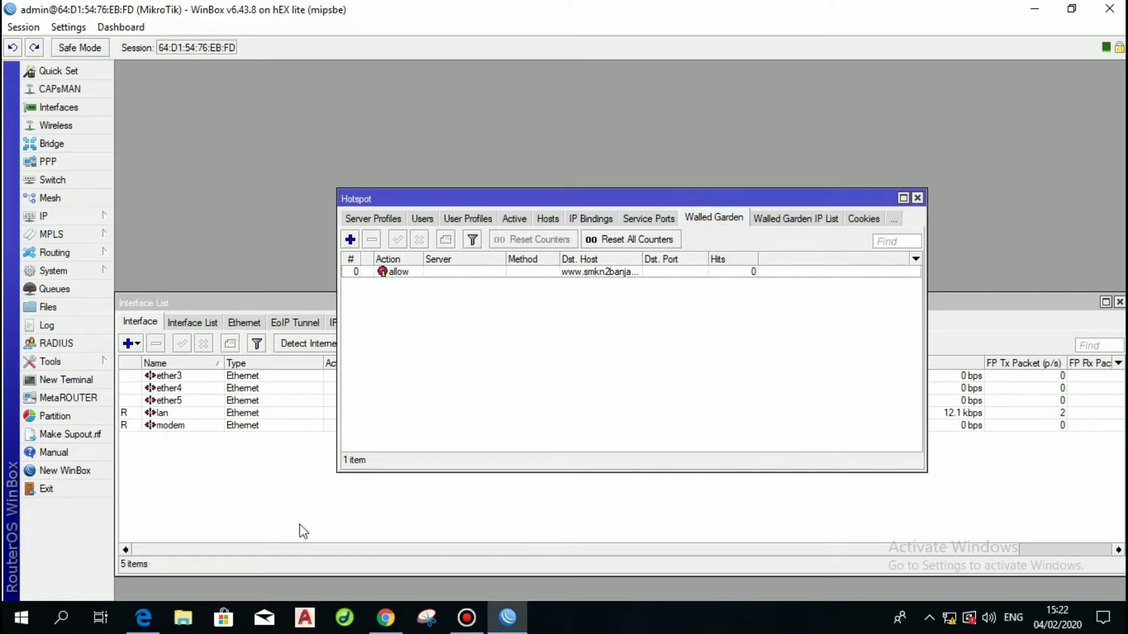
click(385, 617)
Load the school website in Chrome to confirm the walled garden lets it through.
click(288, 43)
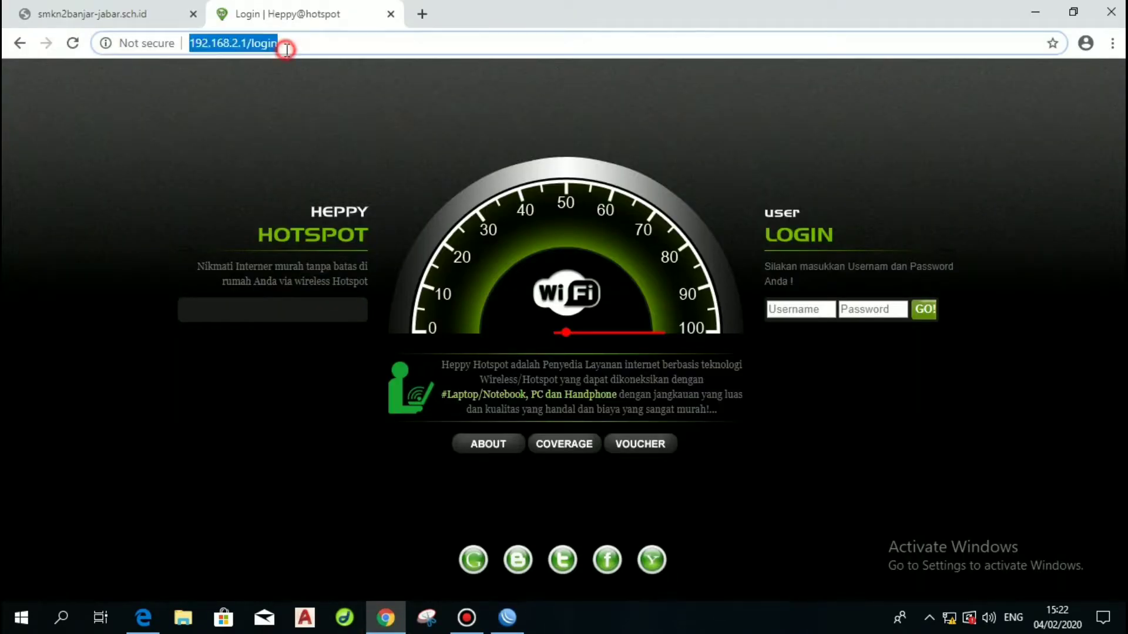
text(www.smkn2banjar-jabar.sch.id)
key(Return)
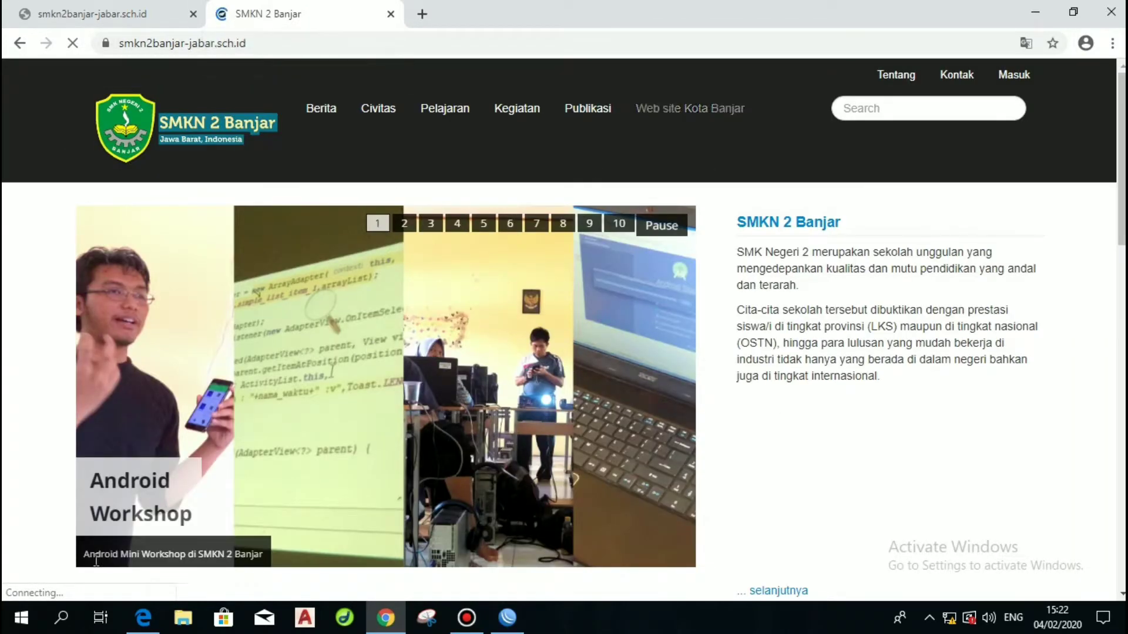
click(193, 13)
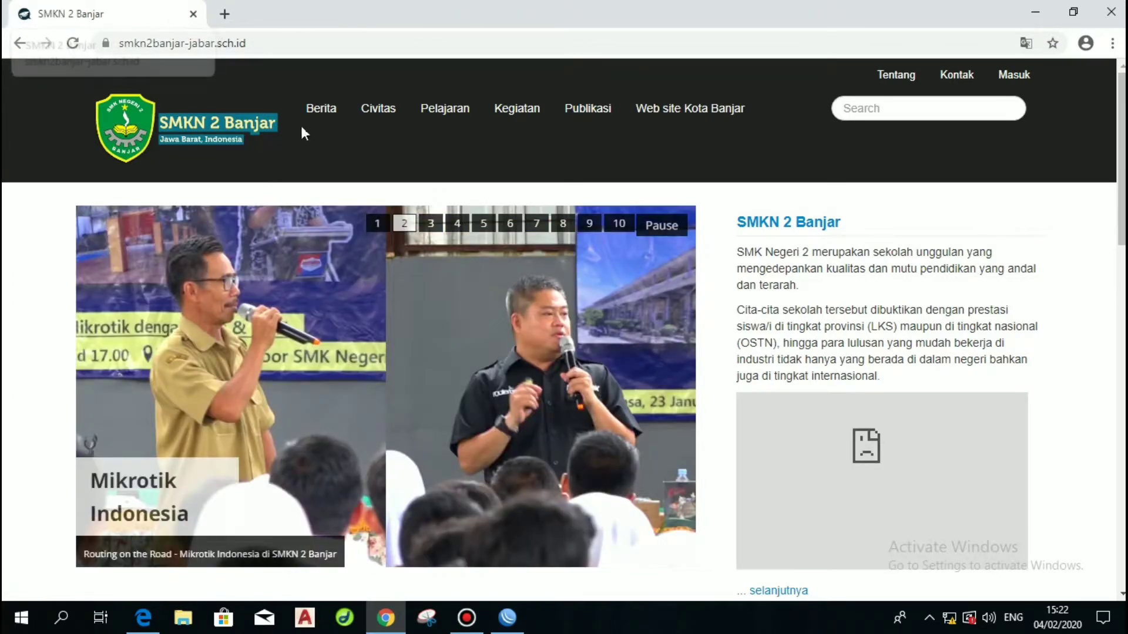
click(224, 13)
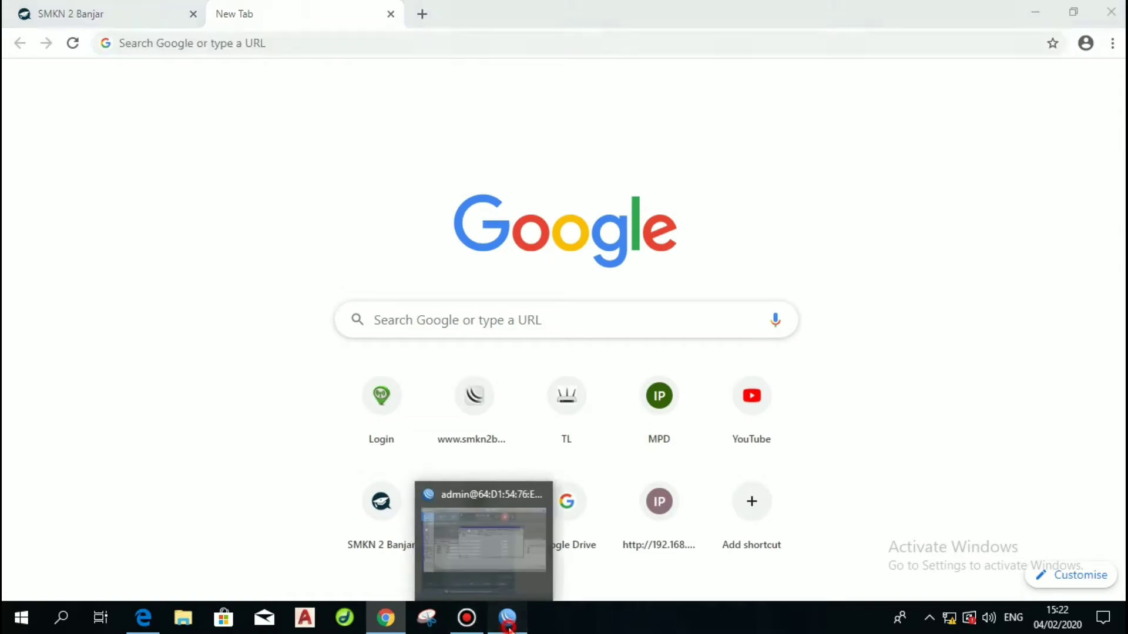
Delete the school site's walled-garden entry in WinBox.
click(506, 618)
click(578, 274)
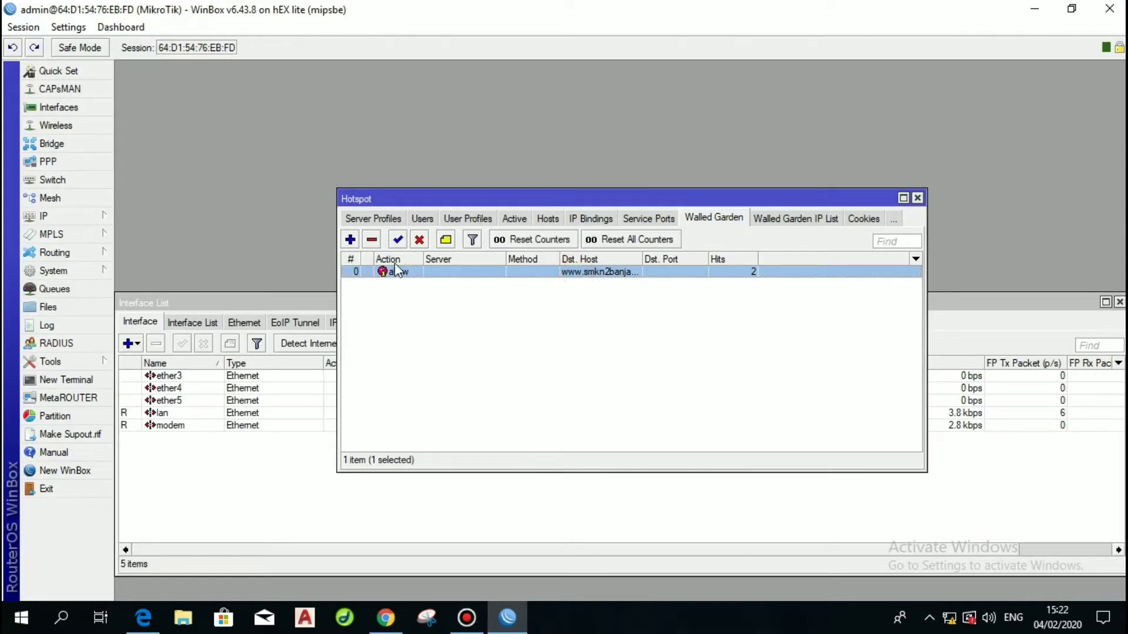
click(372, 240)
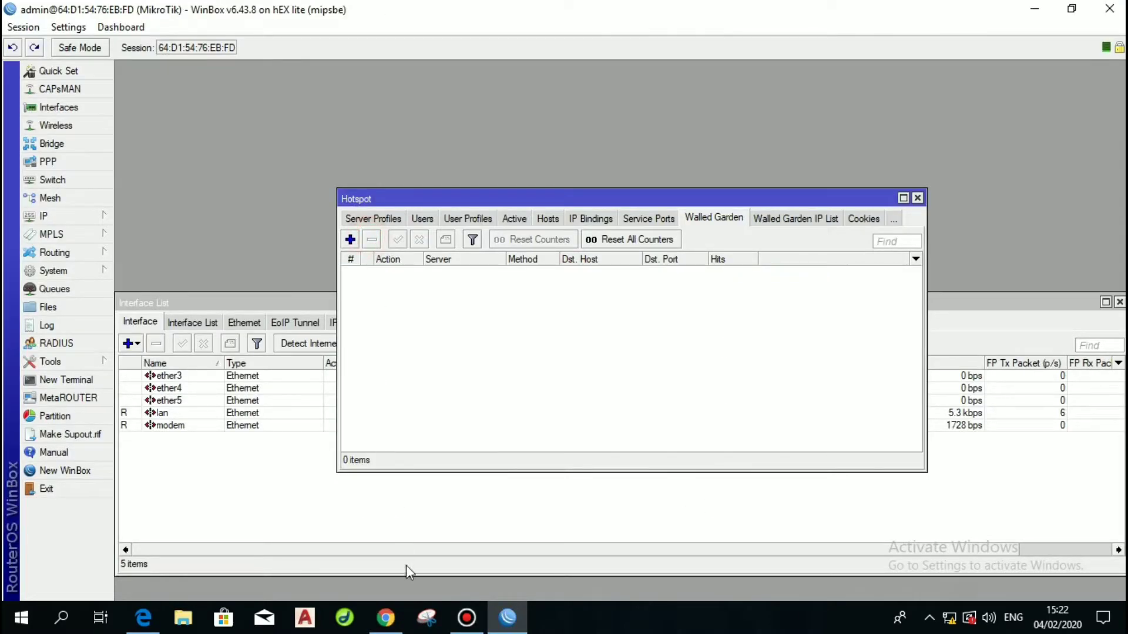
Reload the school site in Chrome and confirm it shows the site can't be reached error.
click(385, 618)
click(73, 23)
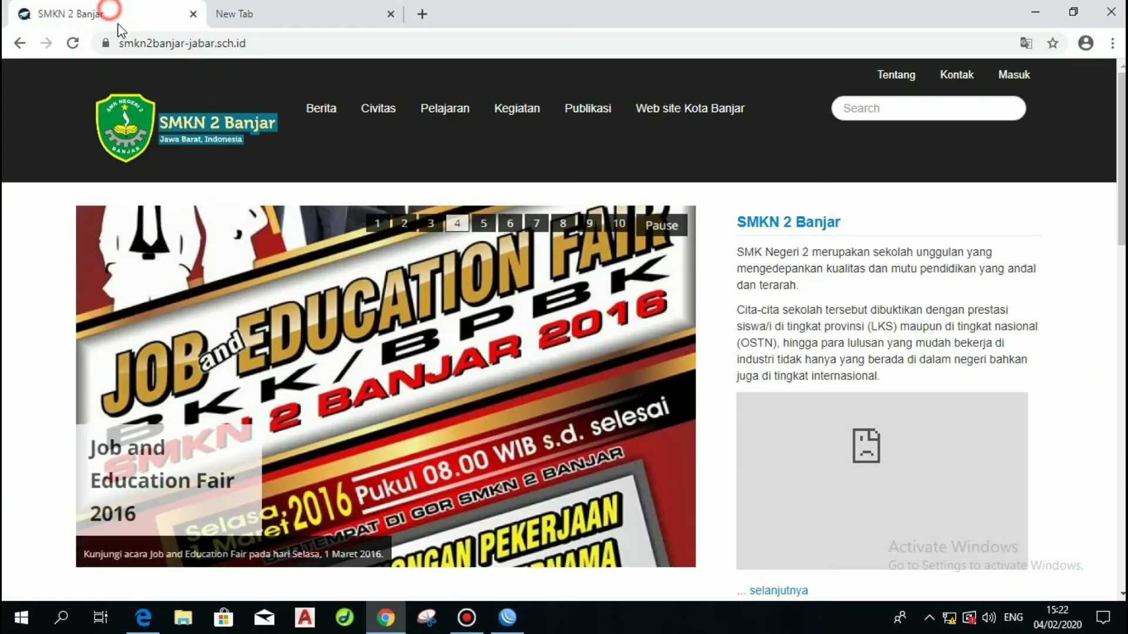
click(169, 42)
key(Return)
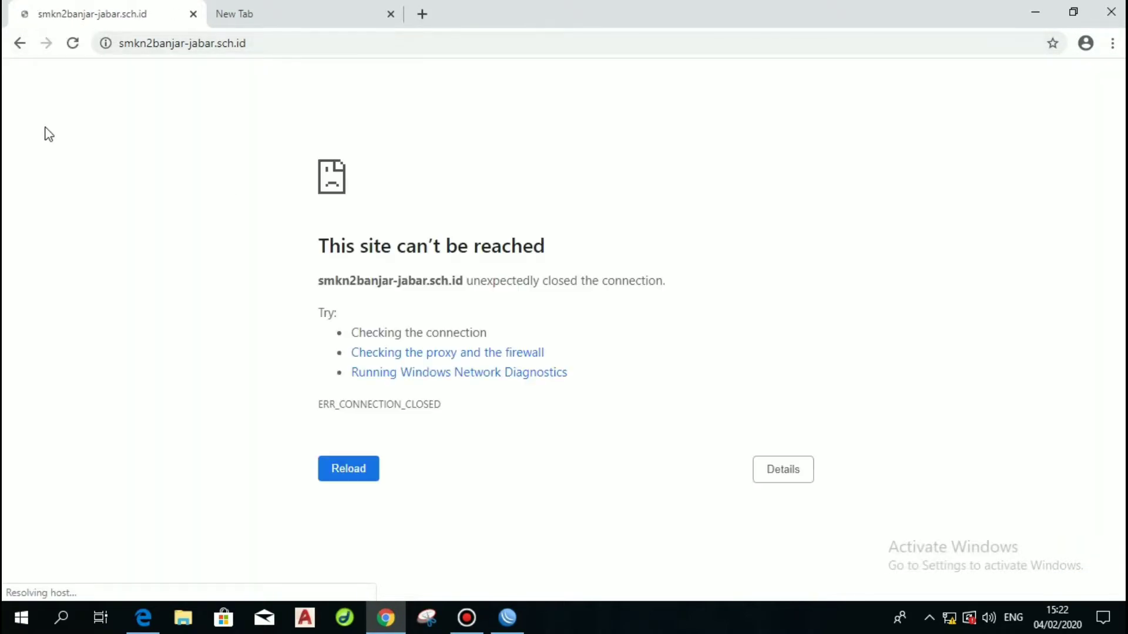
drag(327, 245, 544, 262)
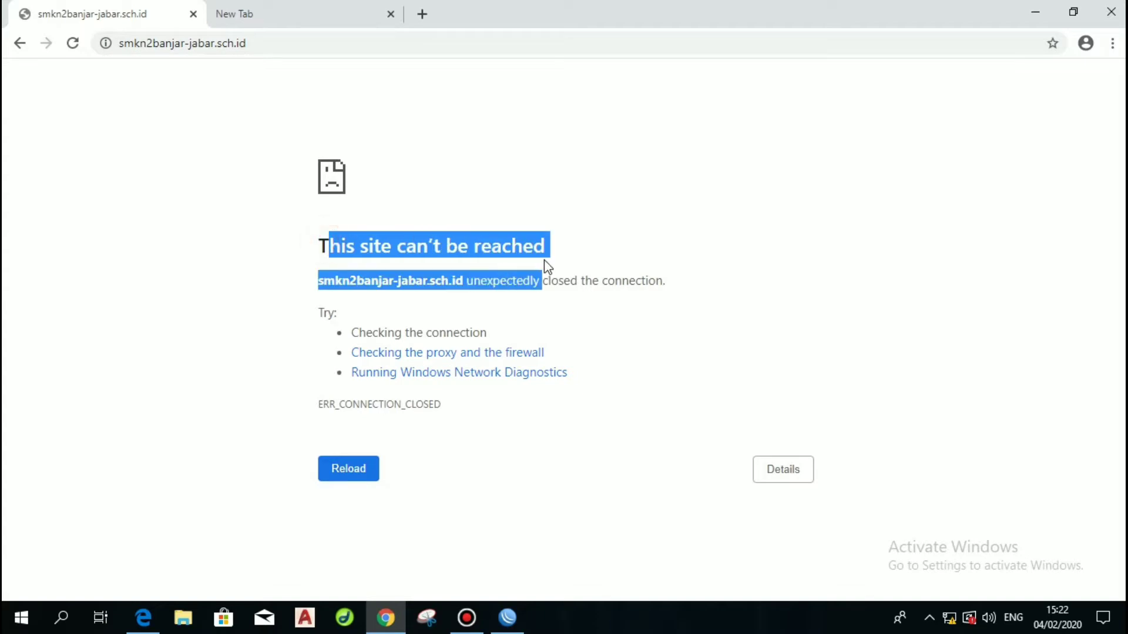
click(504, 624)
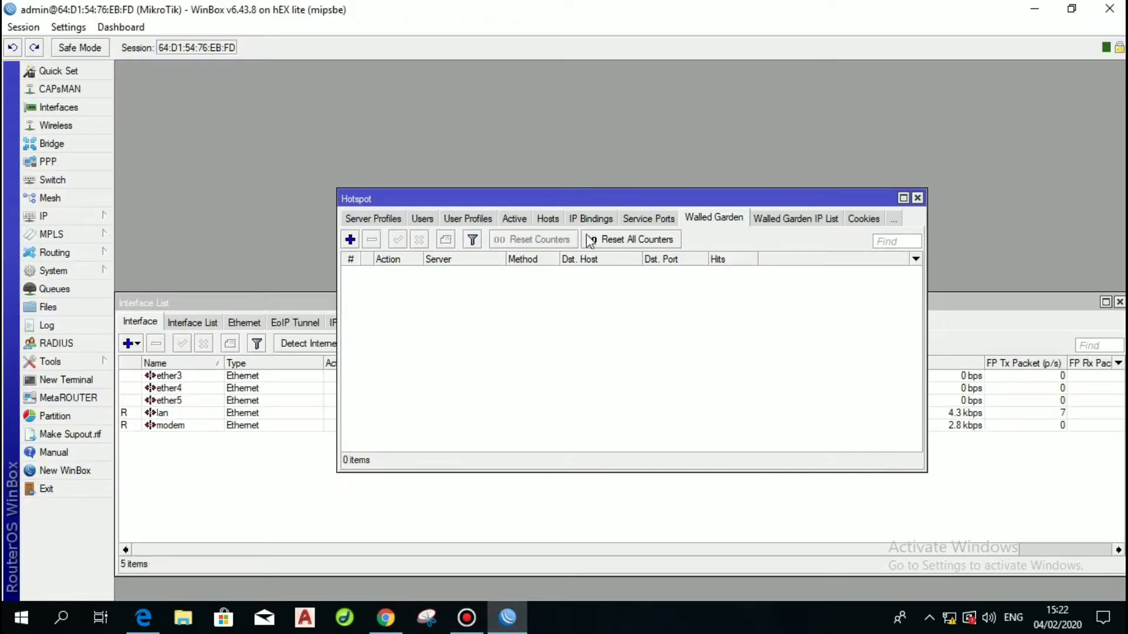
Add a walled-garden allow entry for the pasted school site host and close the Hotspot window.
click(696, 222)
click(350, 239)
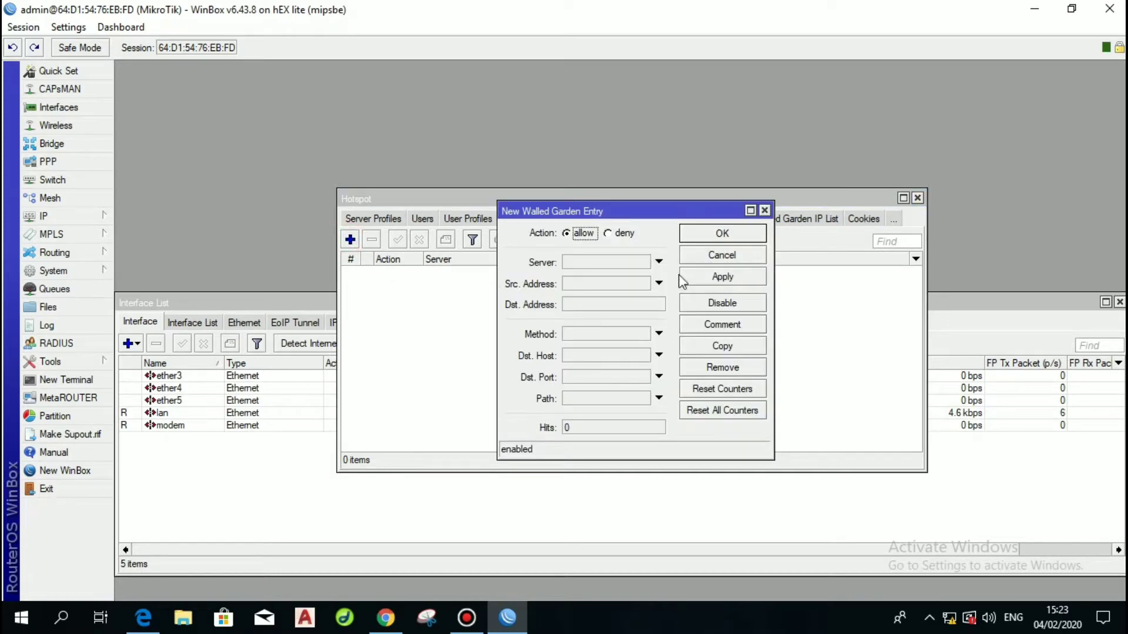
click(568, 357)
text(banjar-jabar.sch.id)
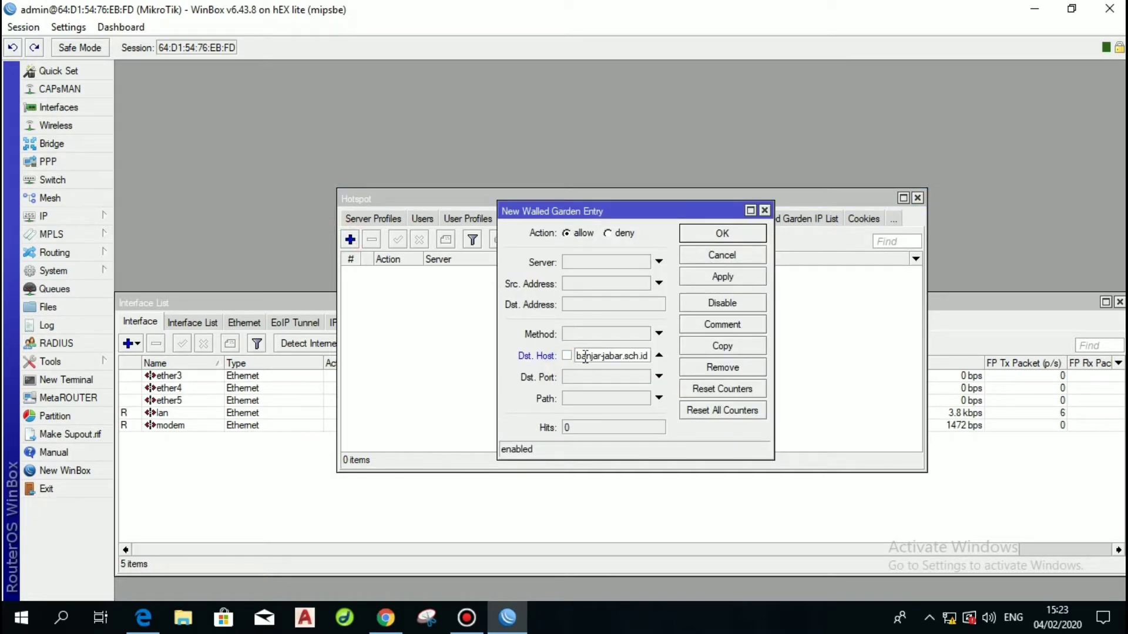
click(707, 280)
click(722, 233)
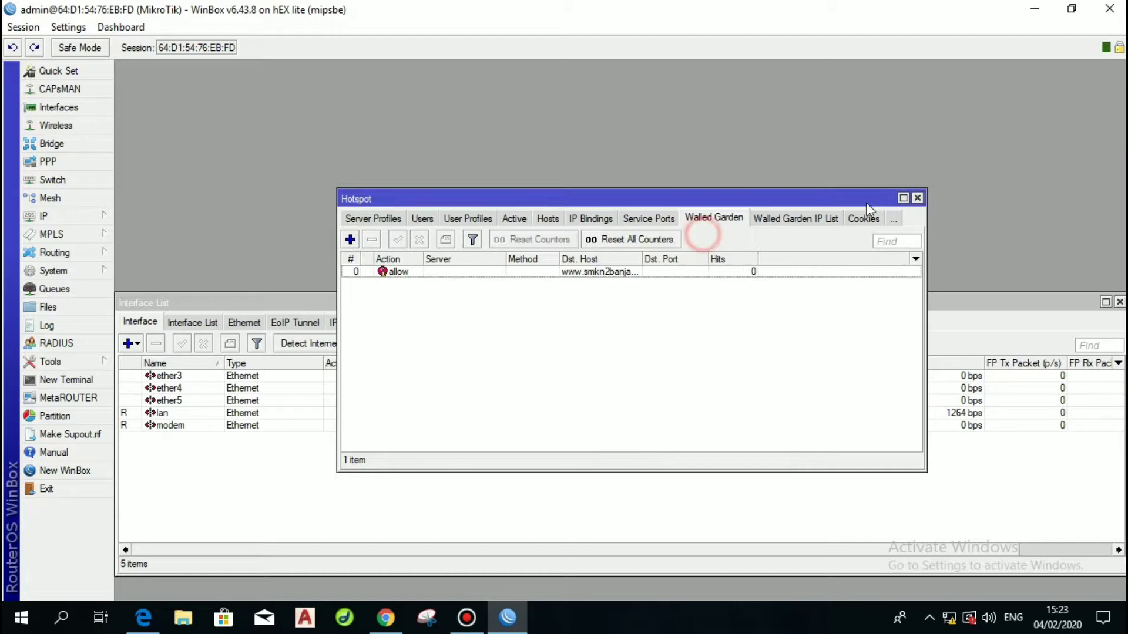
click(918, 198)
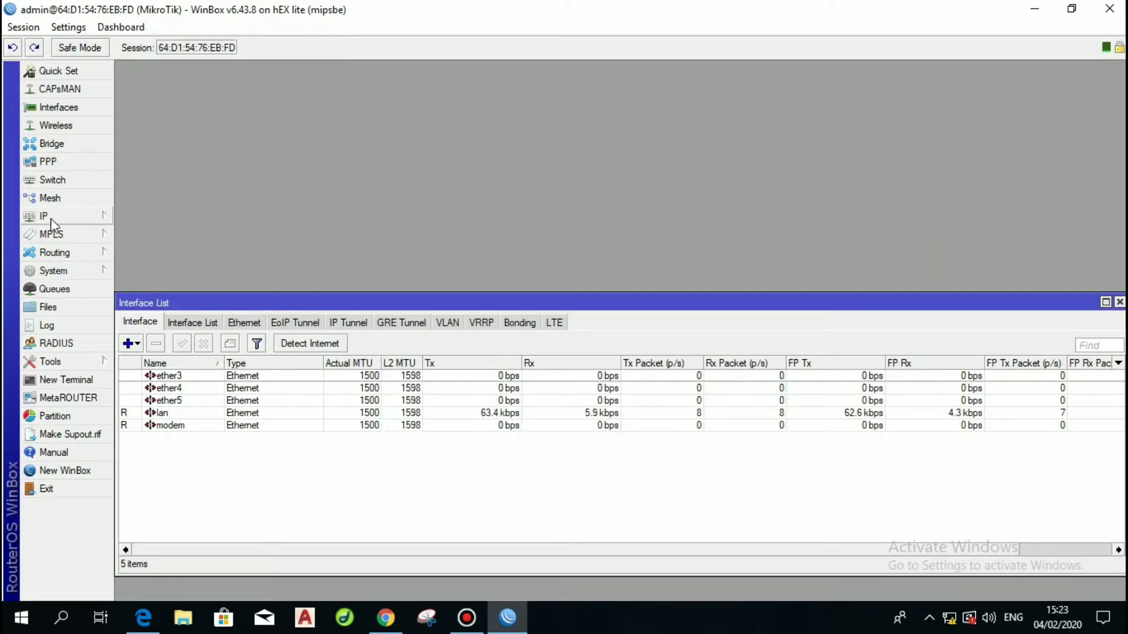
Open IP > Firewall > Mangle and start a new mangle rule.
click(467, 617)
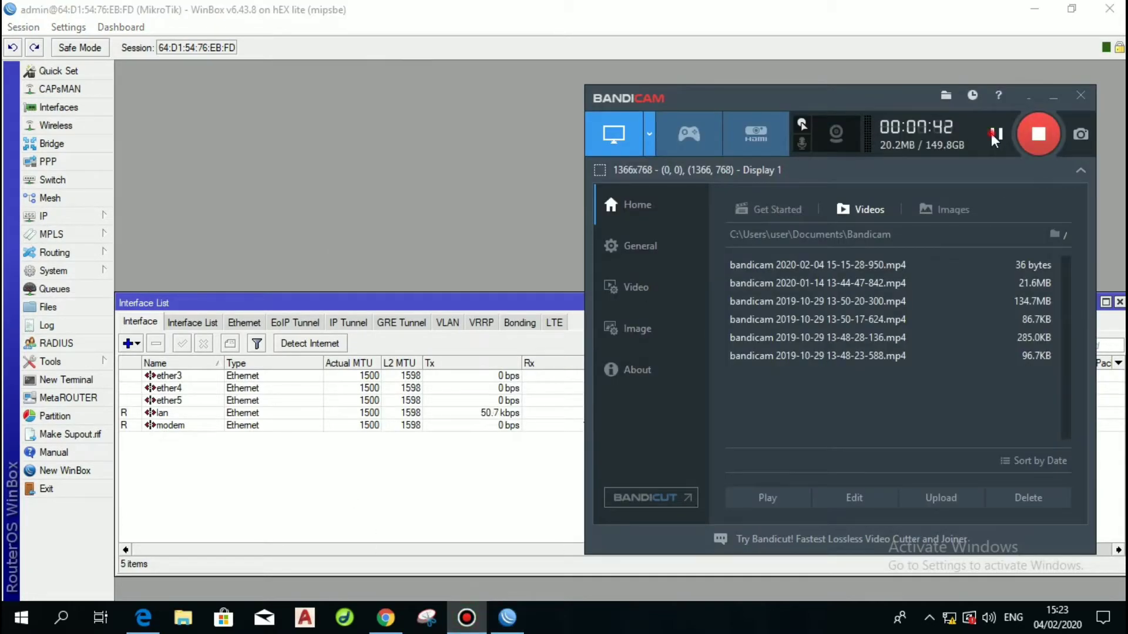
click(1053, 99)
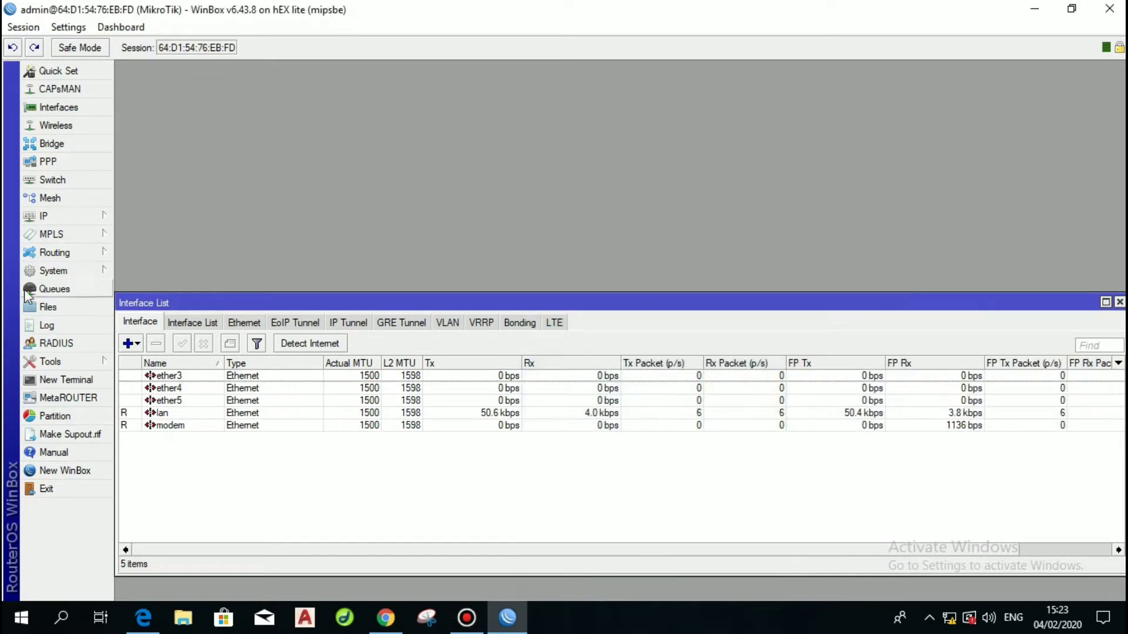
click(48, 216)
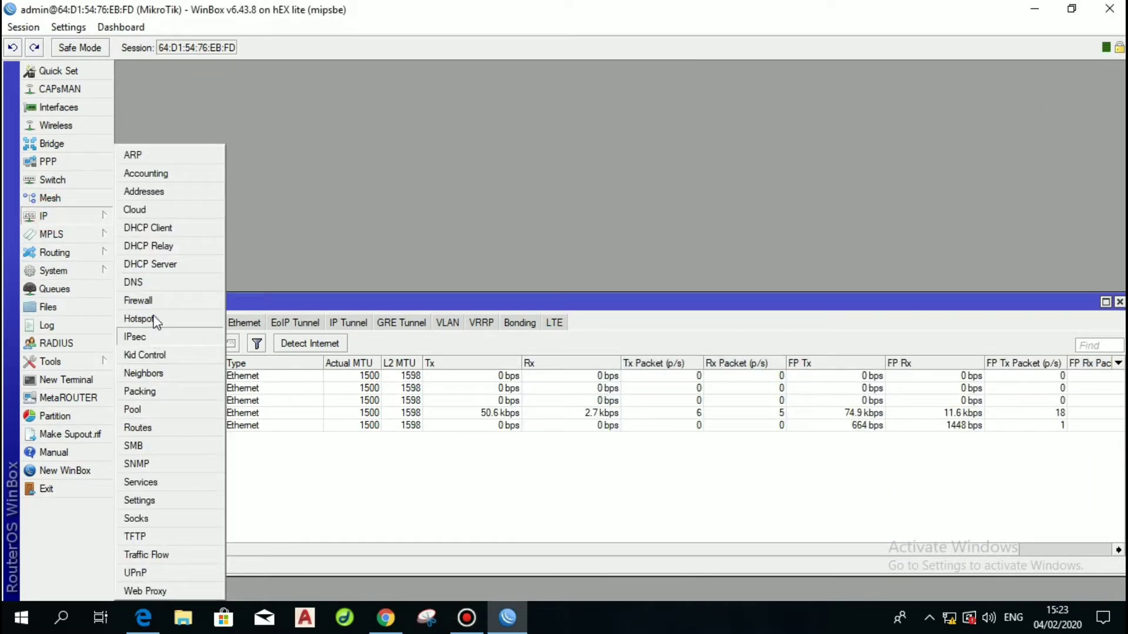
click(144, 301)
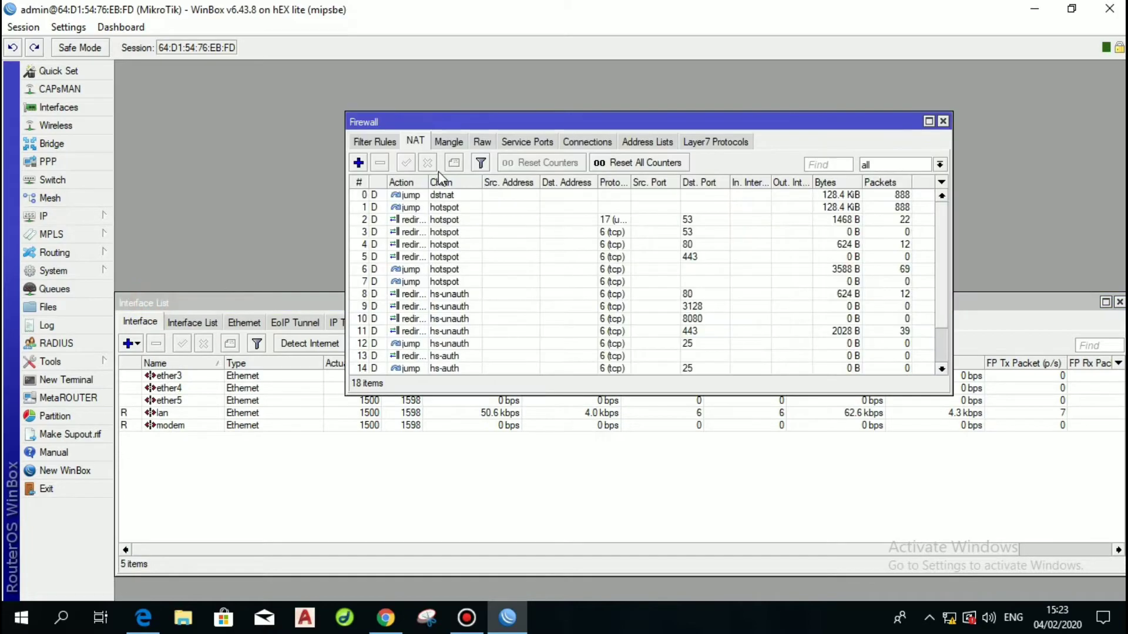
click(449, 141)
click(360, 164)
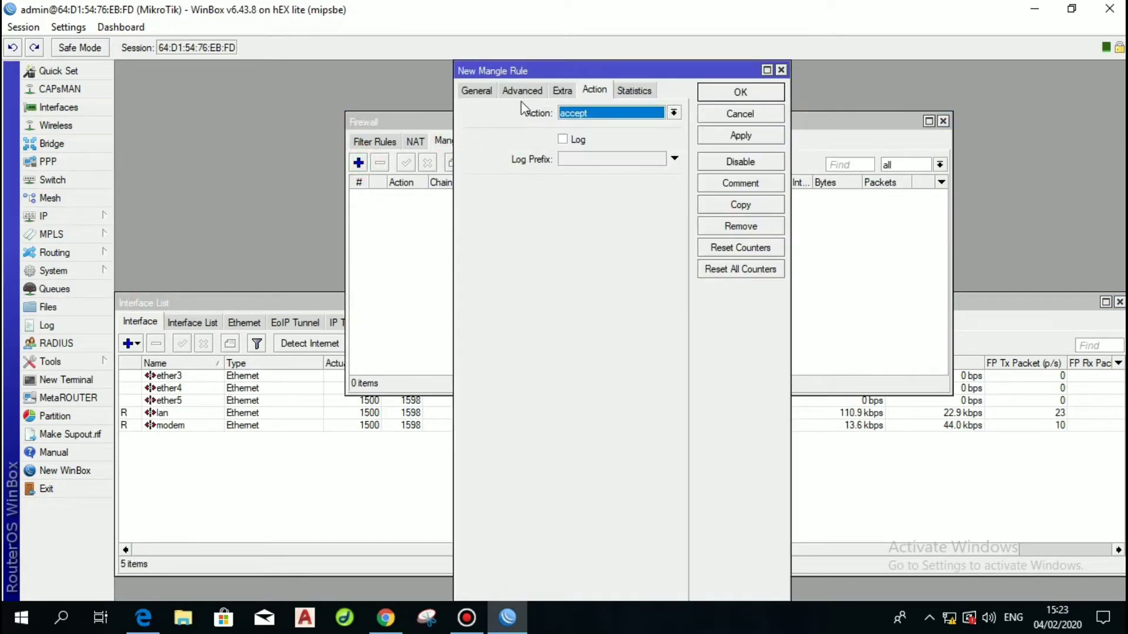
Make the rule match source 192.168.2.0/24, protocol tcp and destination port 80.
click(476, 91)
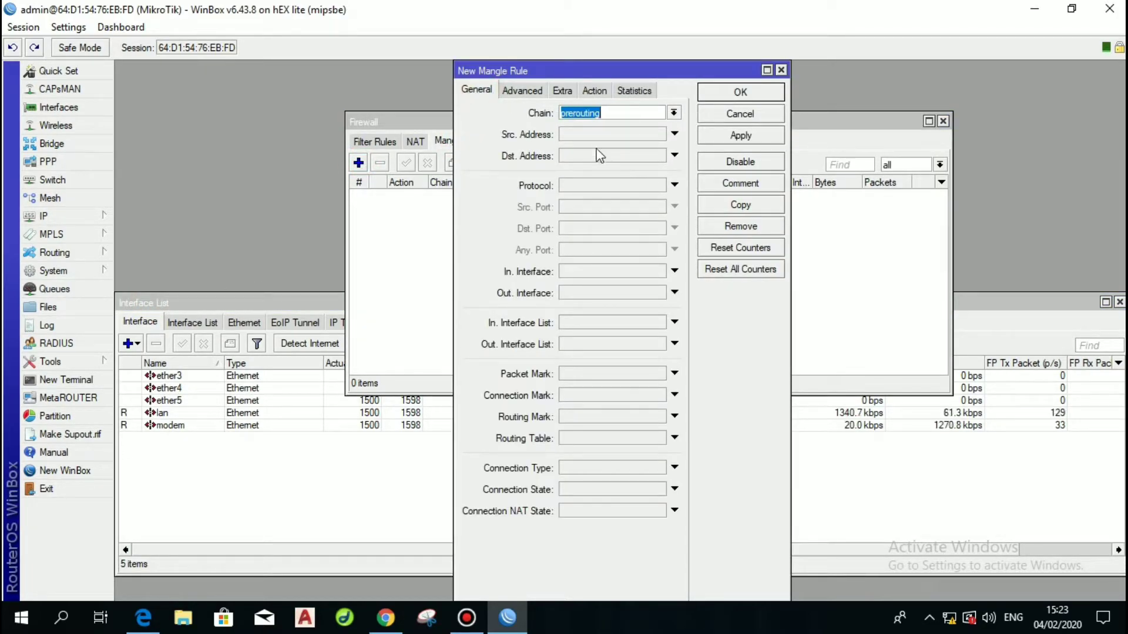
click(587, 135)
text(19)
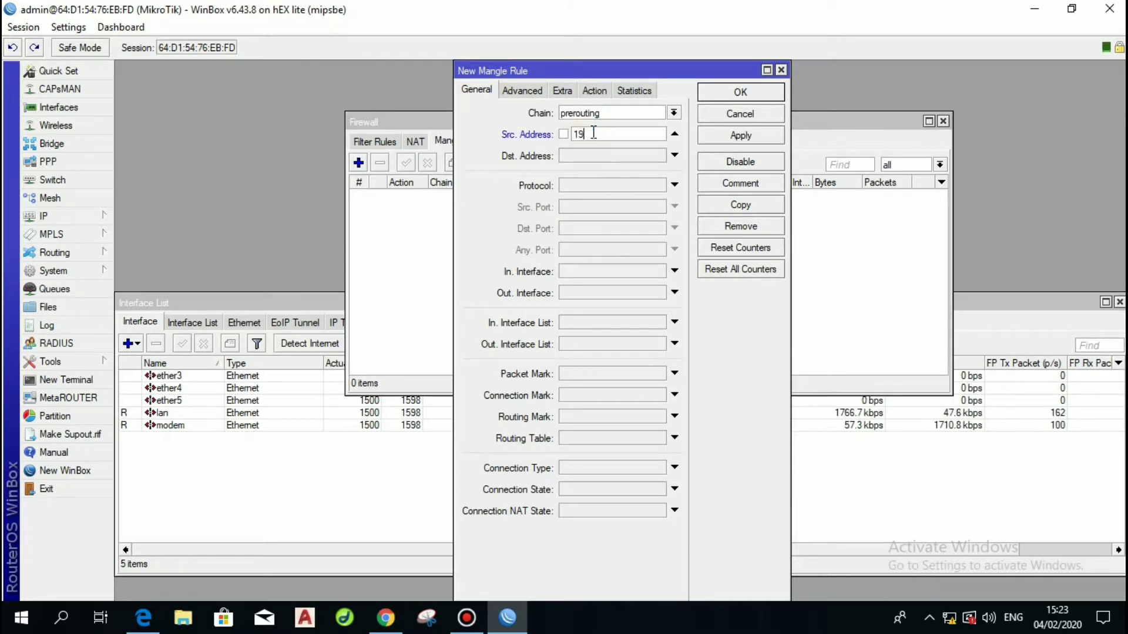
text(2.168.2)
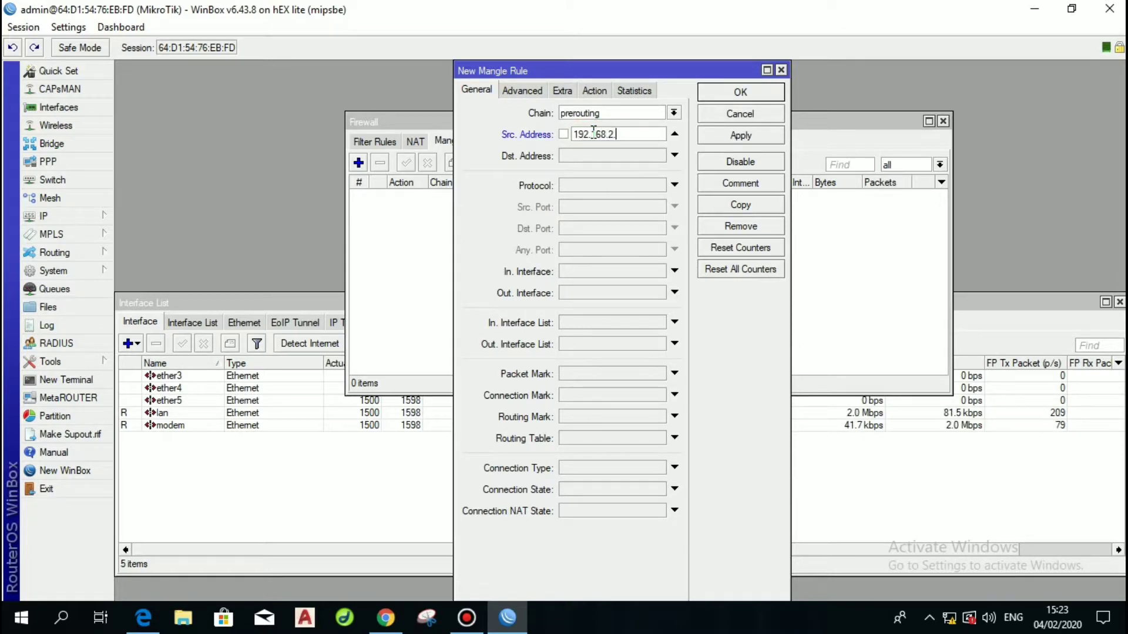
text(.0/24)
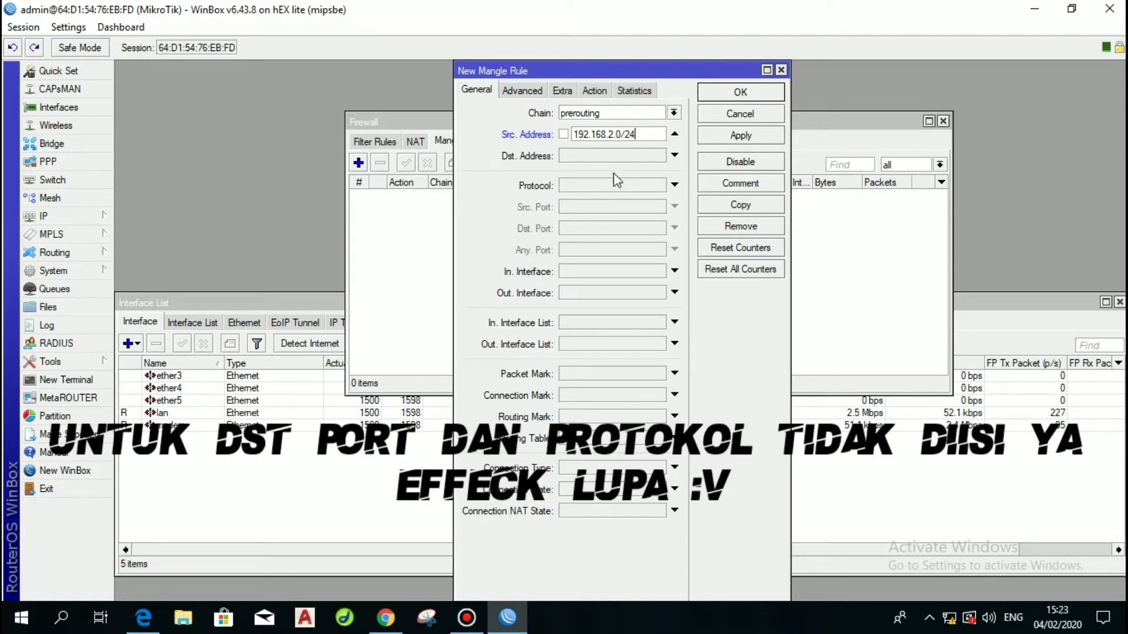
click(614, 183)
click(601, 228)
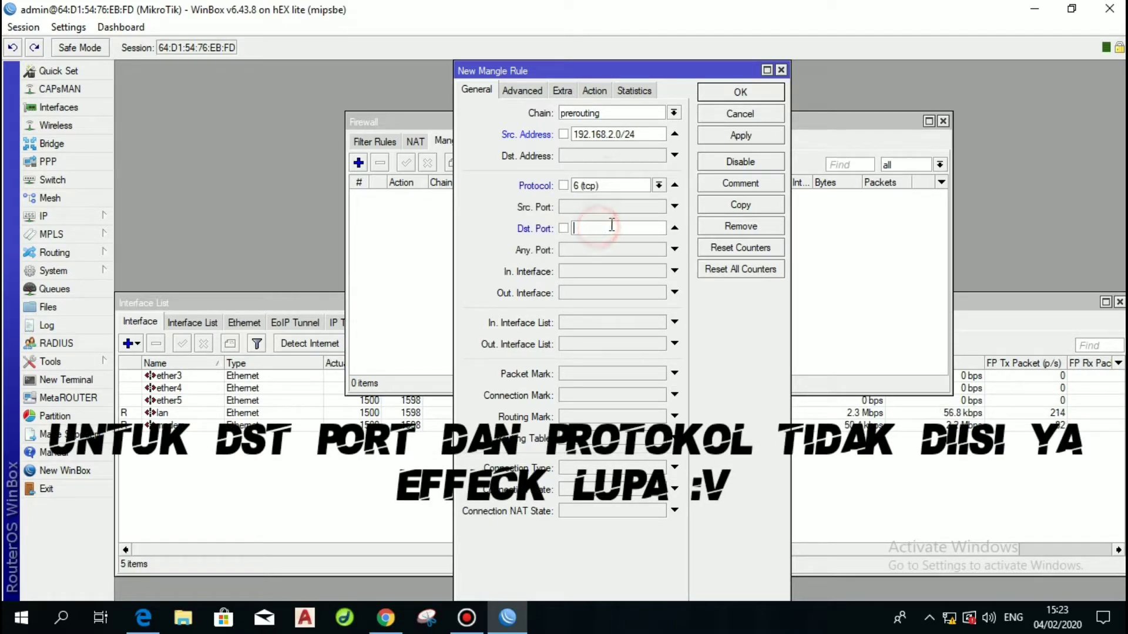
text(80)
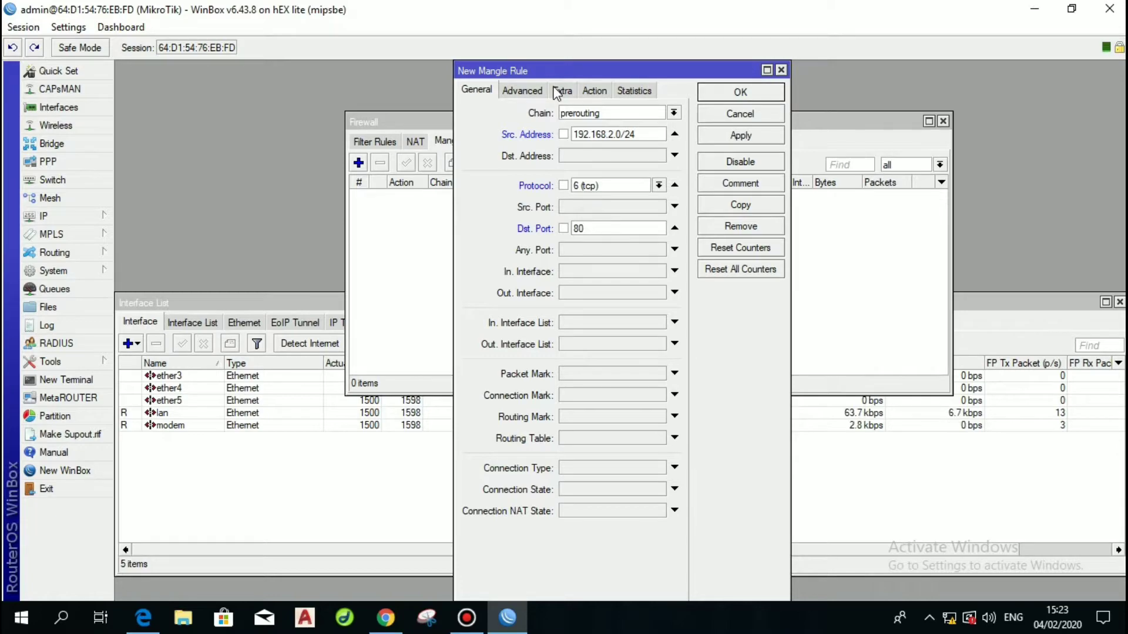
Set the rule's action to mark connection with new connection mark clients-cm.
click(523, 91)
click(594, 91)
click(590, 113)
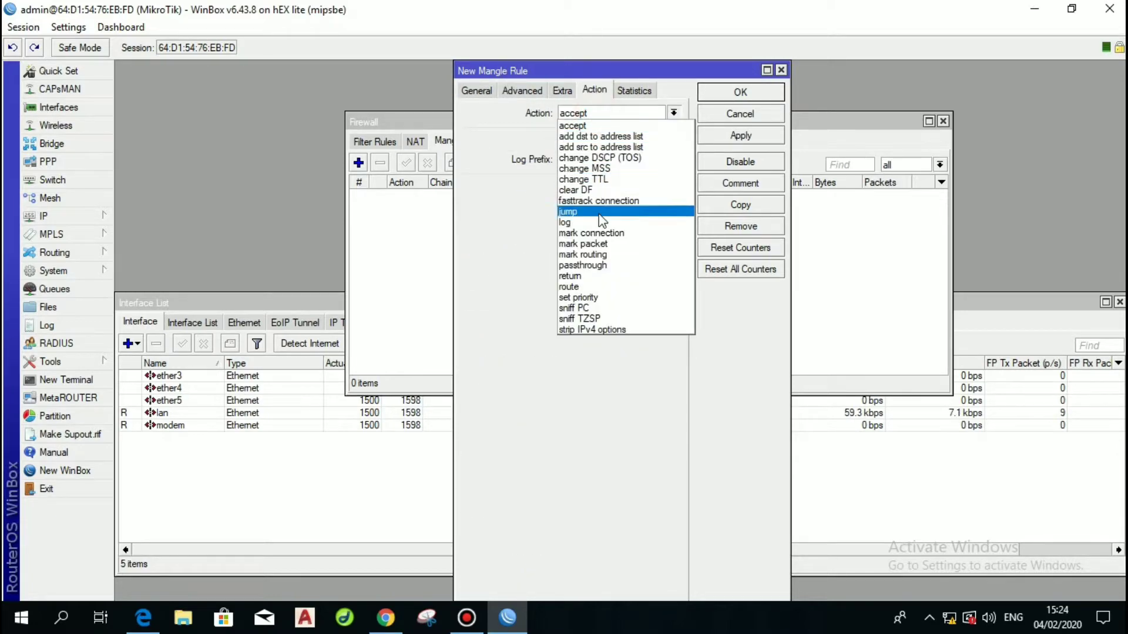
click(599, 234)
click(595, 186)
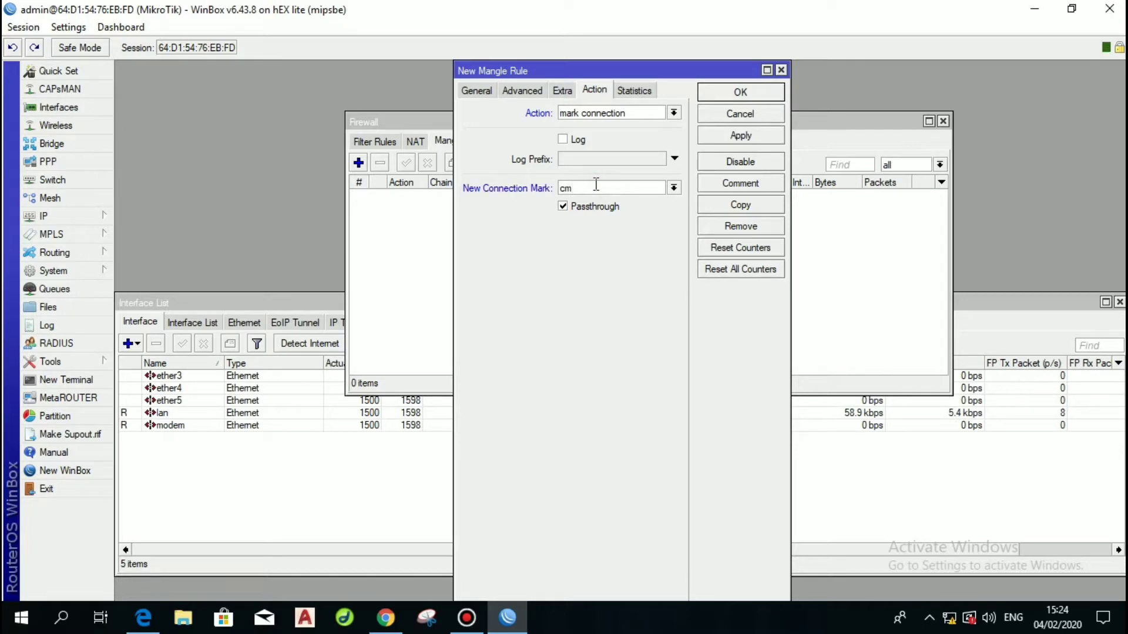
text(clients)
text(-co)
click(476, 90)
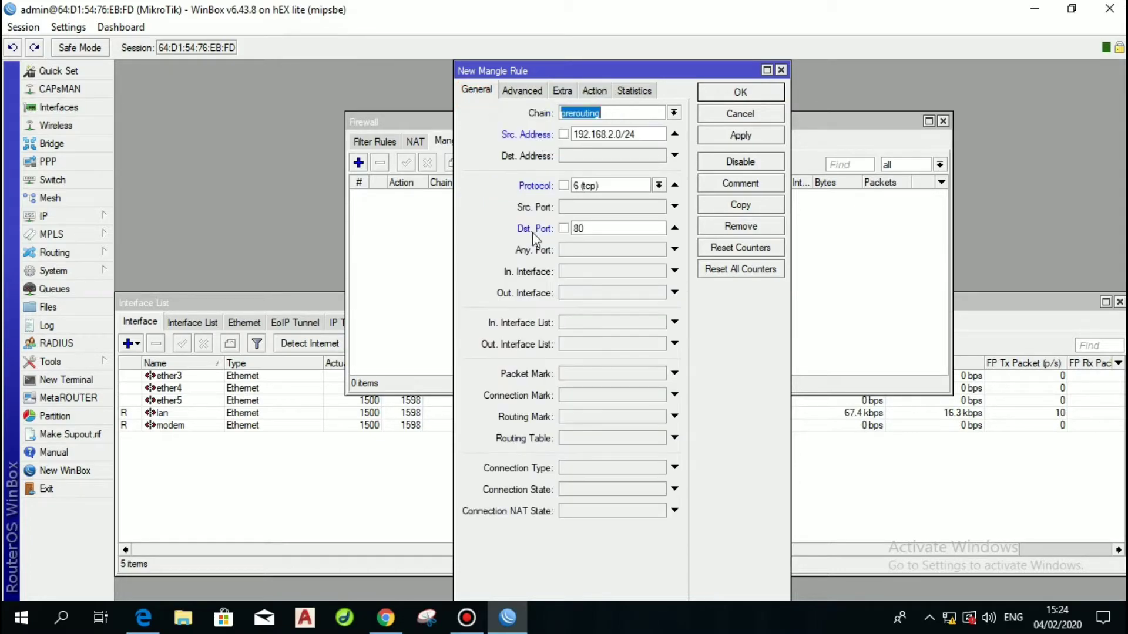
click(597, 89)
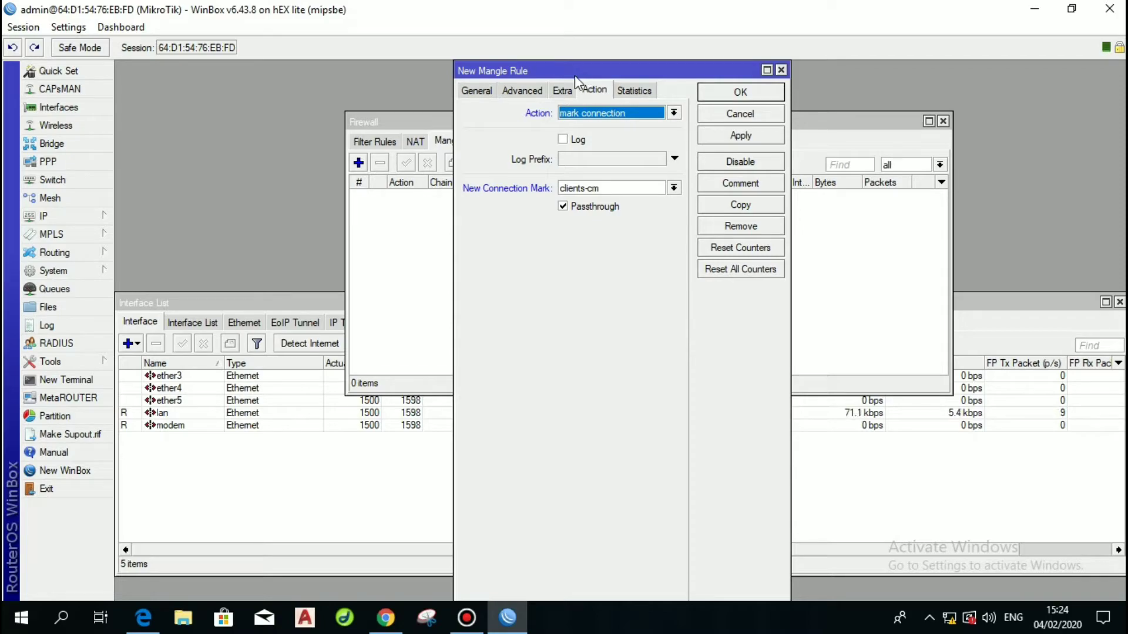
Save the connection-marking rule and start a second rule for 192.168.2.0/24, tcp, port 80.
click(741, 135)
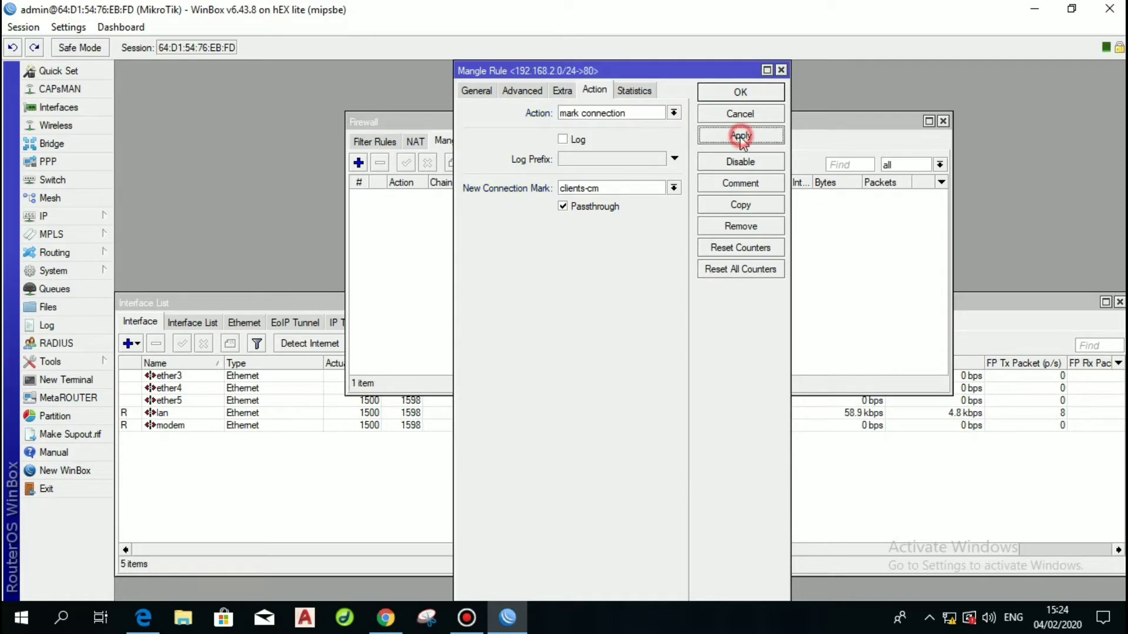
click(734, 93)
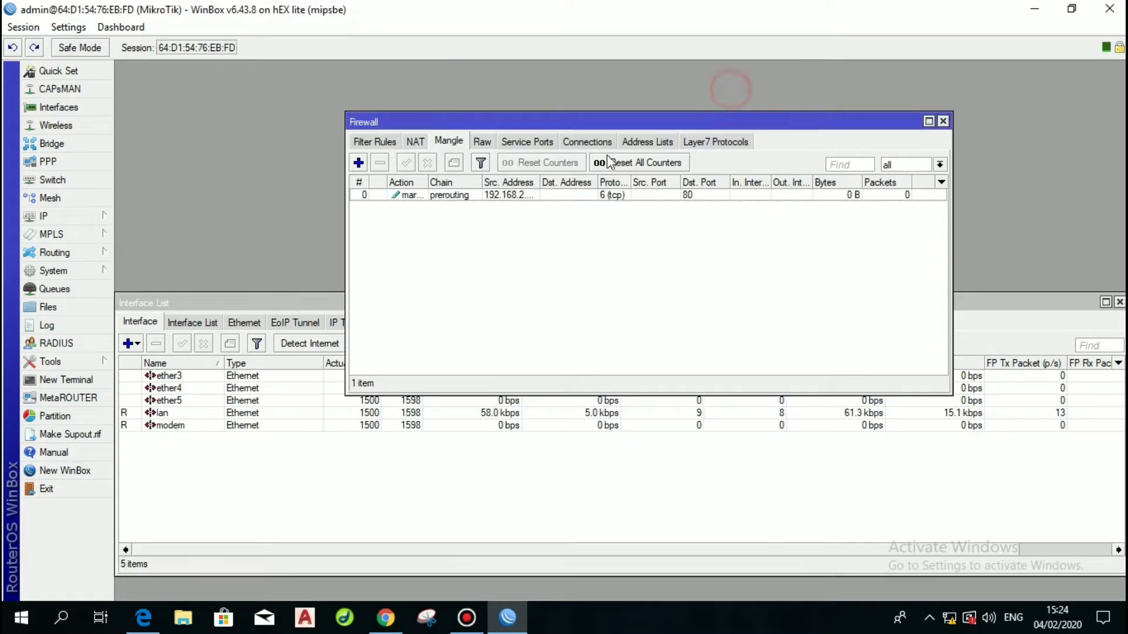
click(358, 163)
click(477, 91)
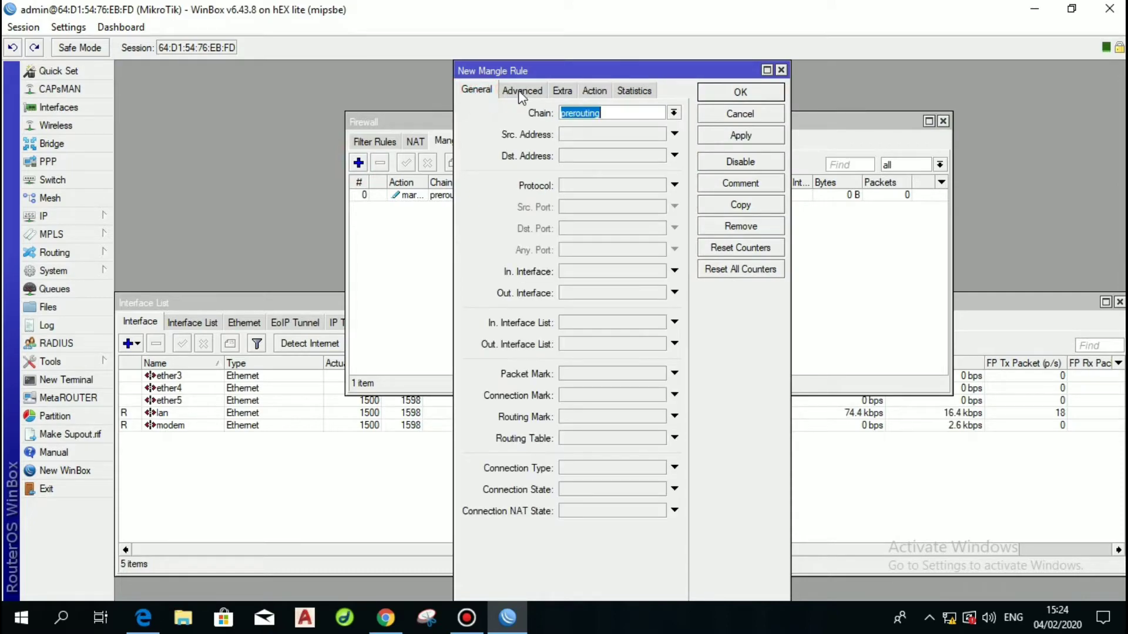
click(597, 135)
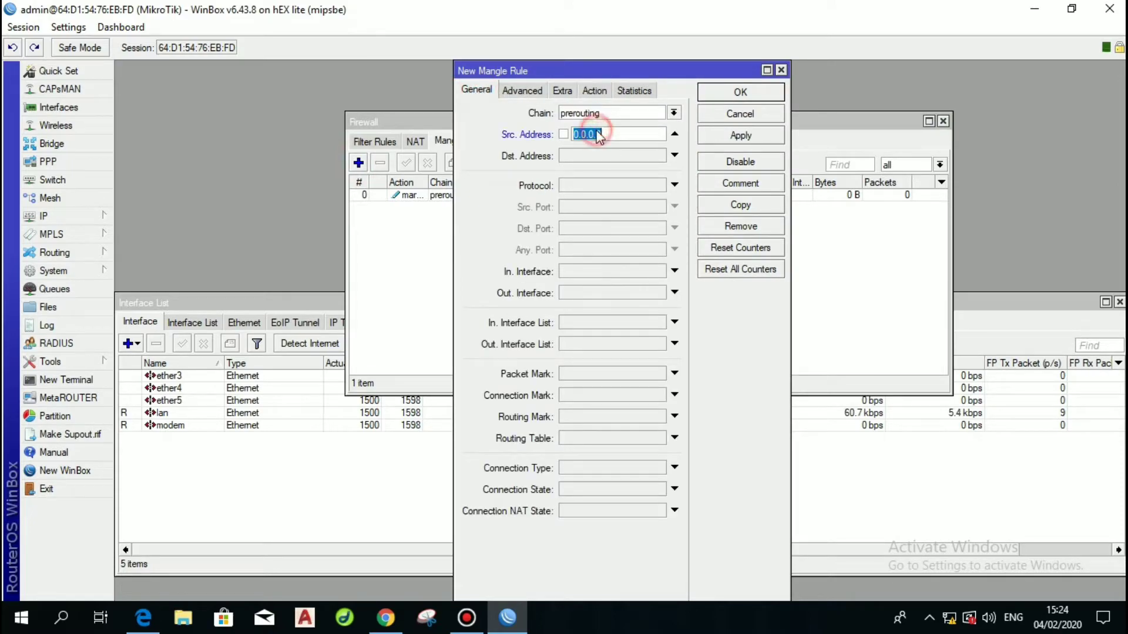
text(192.168.2.0/24)
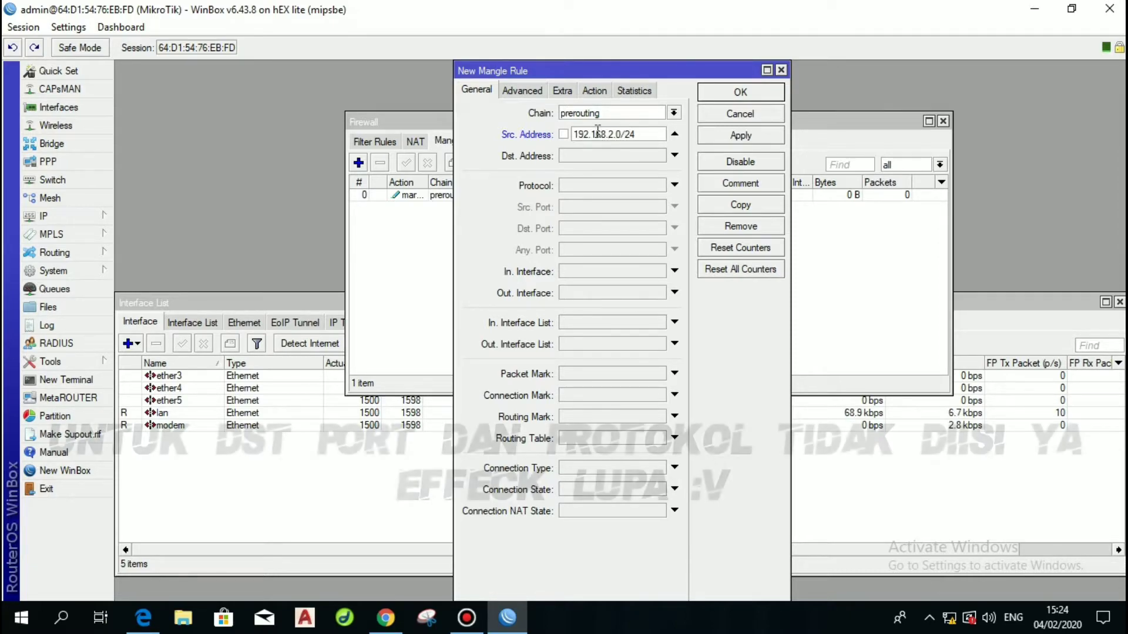
click(577, 187)
click(578, 231)
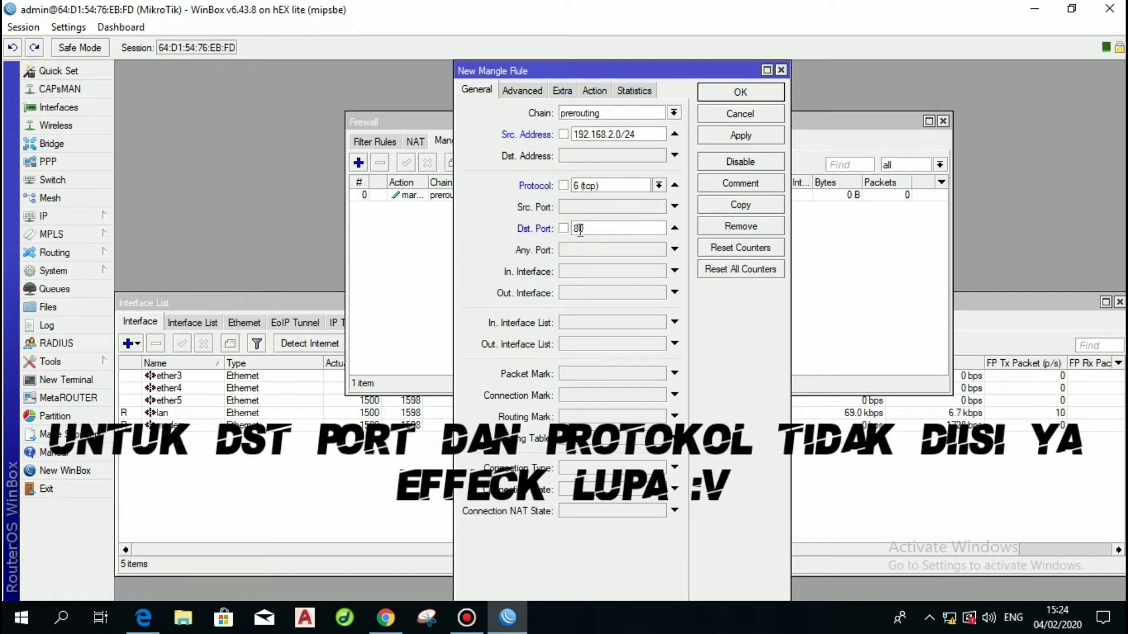
Restrict the second rule to connections with connection mark clients-cm.
click(579, 395)
click(659, 395)
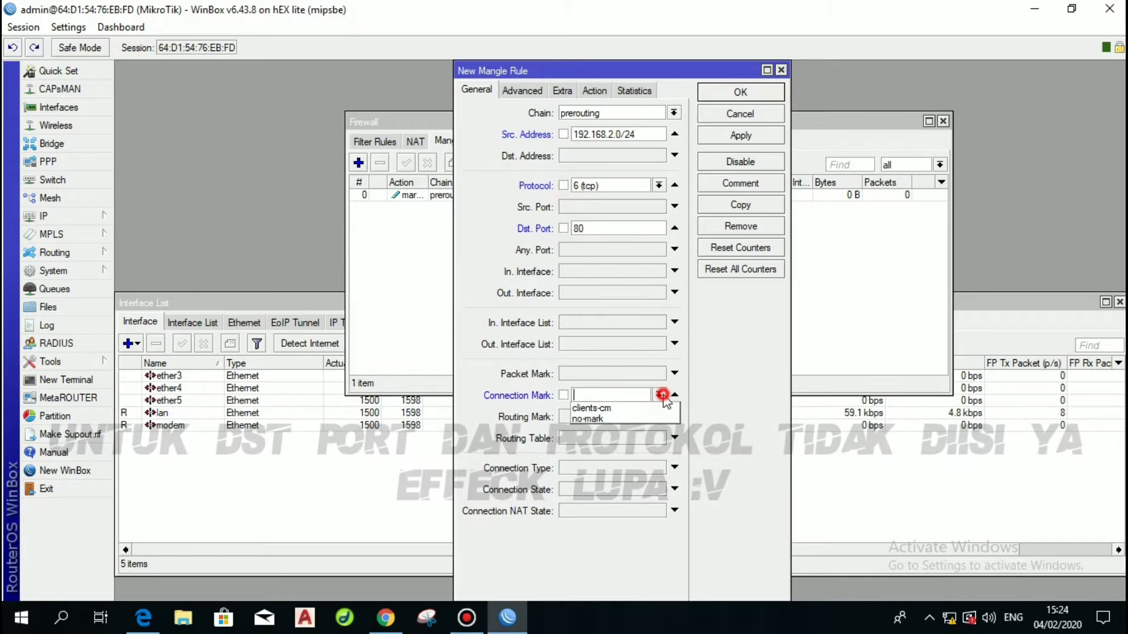
click(628, 420)
click(659, 395)
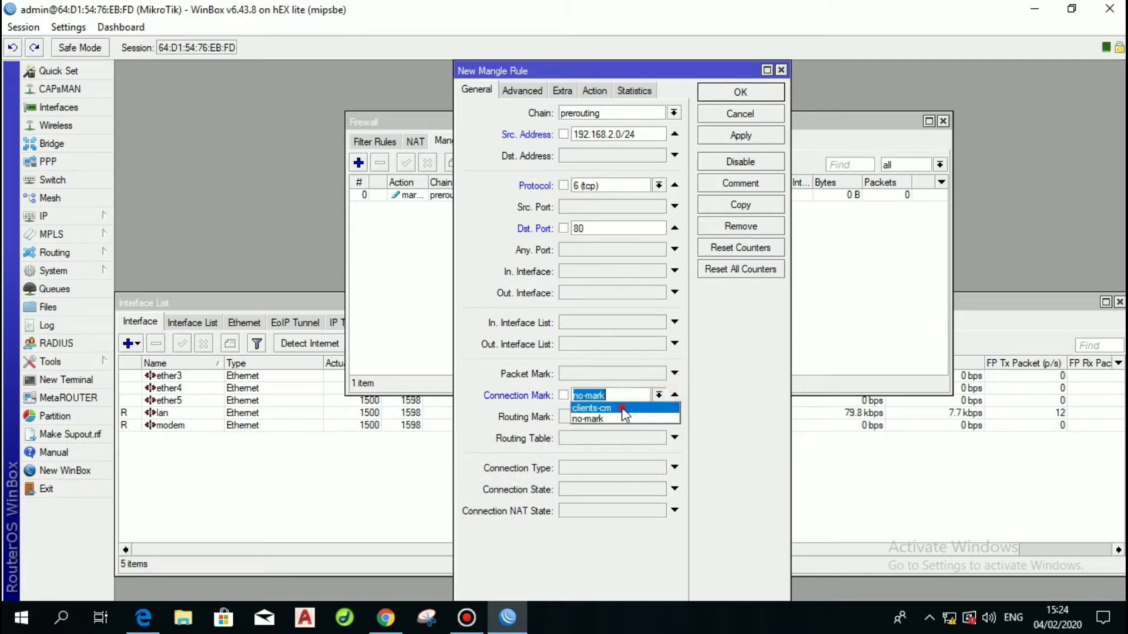
click(623, 410)
Set its action to mark packet with new packet mark clients and apply it.
click(593, 90)
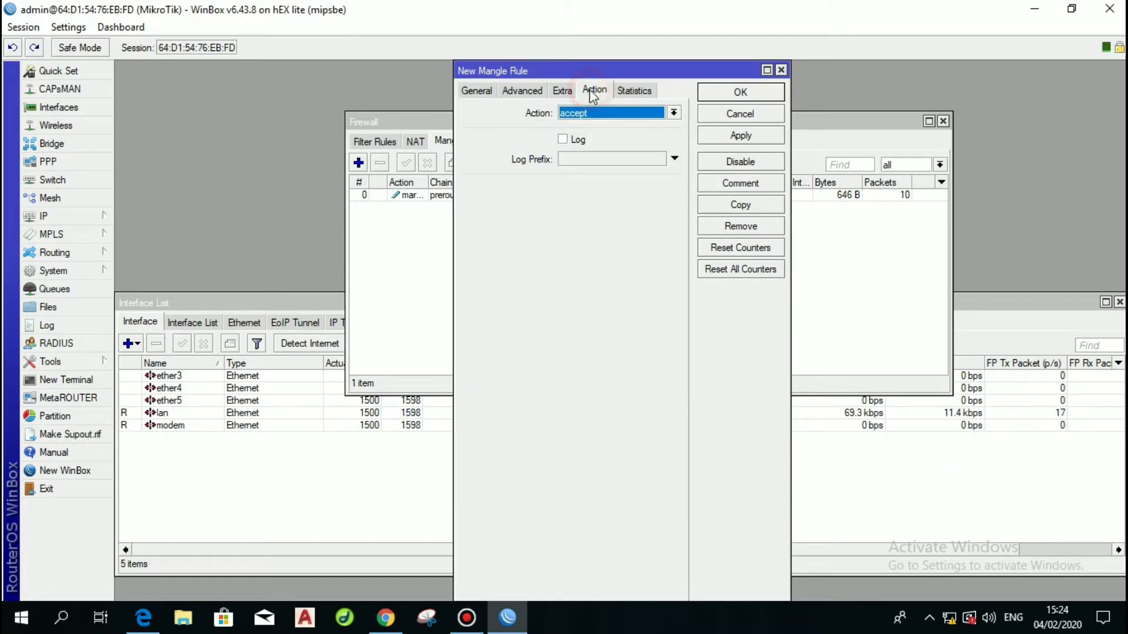
click(636, 111)
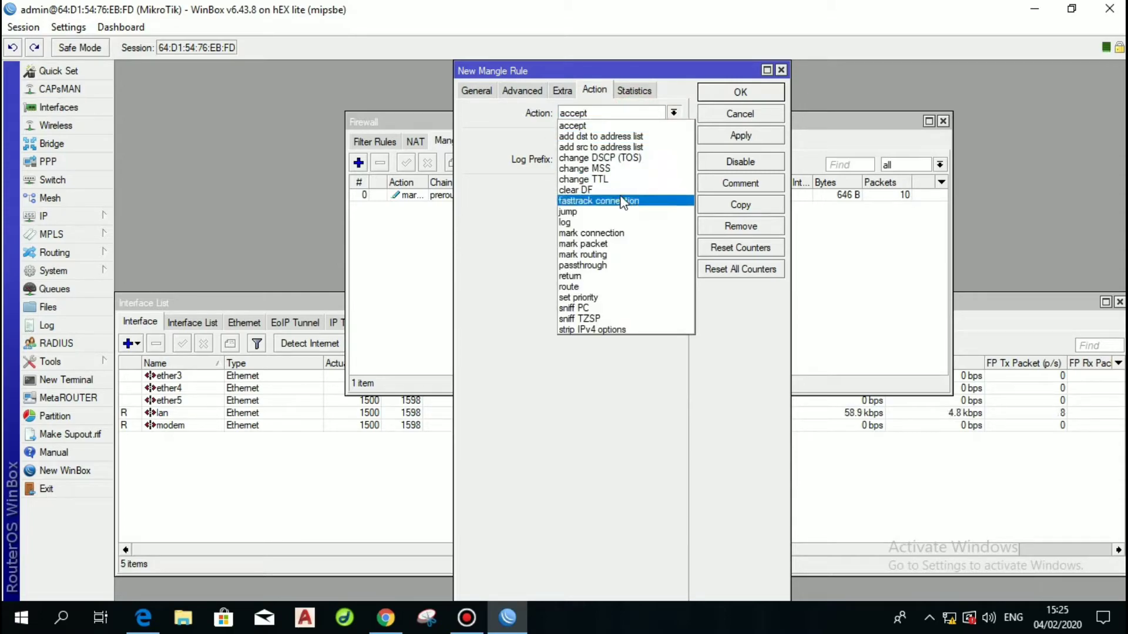
click(611, 244)
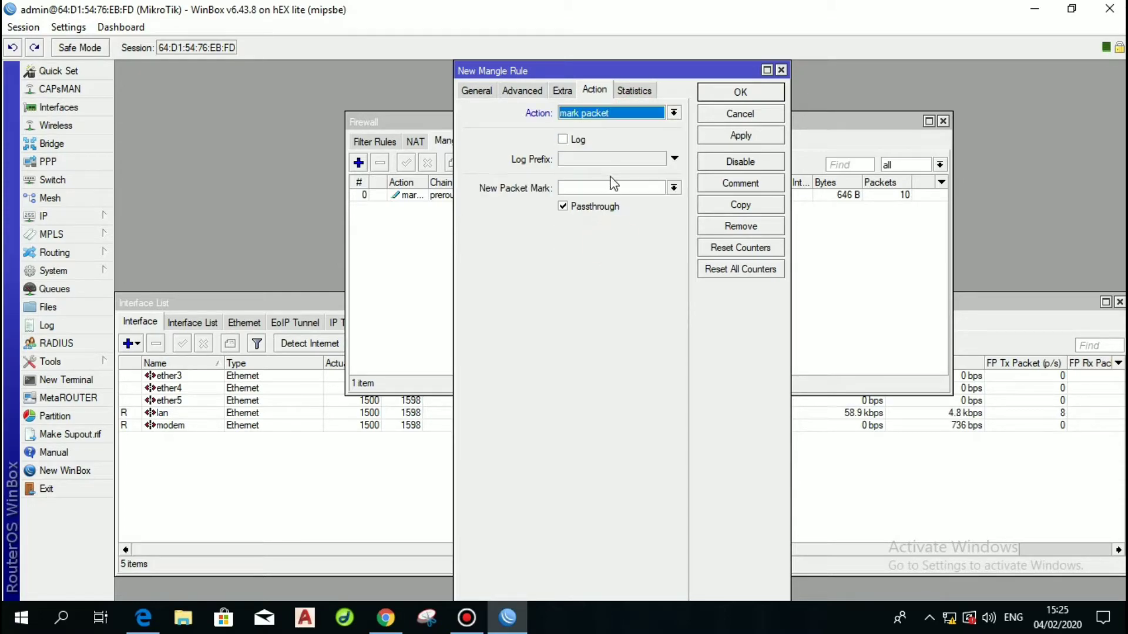
click(675, 188)
click(649, 188)
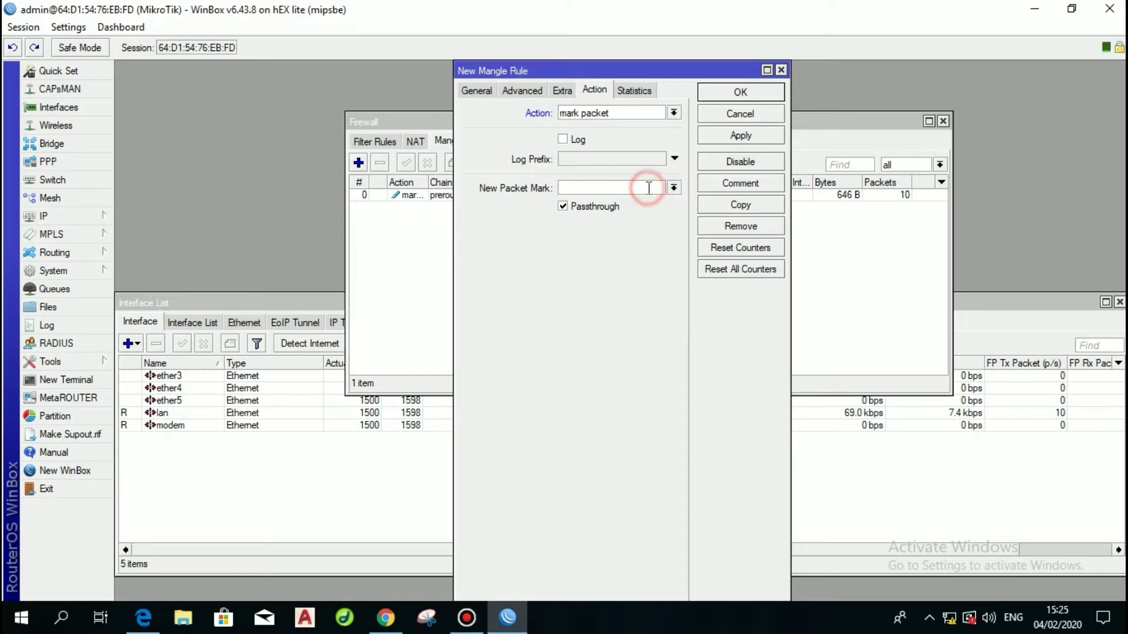
click(649, 188)
text(cli)
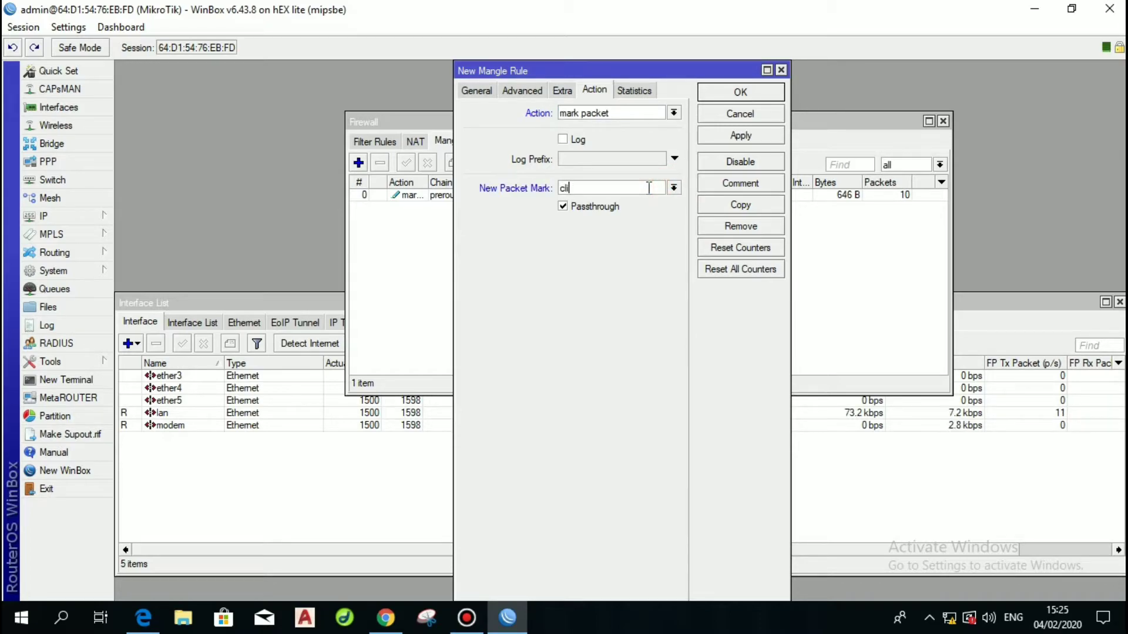
text(ents)
click(741, 136)
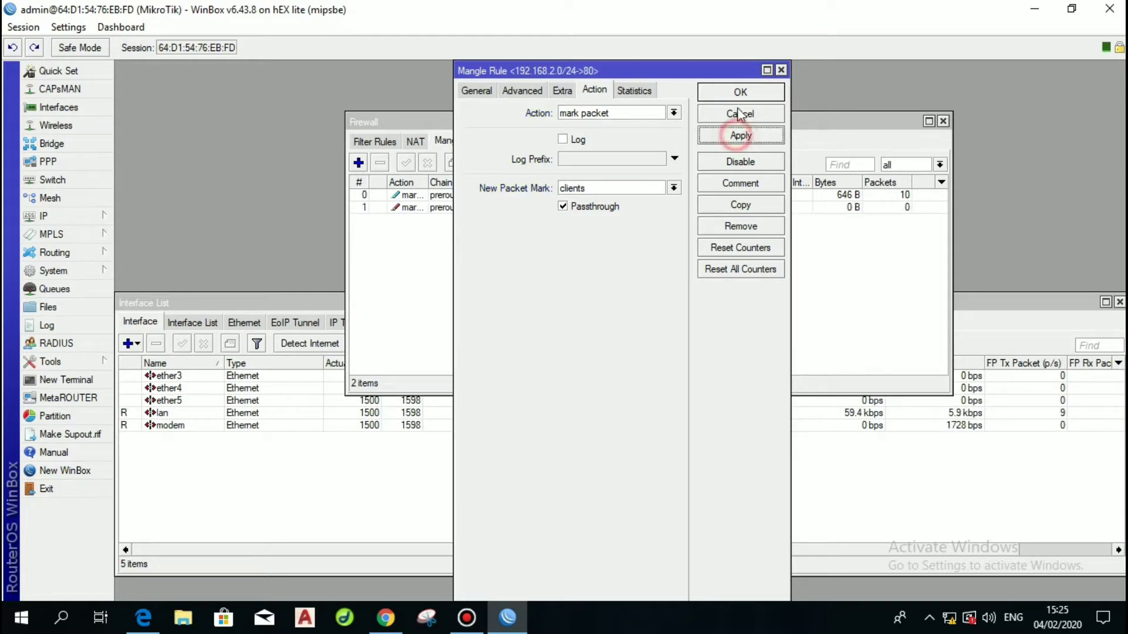
click(740, 93)
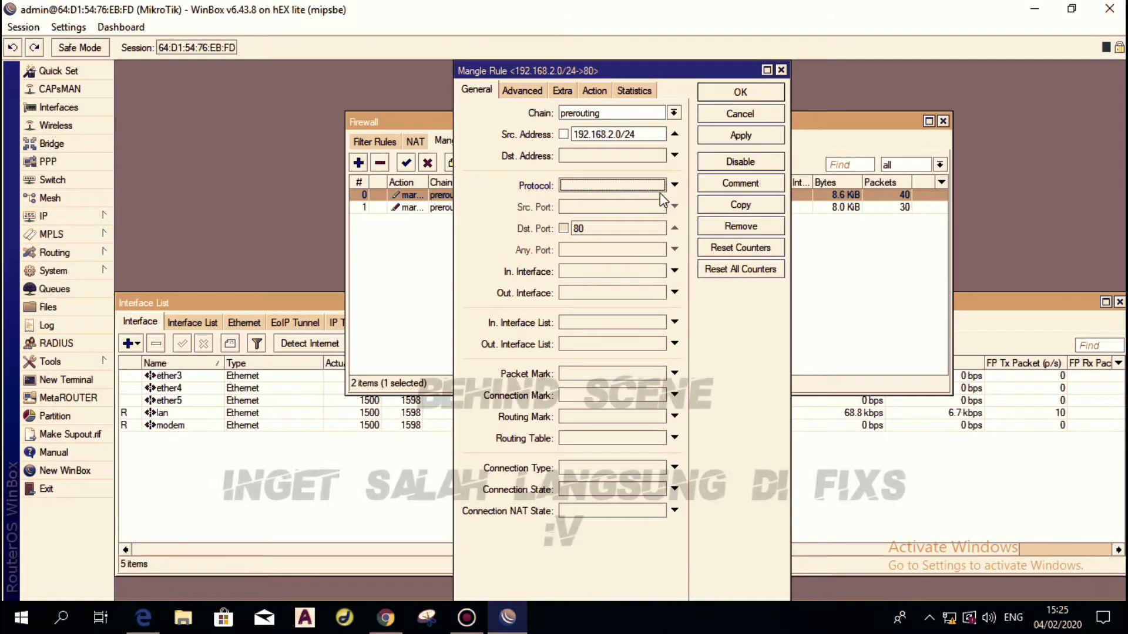
Clear the tcp protocol and port 80 conditions from both mangle rules.
click(661, 184)
click(660, 184)
click(674, 185)
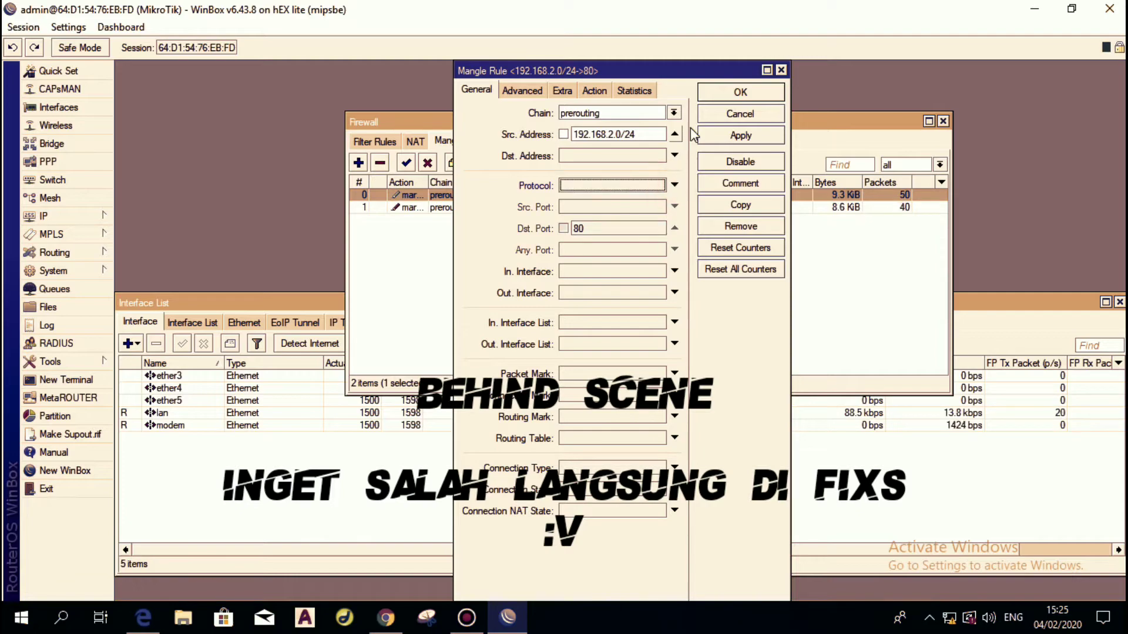
click(735, 94)
click(518, 208)
double_click(518, 208)
click(675, 184)
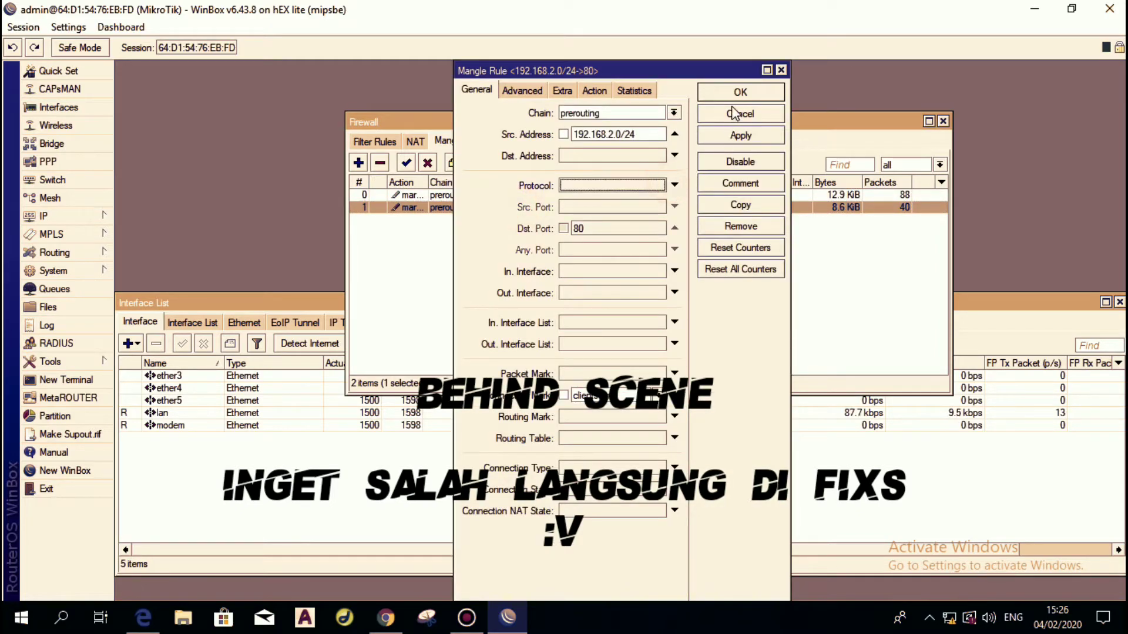
click(737, 94)
Reopen both mangle rules to verify their conditions and action settings.
double_click(426, 195)
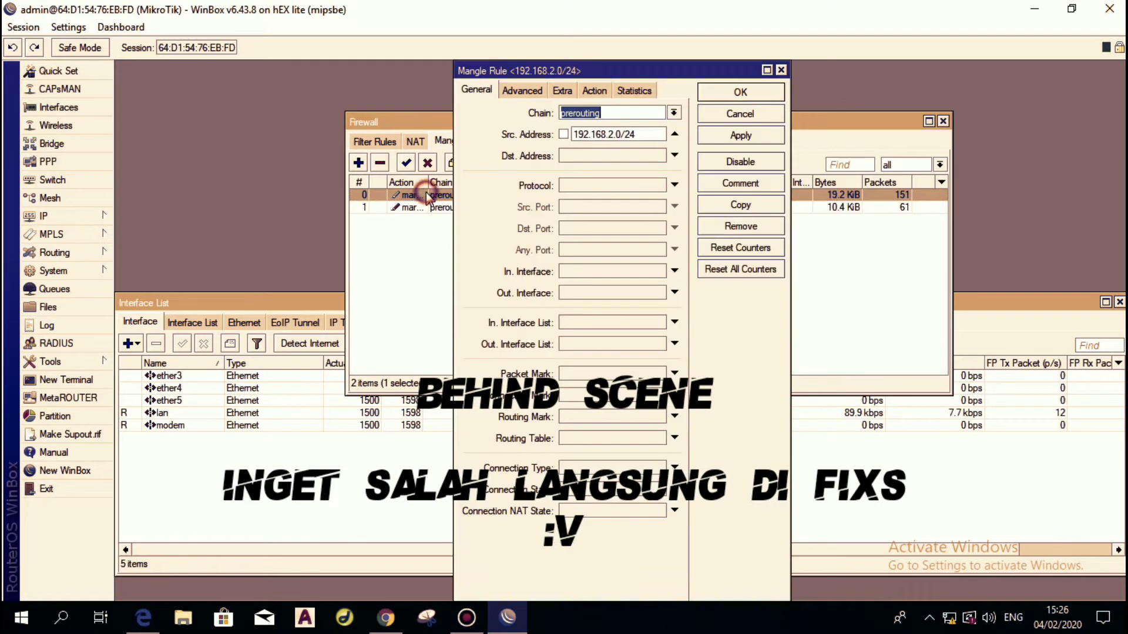
click(758, 98)
double_click(411, 206)
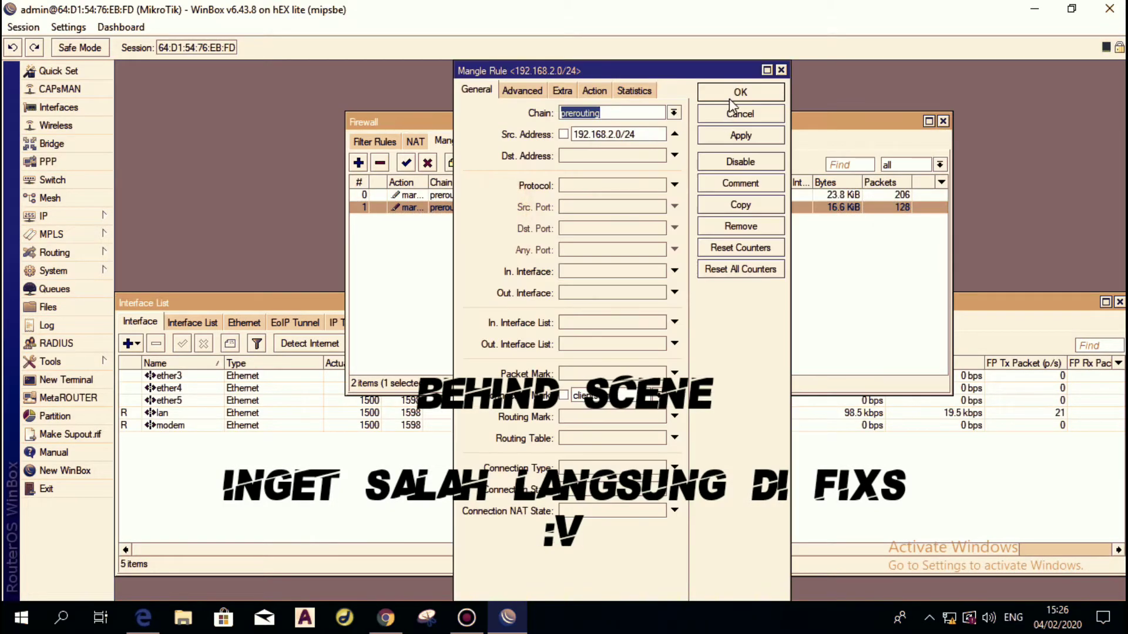
click(594, 90)
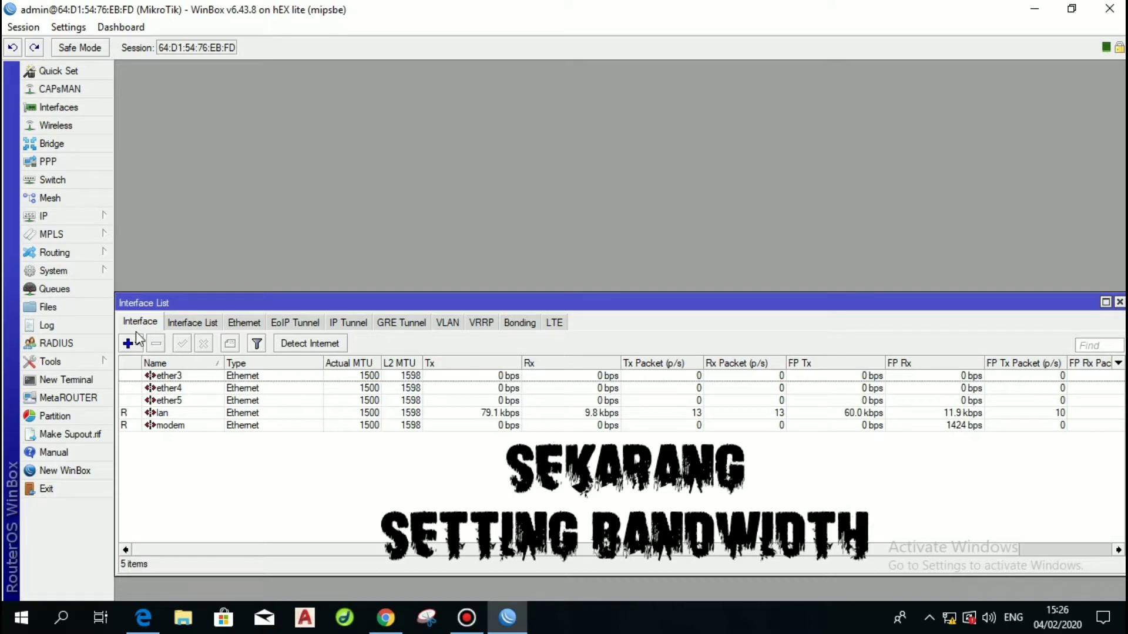
Add a Queue Tree entry named clients-download with parent lan.
click(42, 295)
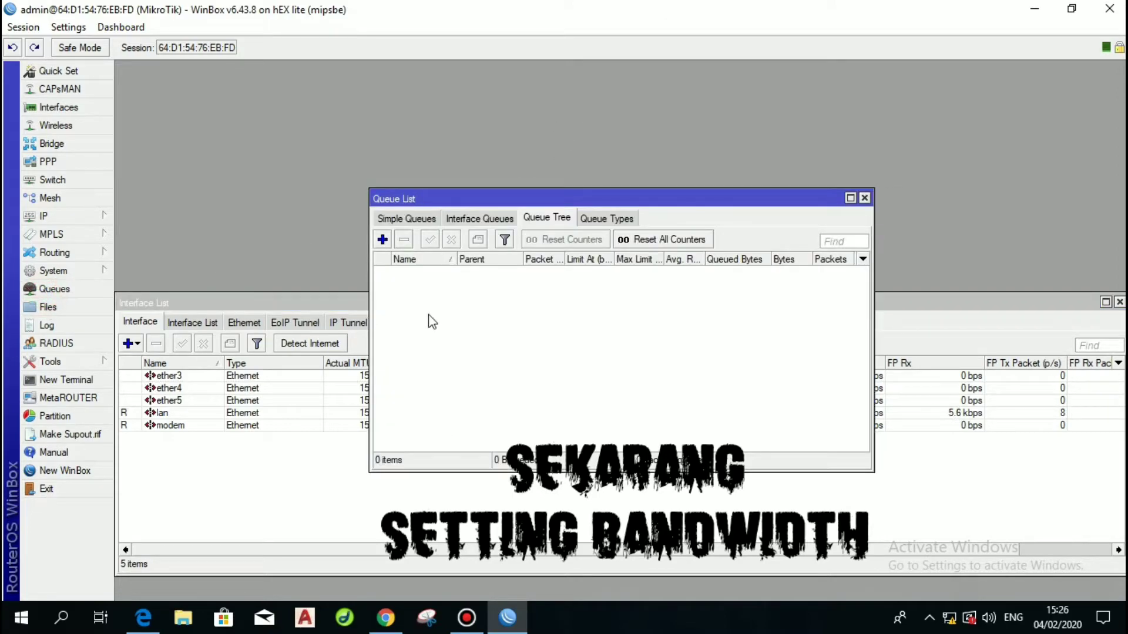
click(543, 218)
click(381, 240)
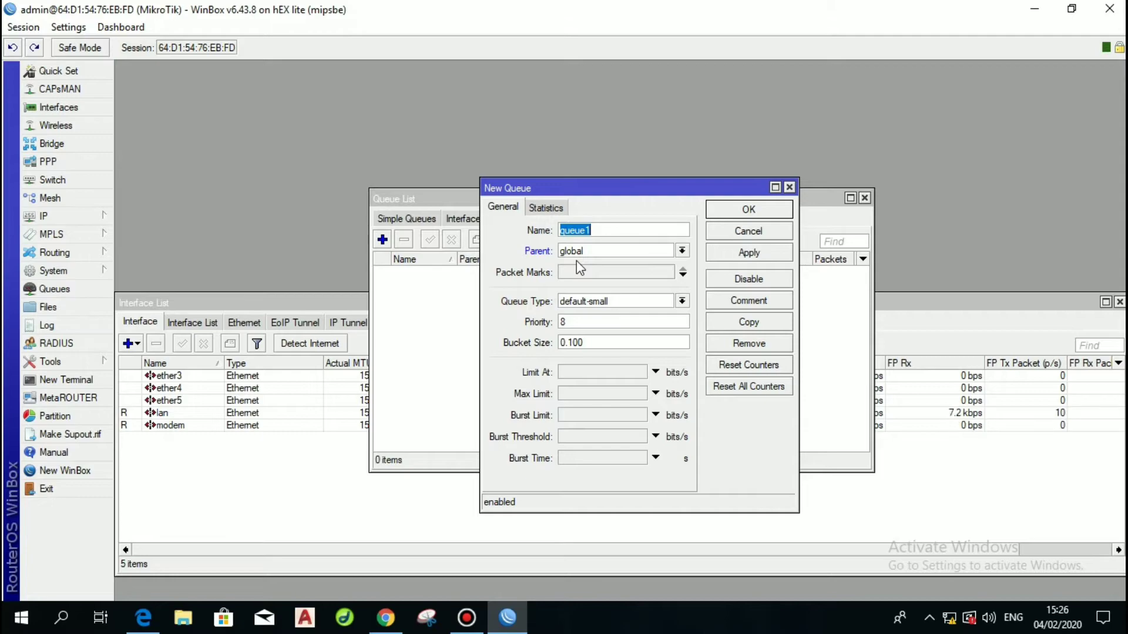
text(client: )
text(download)
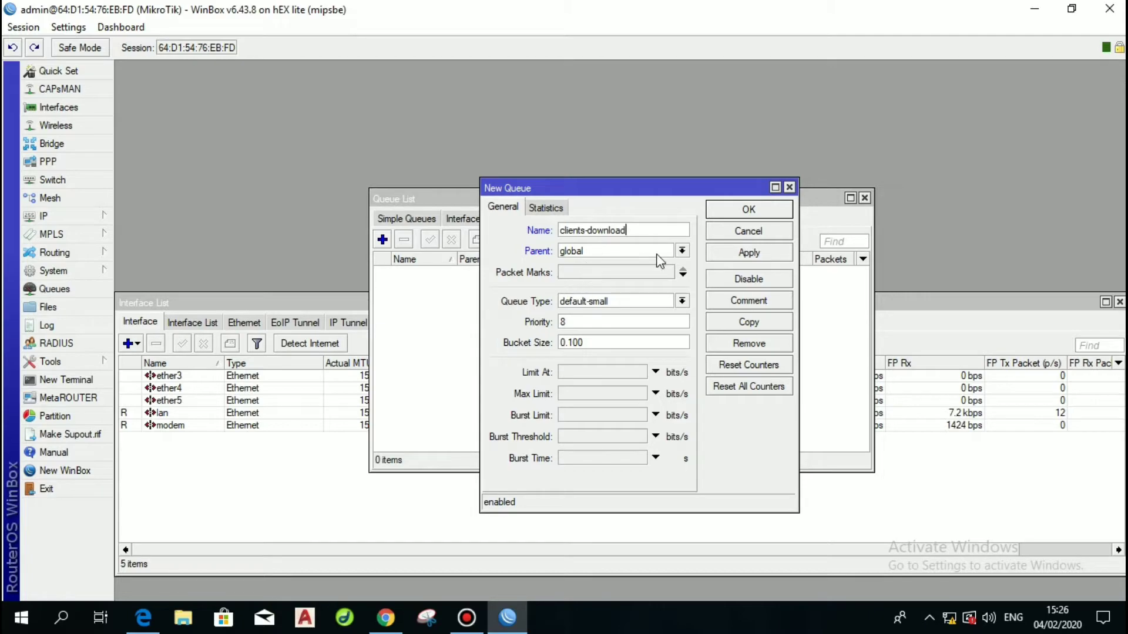
click(682, 251)
click(617, 298)
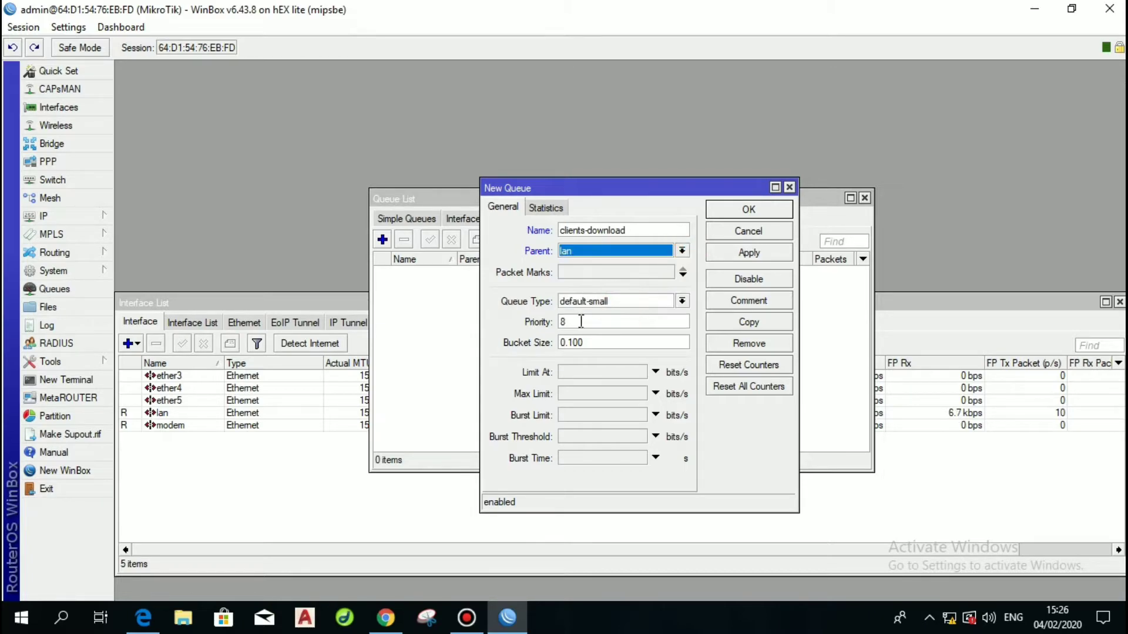
Give it packet mark clients, limit-at 49152 and max limit 51200, then apply.
click(683, 274)
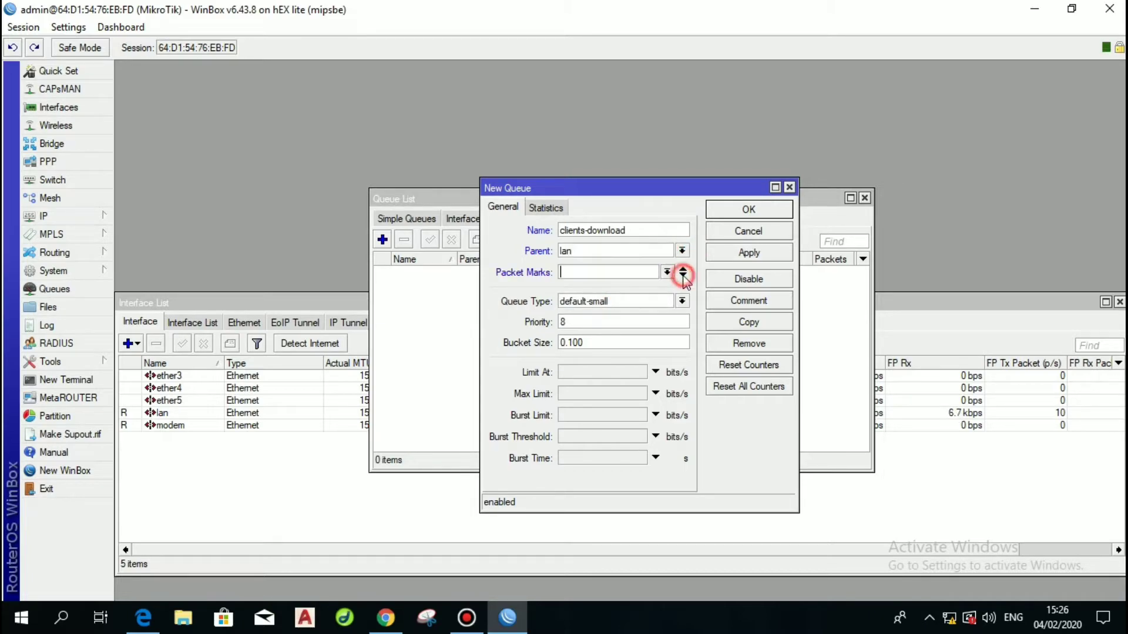
click(667, 272)
click(622, 296)
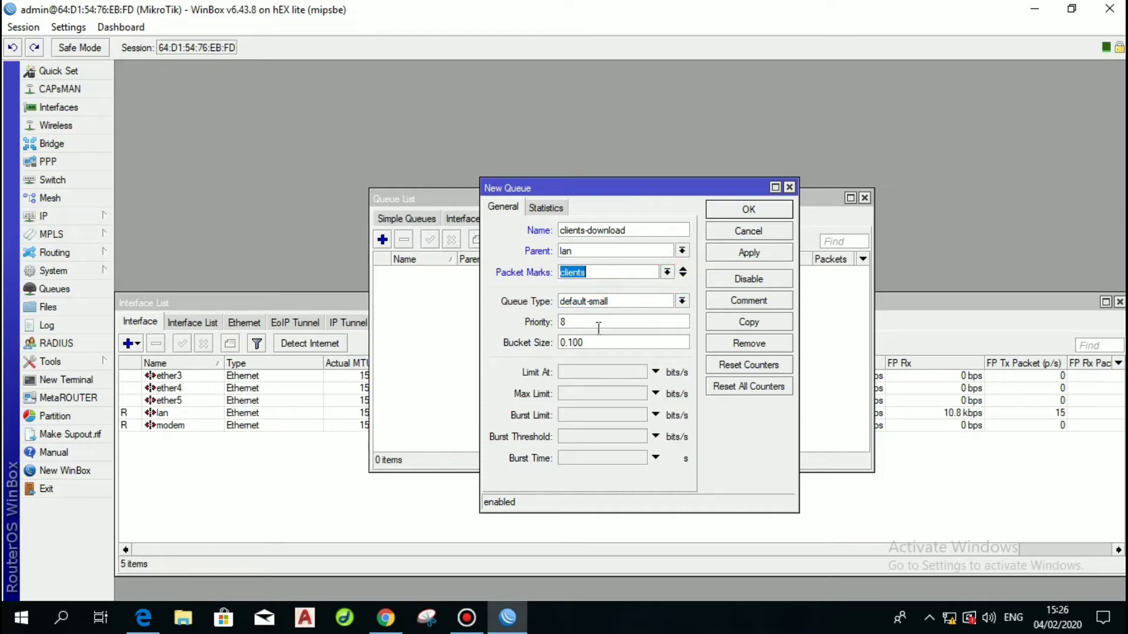
click(656, 372)
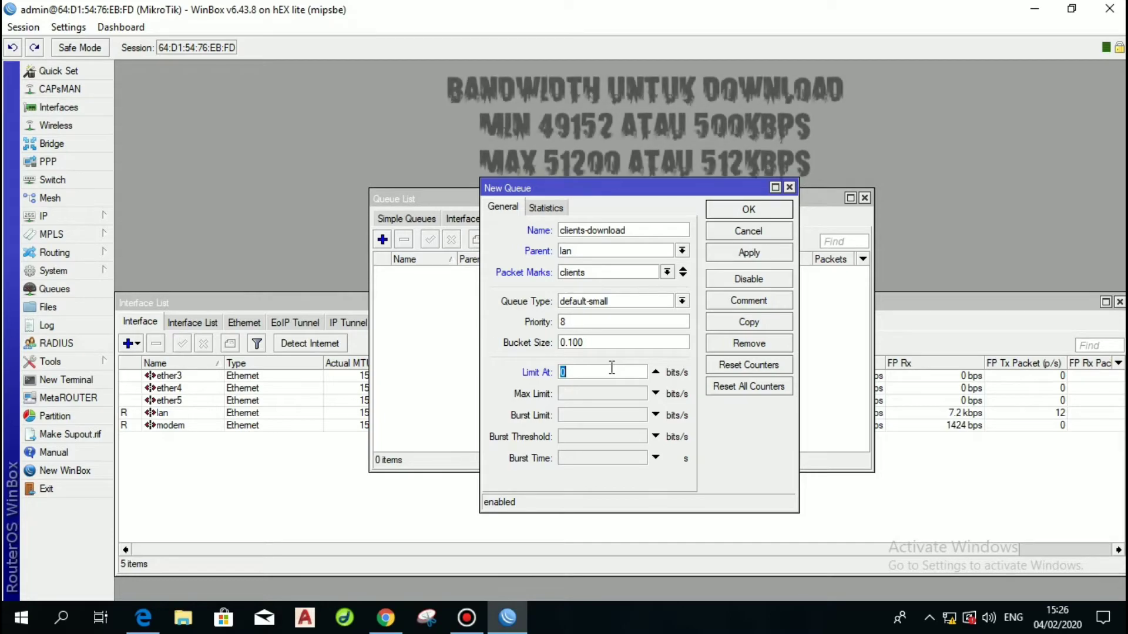
text(49152)
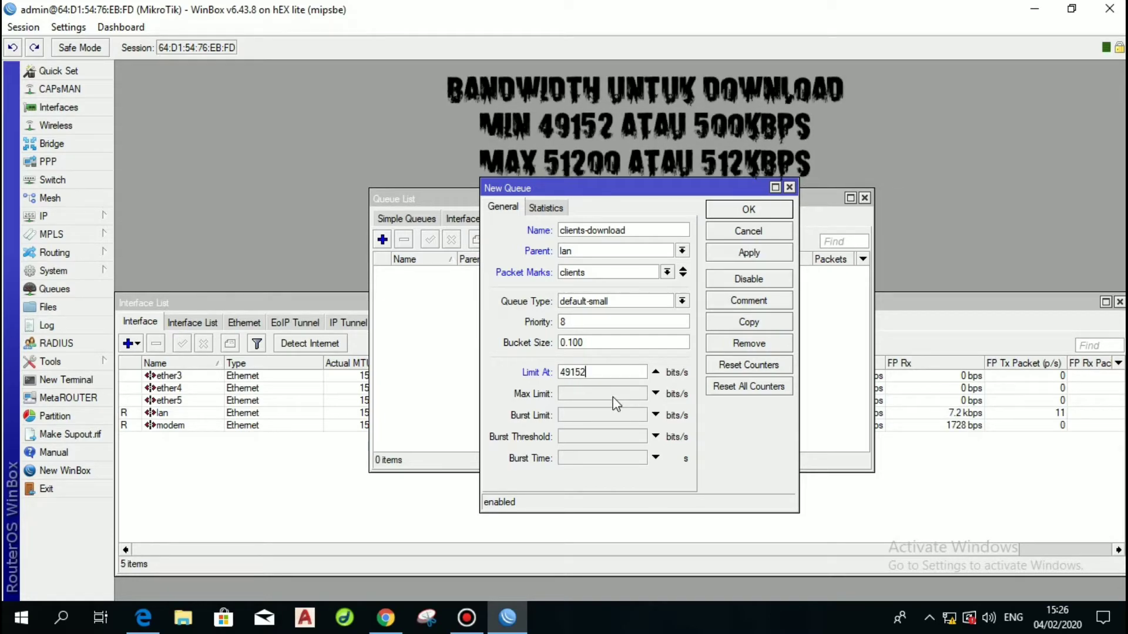
click(613, 399)
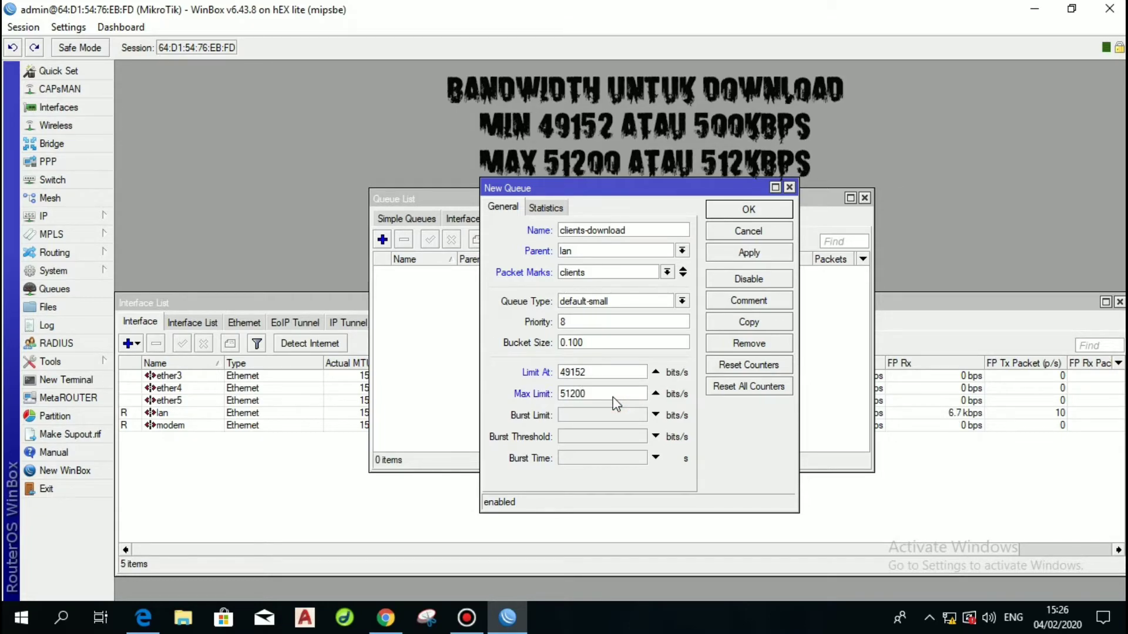
click(750, 254)
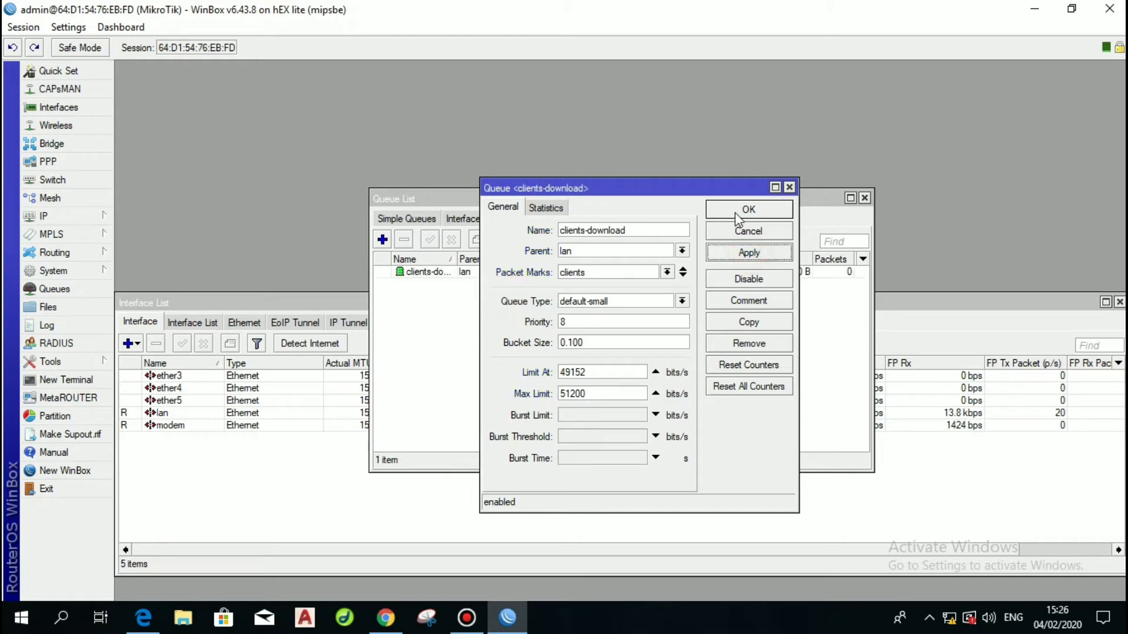
Create a new tree queue named client-upload with limit-at 20480.
click(736, 209)
click(382, 239)
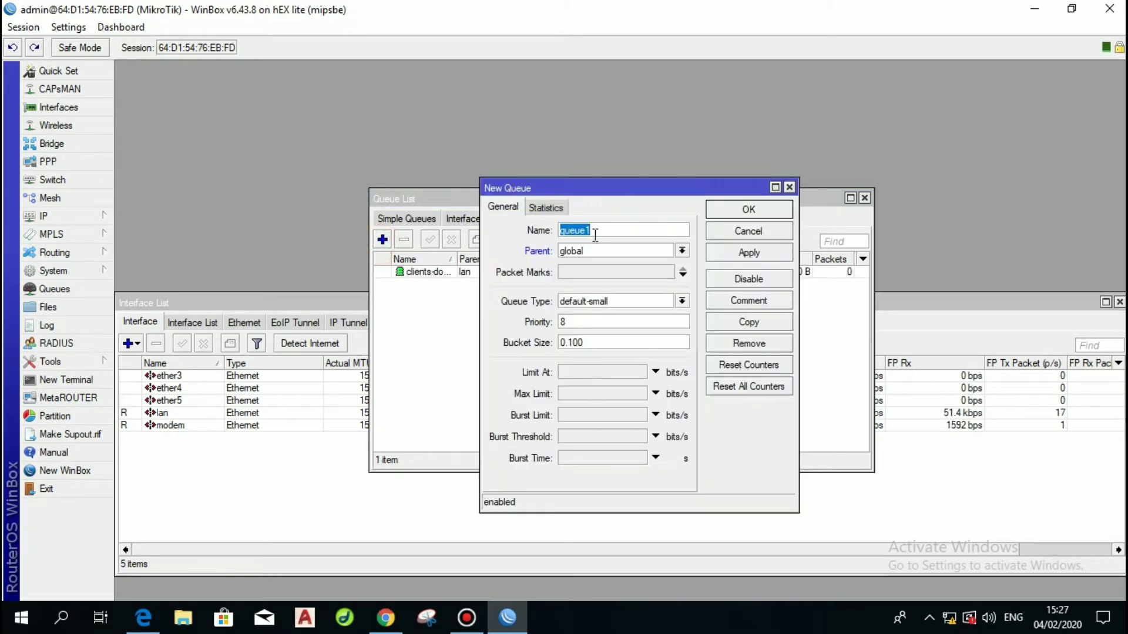
text(client-upla)
click(595, 376)
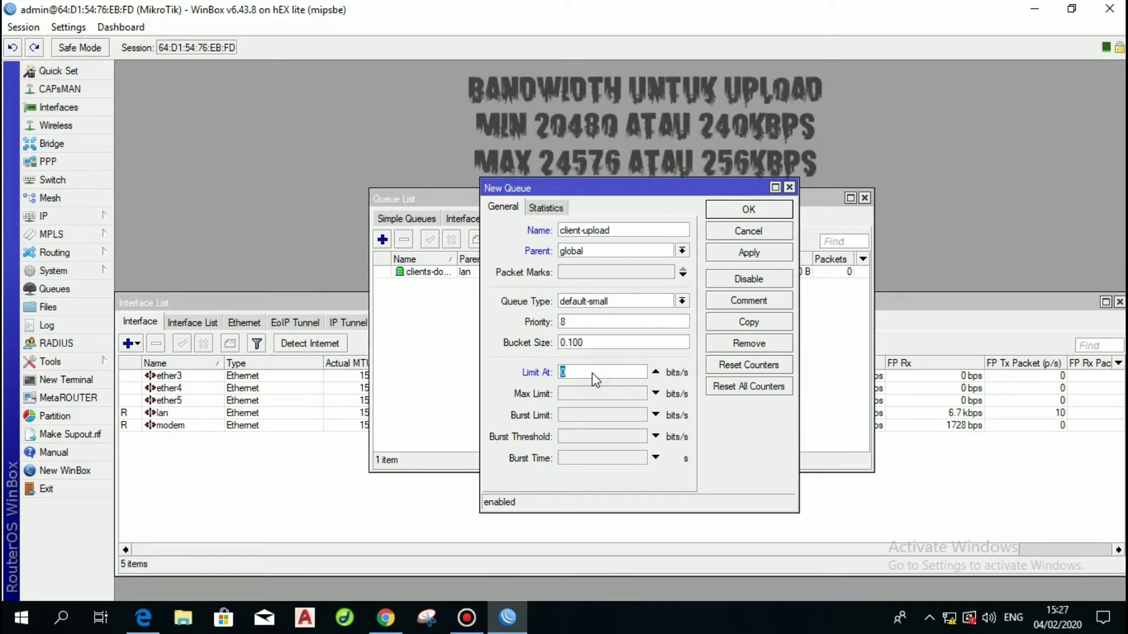
text(49)
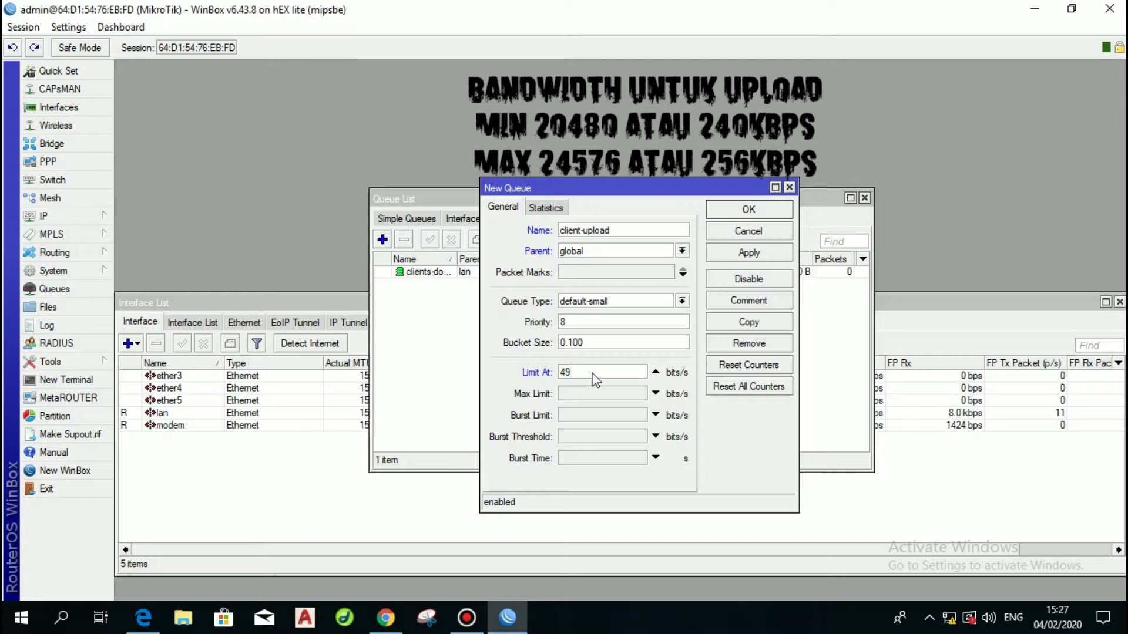
key(BackSpace)
key(BackSpace)
text(20)
Set the client-upload max limit to 24576 and save the queue.
click(593, 391)
text(51)
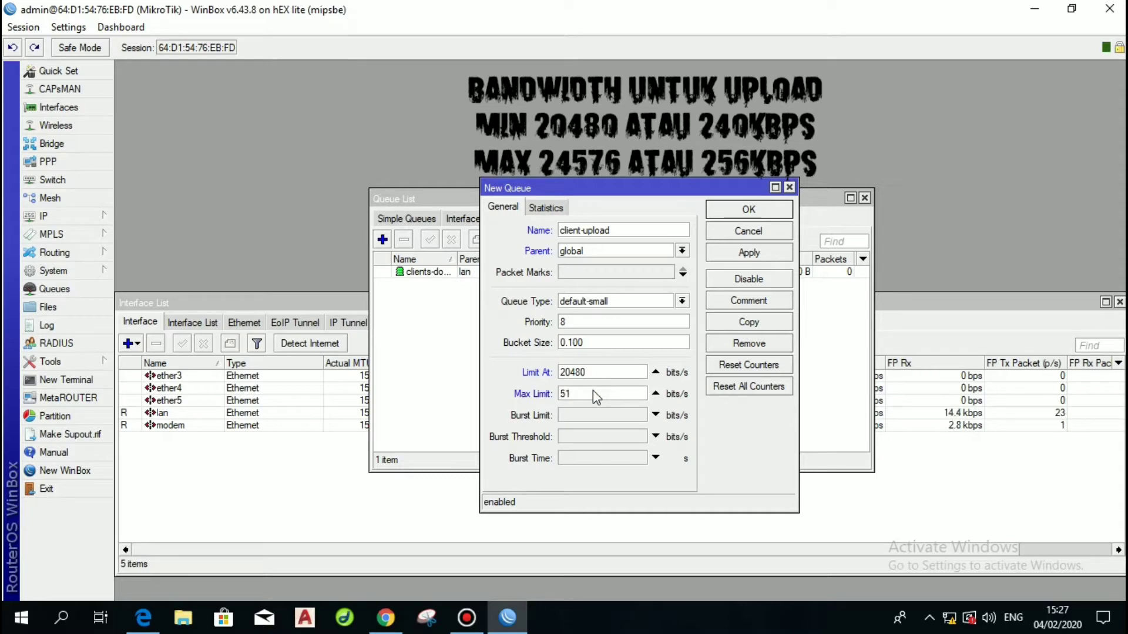
text(200)
key(BackSpace)
text(2)
text(0)
text(57)
text(6)
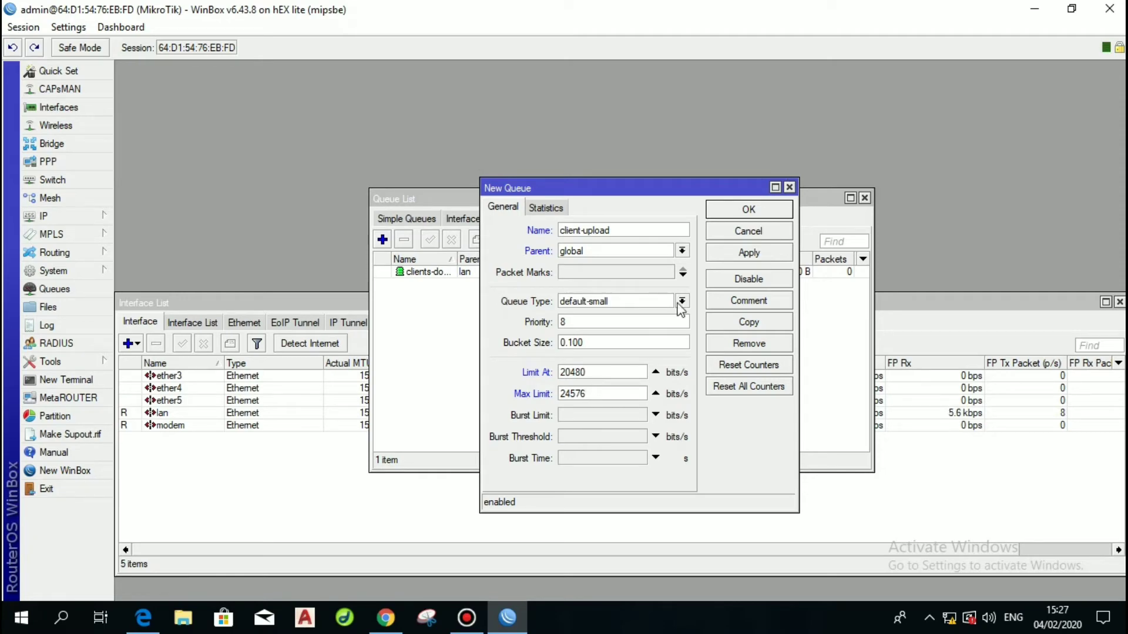
click(742, 258)
click(736, 210)
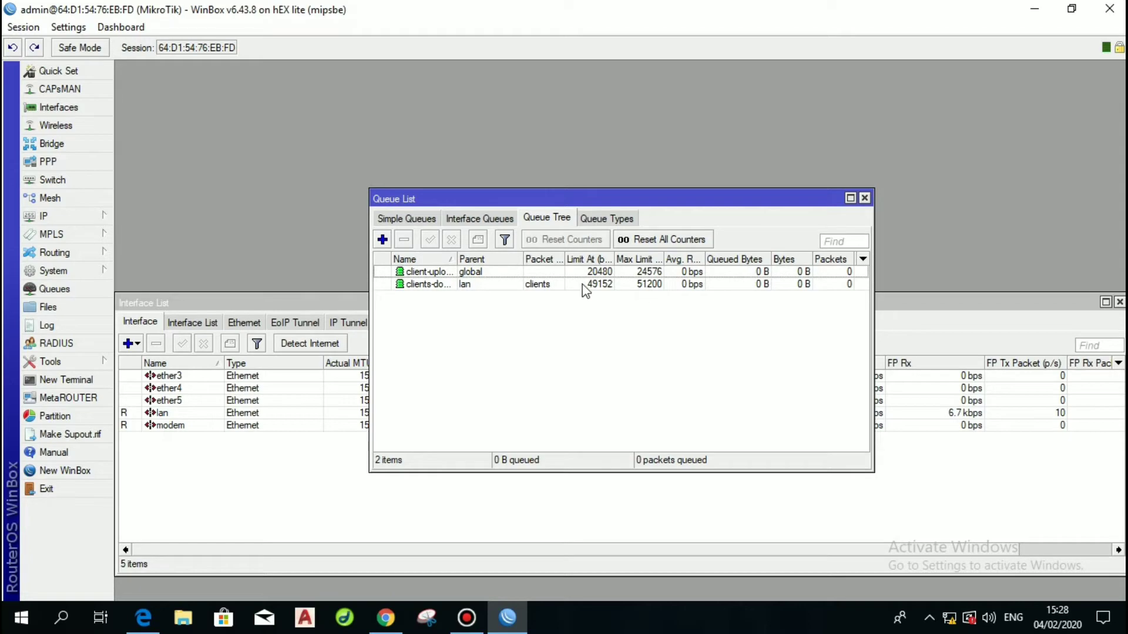
Reopen client-upload and assign it the clients packet mark.
double_click(548, 271)
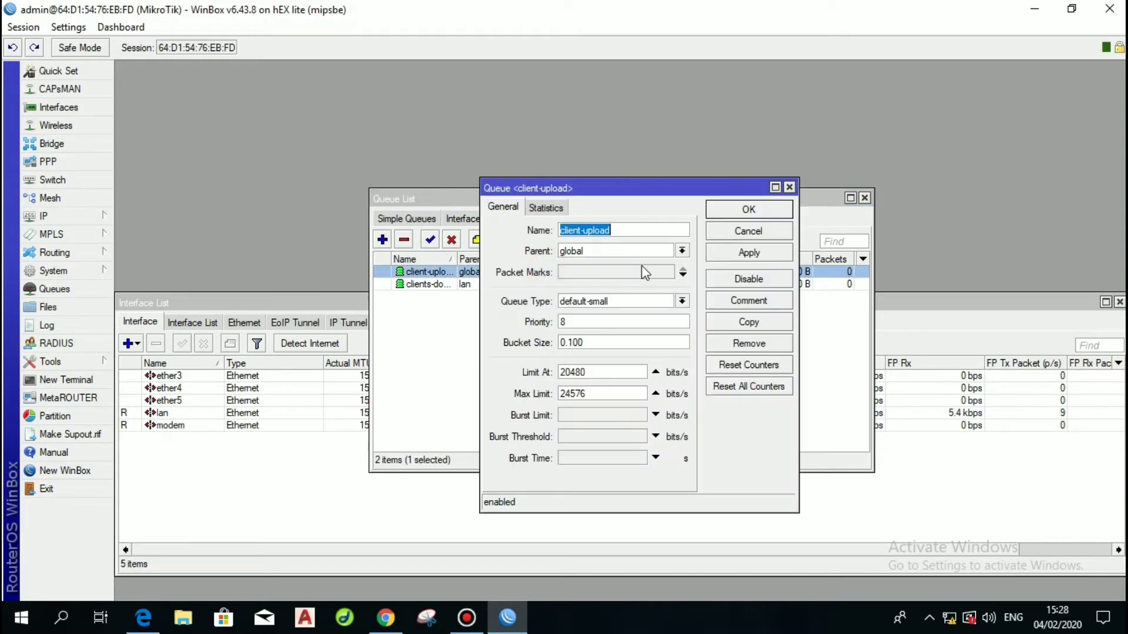
click(682, 301)
click(682, 302)
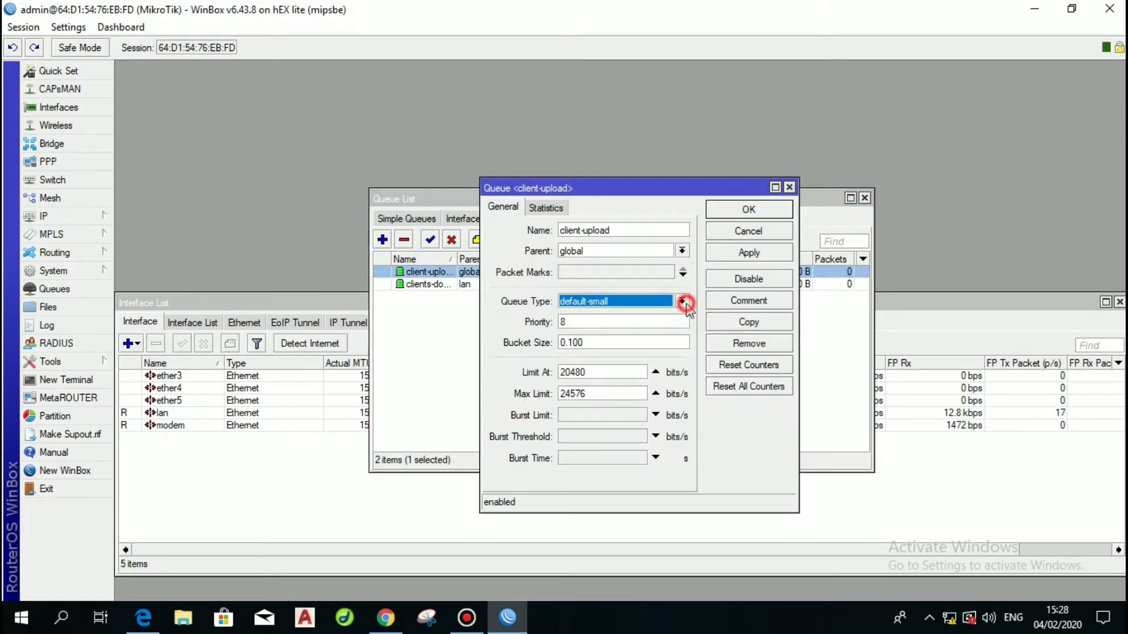
click(668, 274)
click(637, 296)
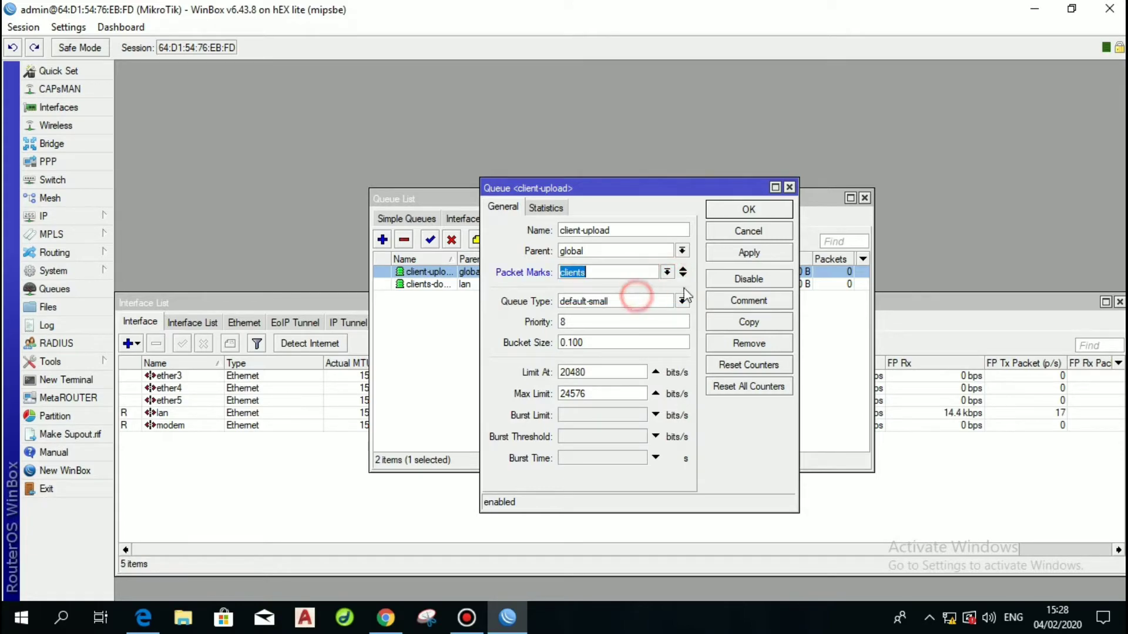
click(736, 253)
click(737, 218)
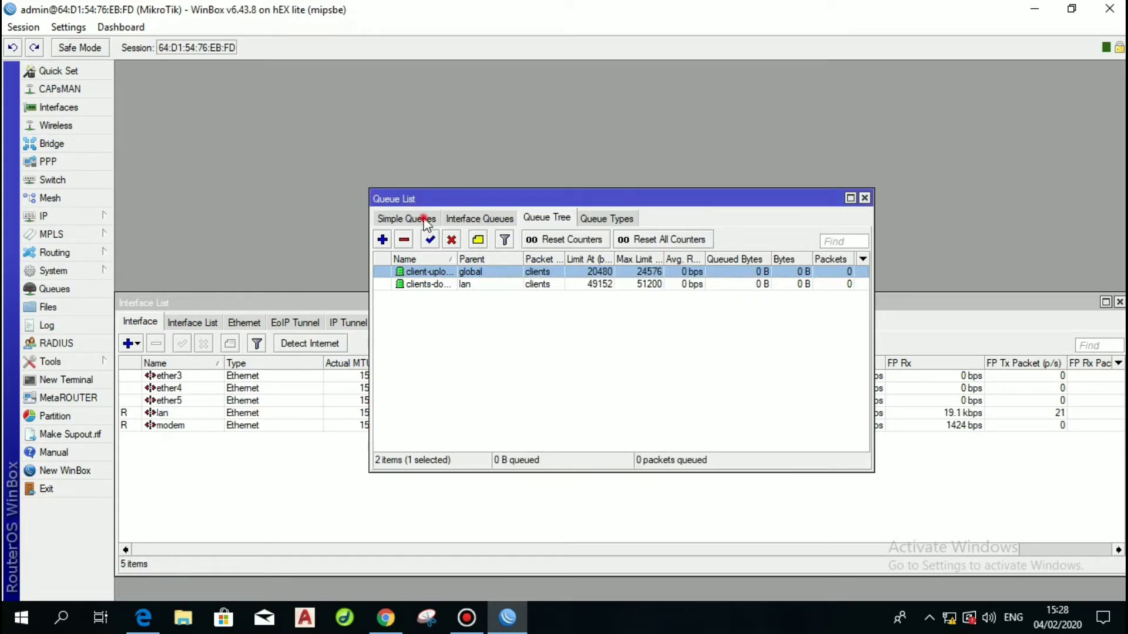
click(408, 218)
Delete the hs-hotspot simple queue and start a new one with packet mark clients.
click(440, 272)
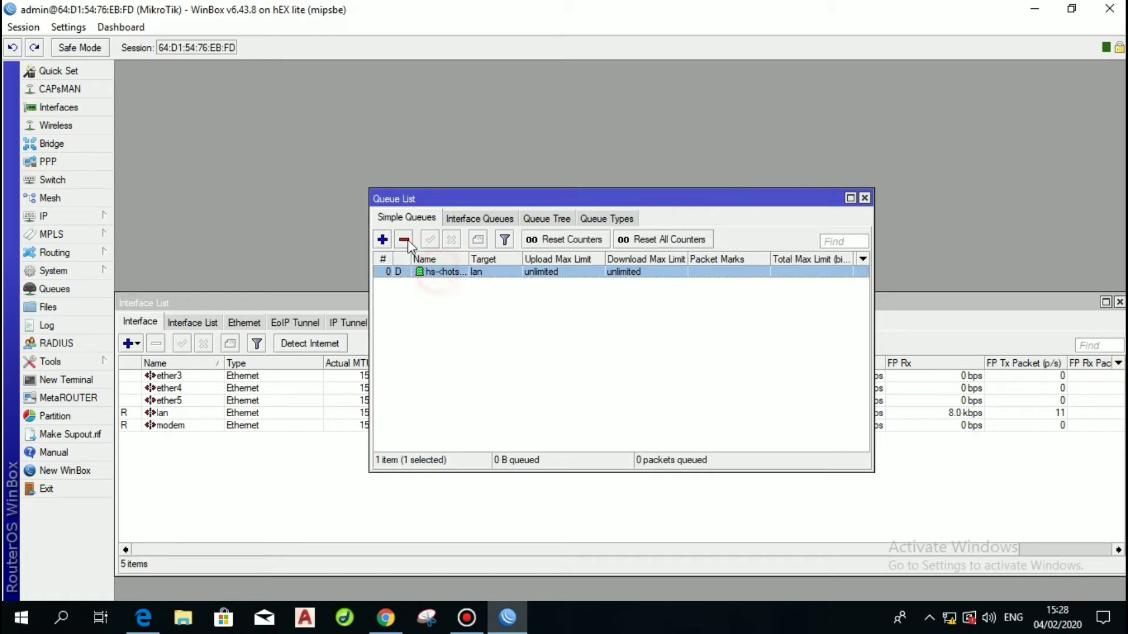
click(405, 240)
click(383, 240)
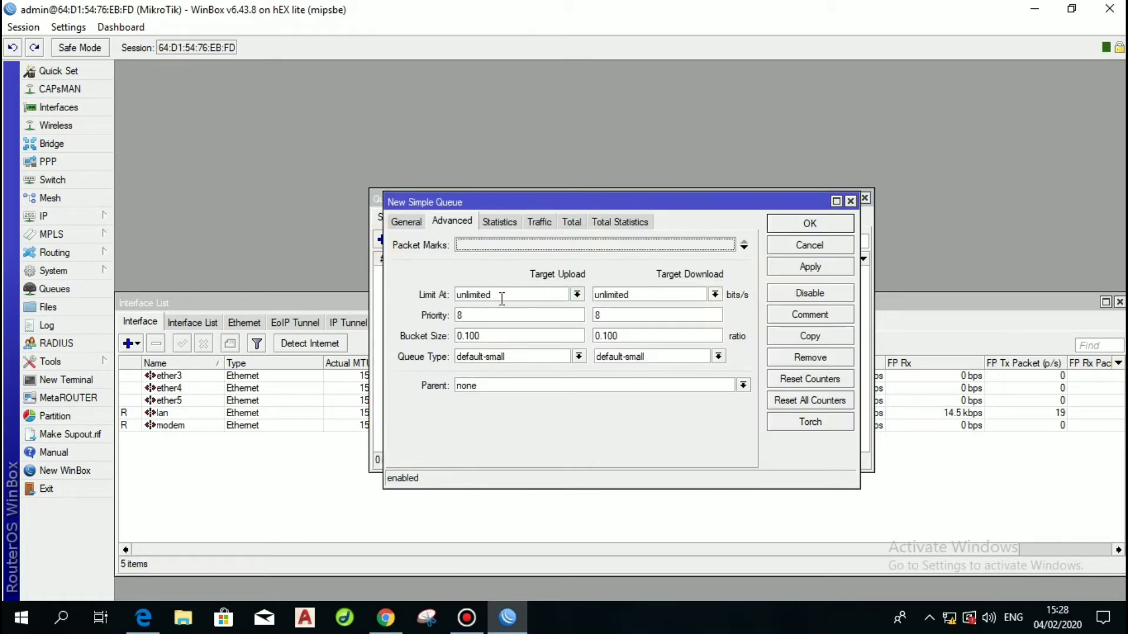
click(506, 245)
click(727, 244)
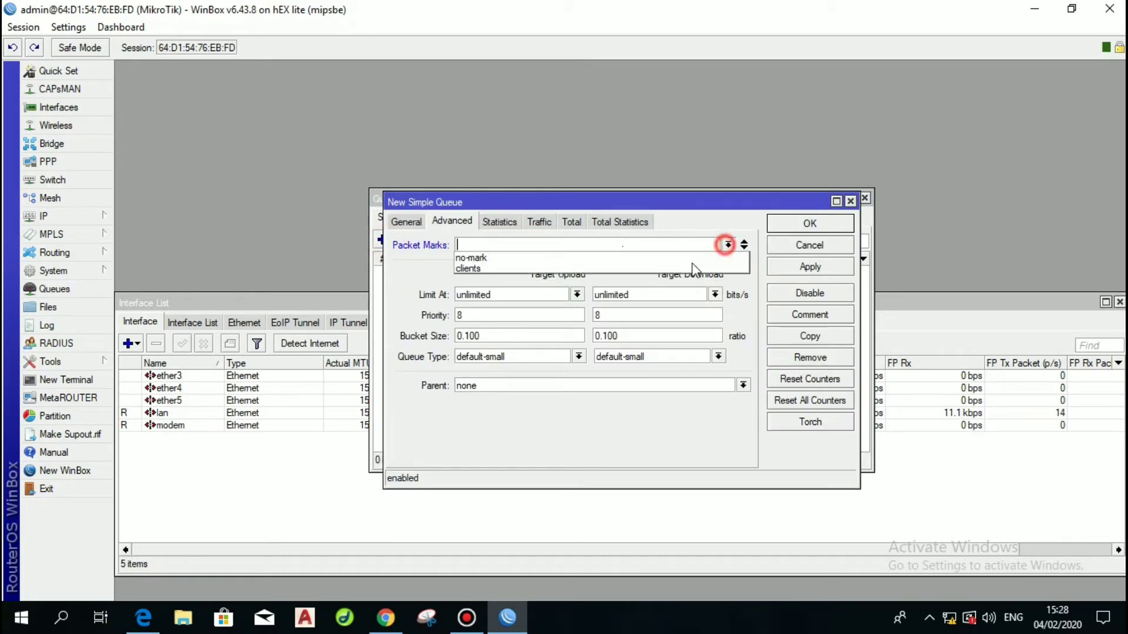
click(565, 269)
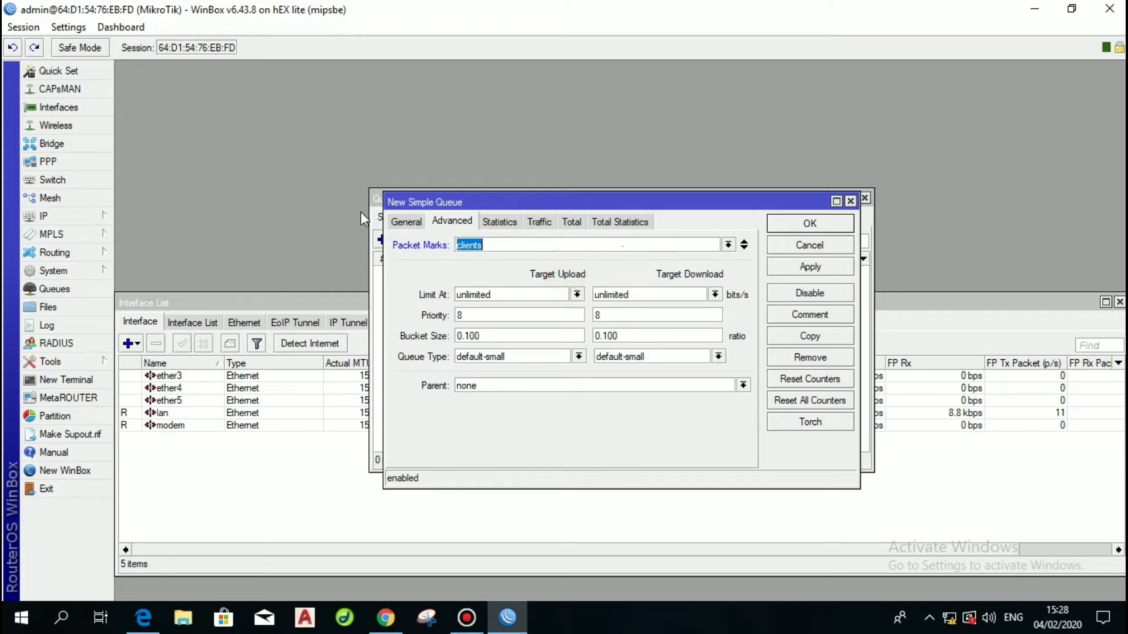
click(406, 222)
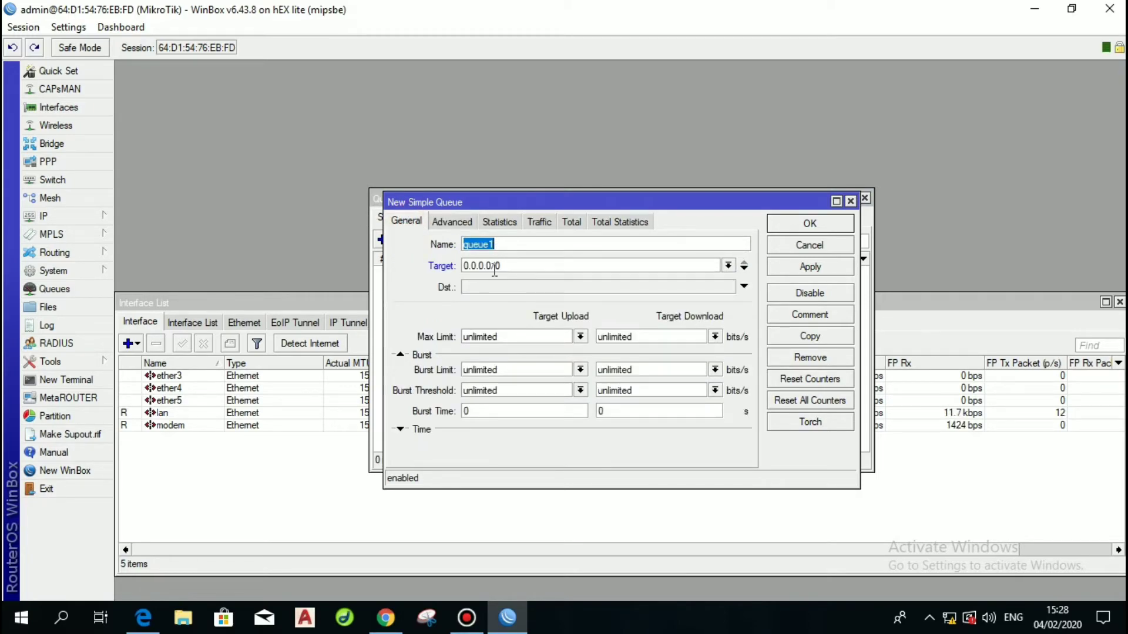
Set queue1's target to 192.168.2.0/24 with max limit 256k upload, 512k download, and save.
click(514, 265)
key(ctrl+a)
text(19)
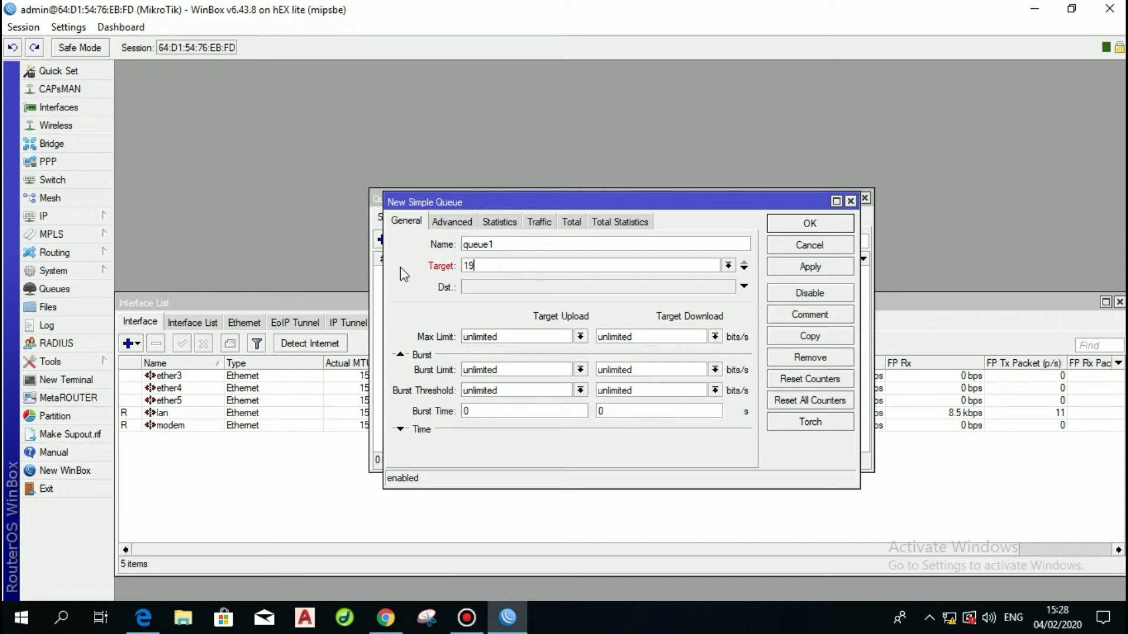
text(2.168.2.0/24)
click(581, 337)
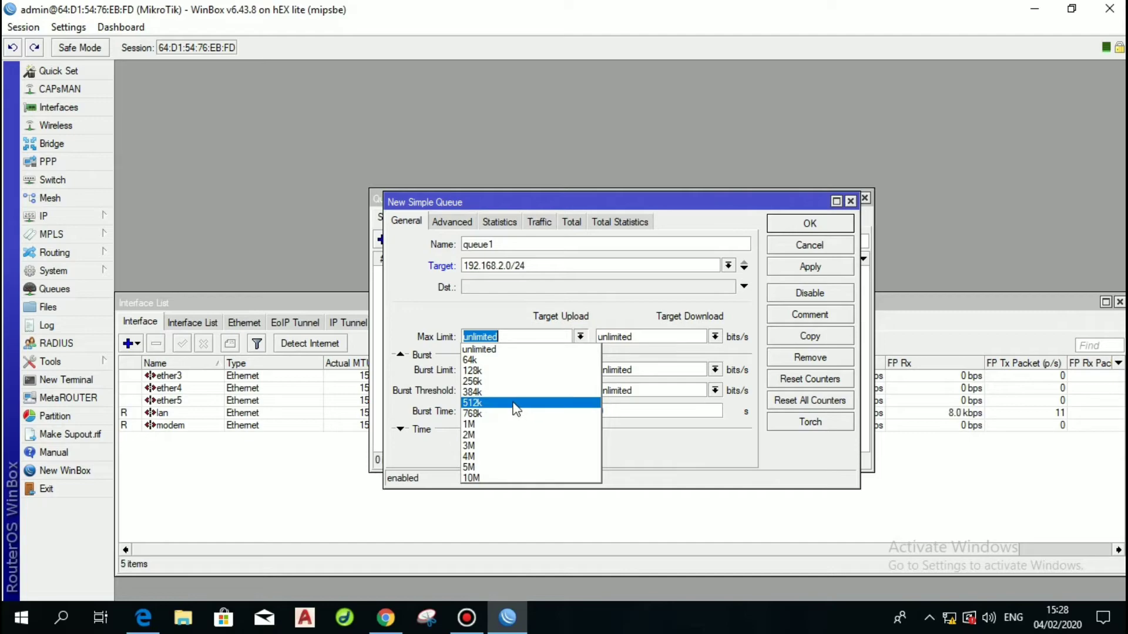
click(473, 381)
click(715, 336)
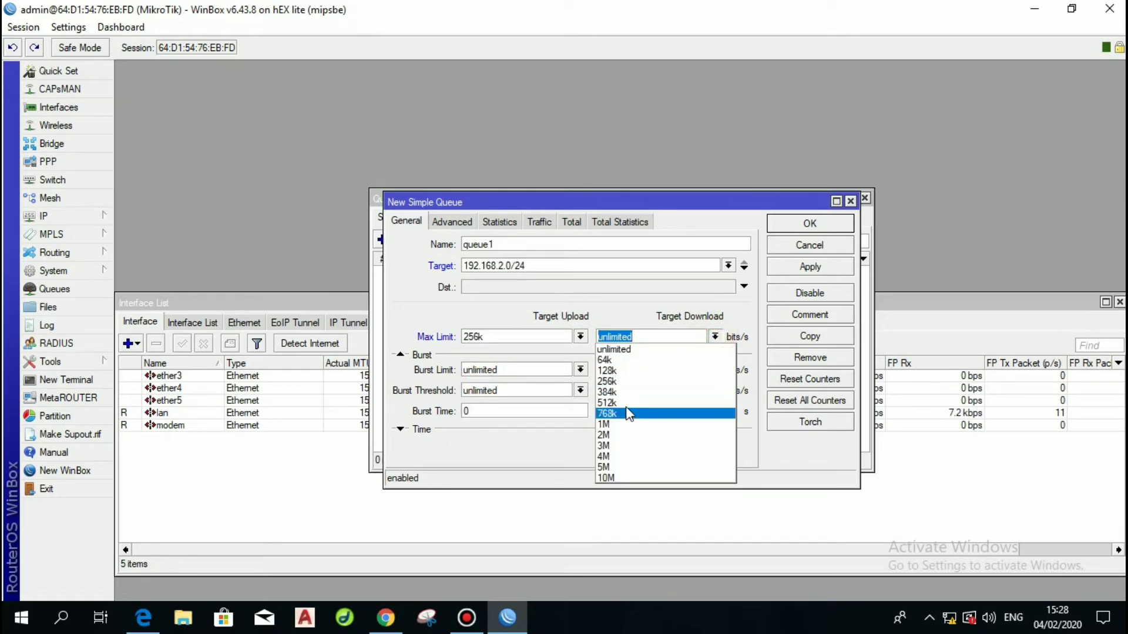
click(626, 403)
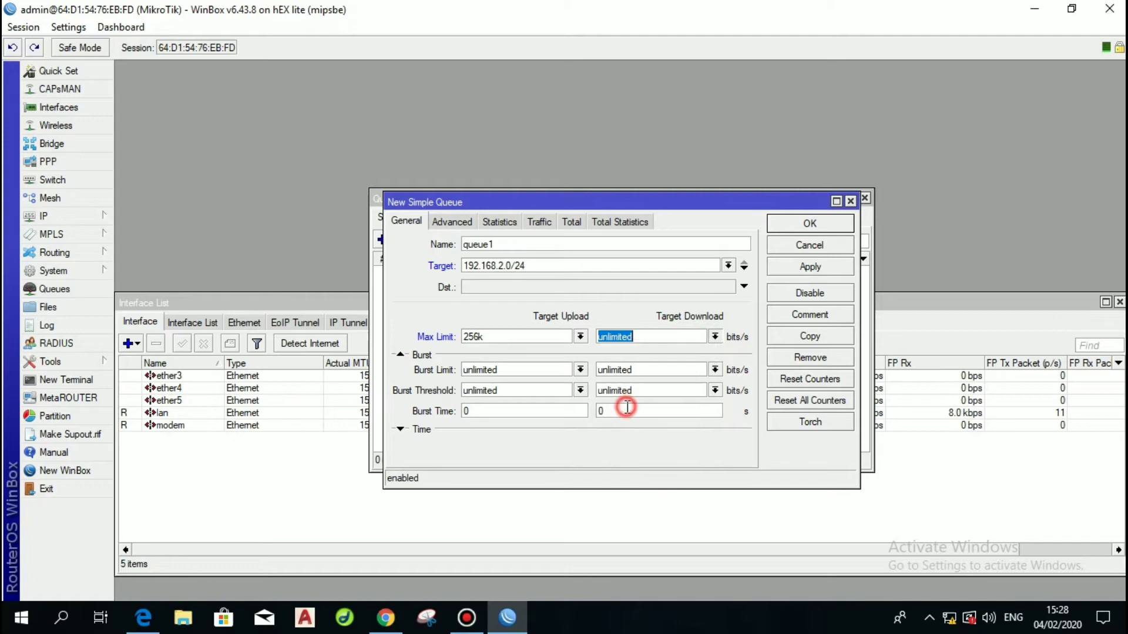
click(802, 268)
click(806, 226)
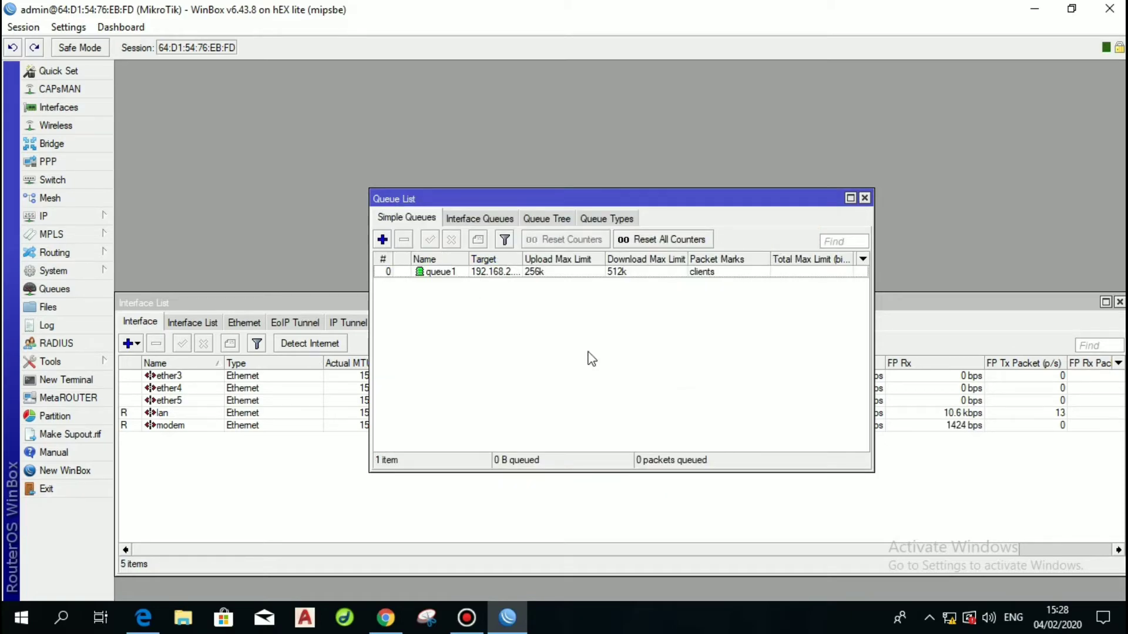
Close the Queue List and Interface List windows.
click(543, 220)
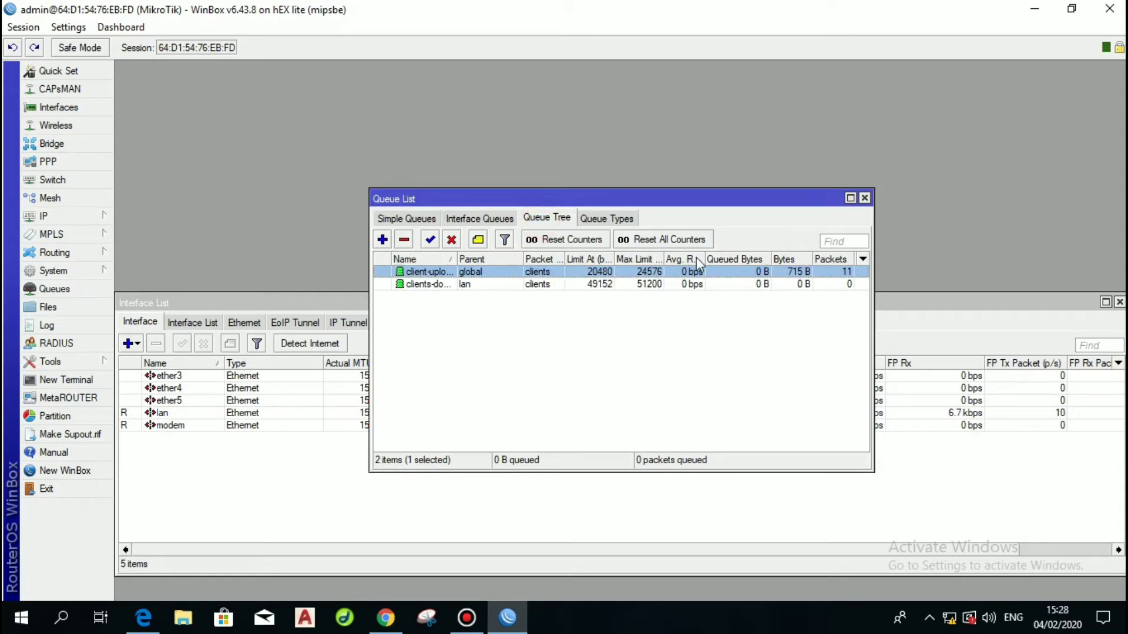
click(865, 198)
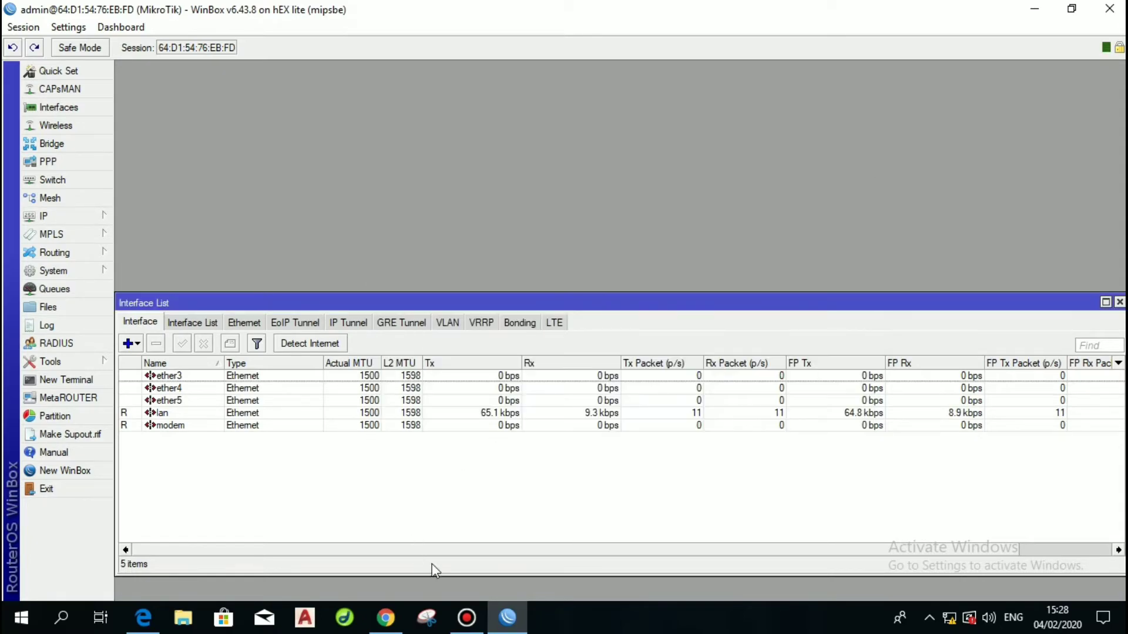
click(466, 617)
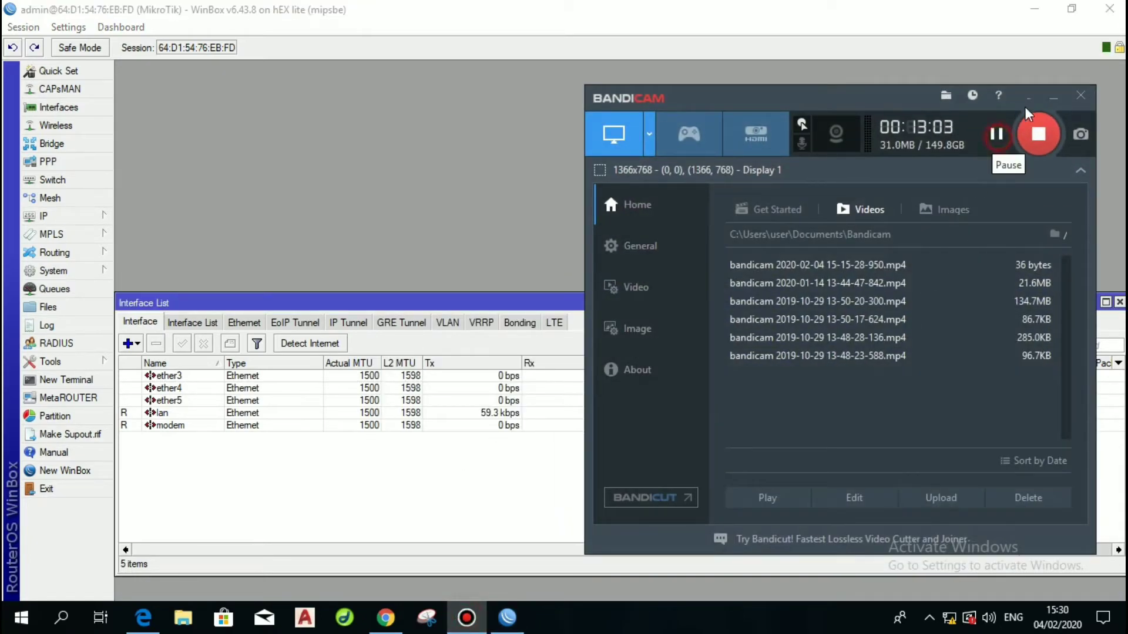
click(1053, 95)
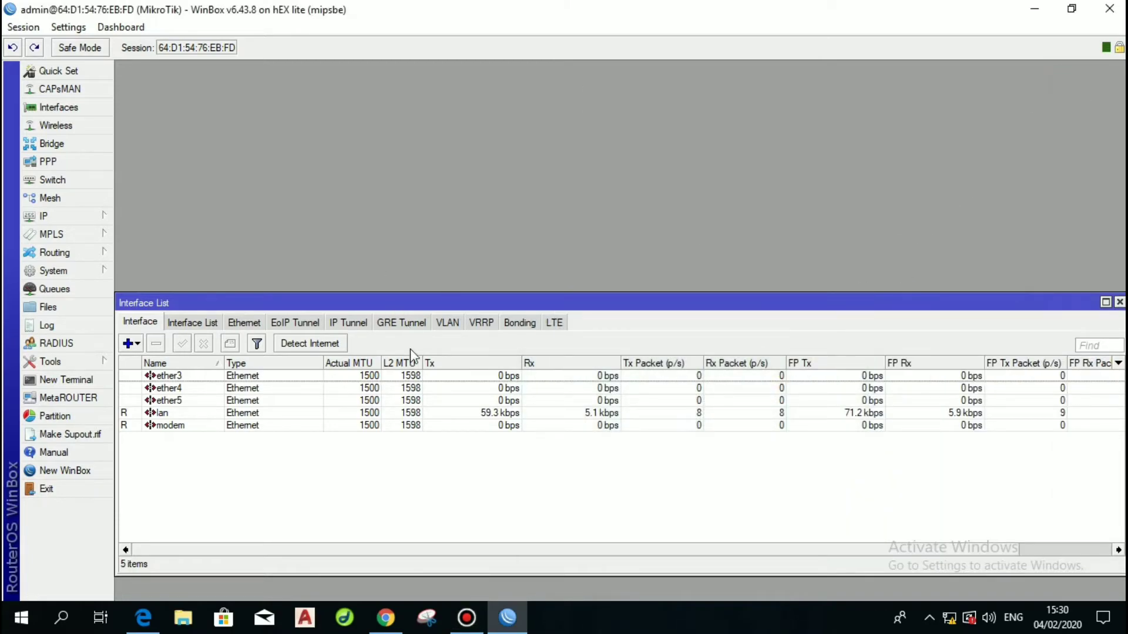
click(1119, 302)
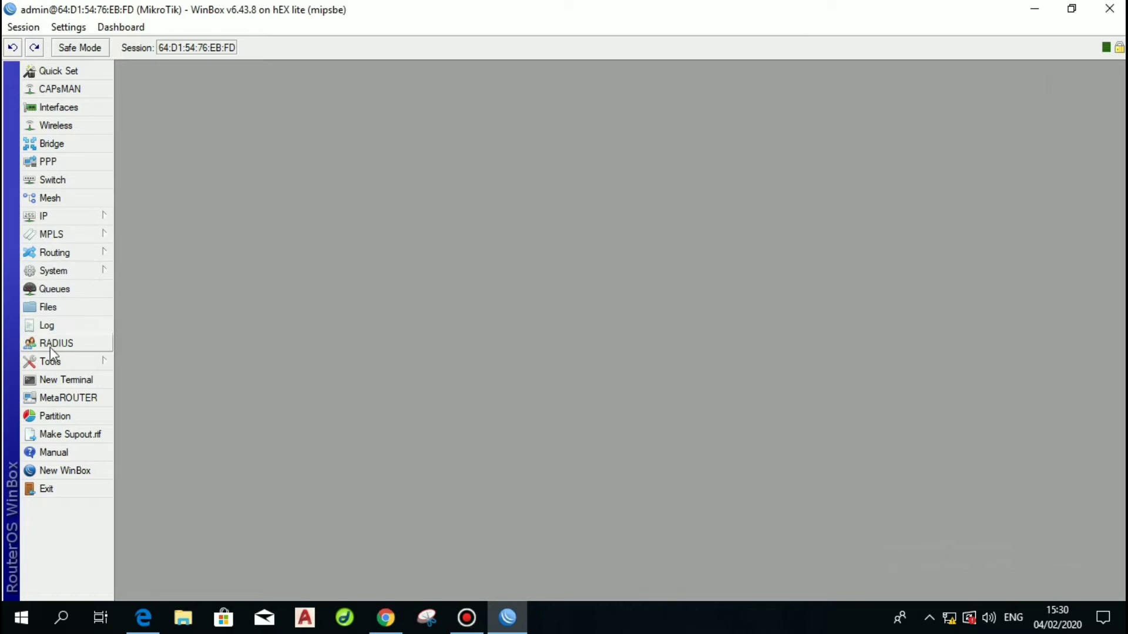
Start a new filter rule matching source 192.168.2.0/24, protocol tcp, destination port 80.
click(68, 216)
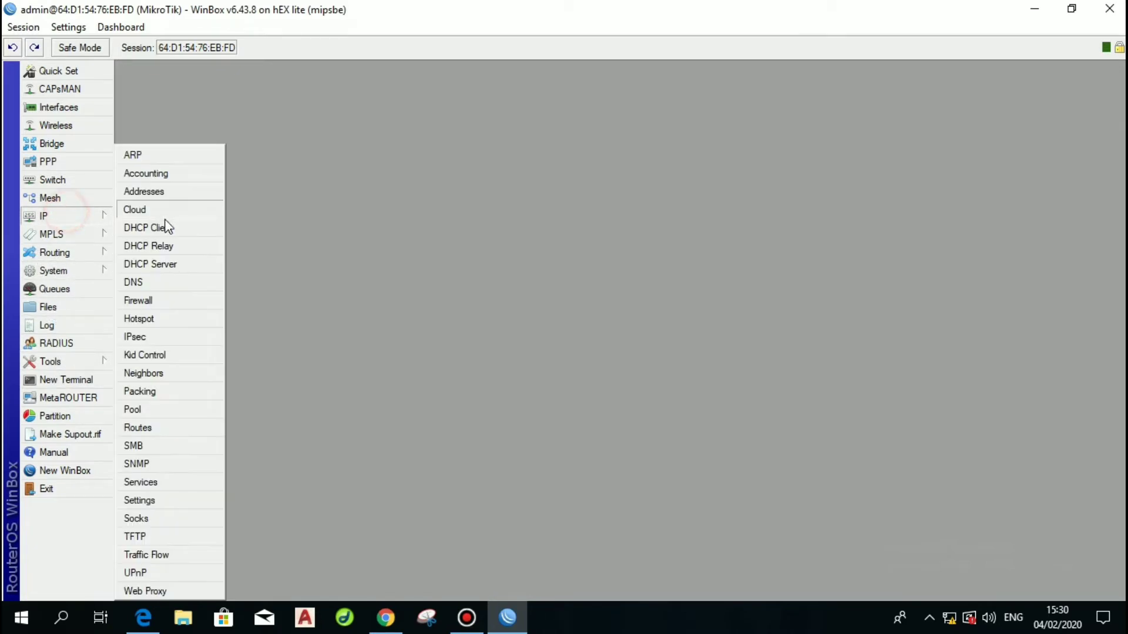
click(147, 302)
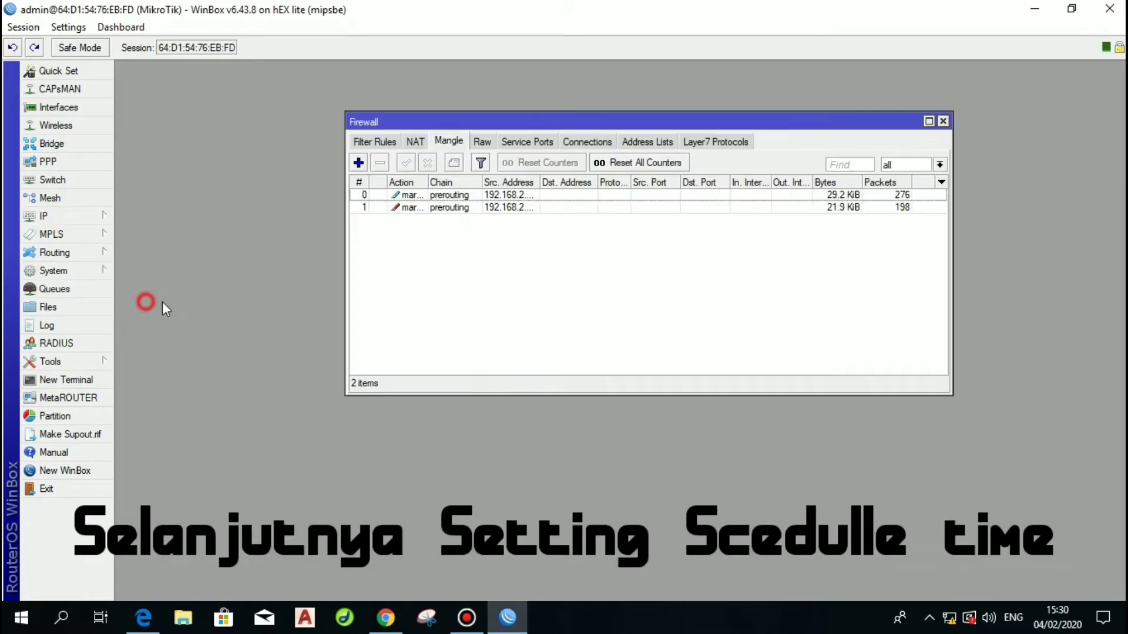
click(376, 142)
click(358, 163)
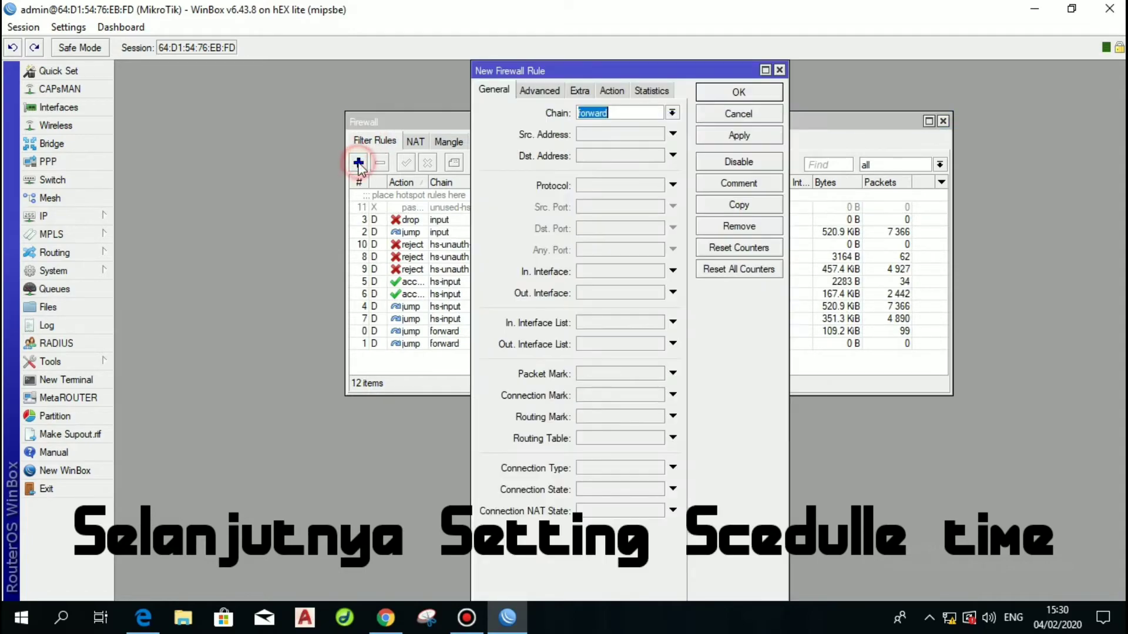
click(605, 136)
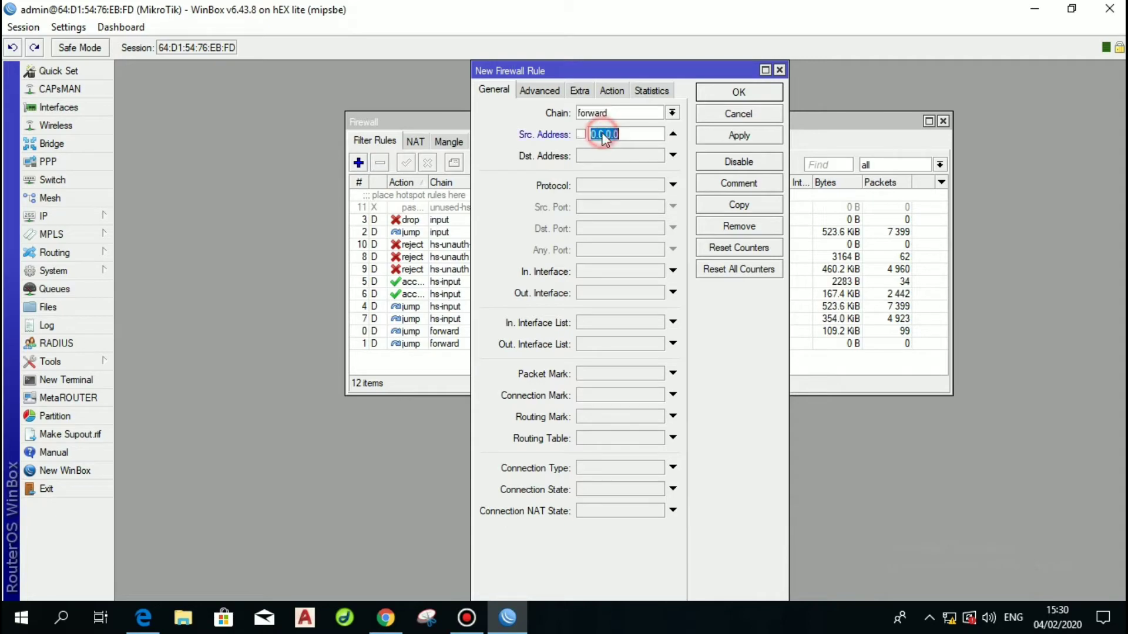
text(198.168.)
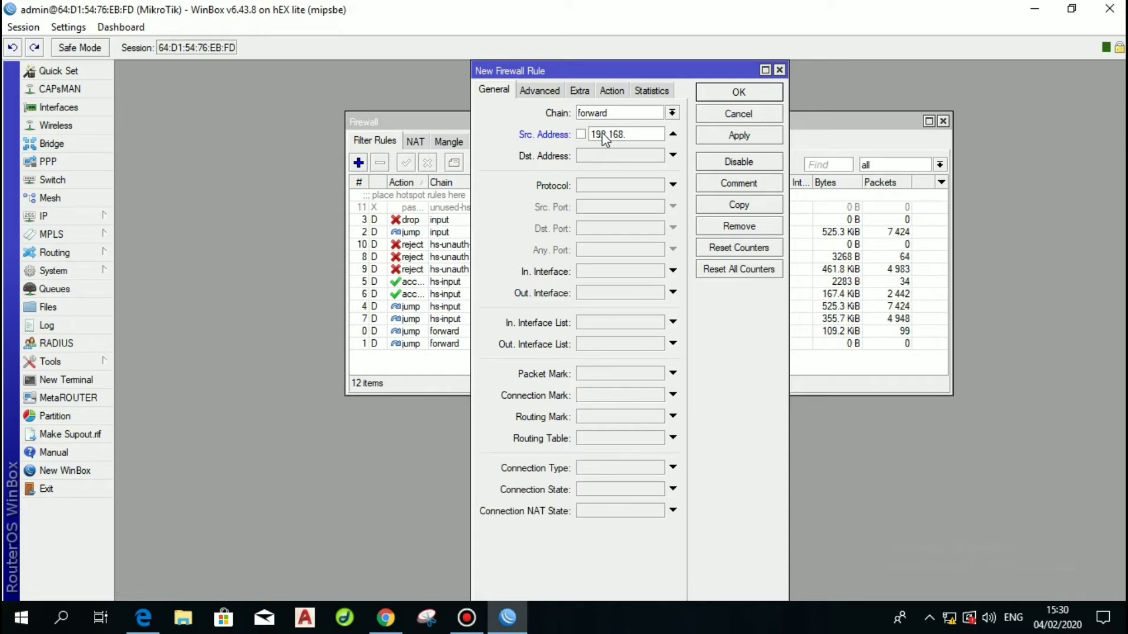
text(2.0/24)
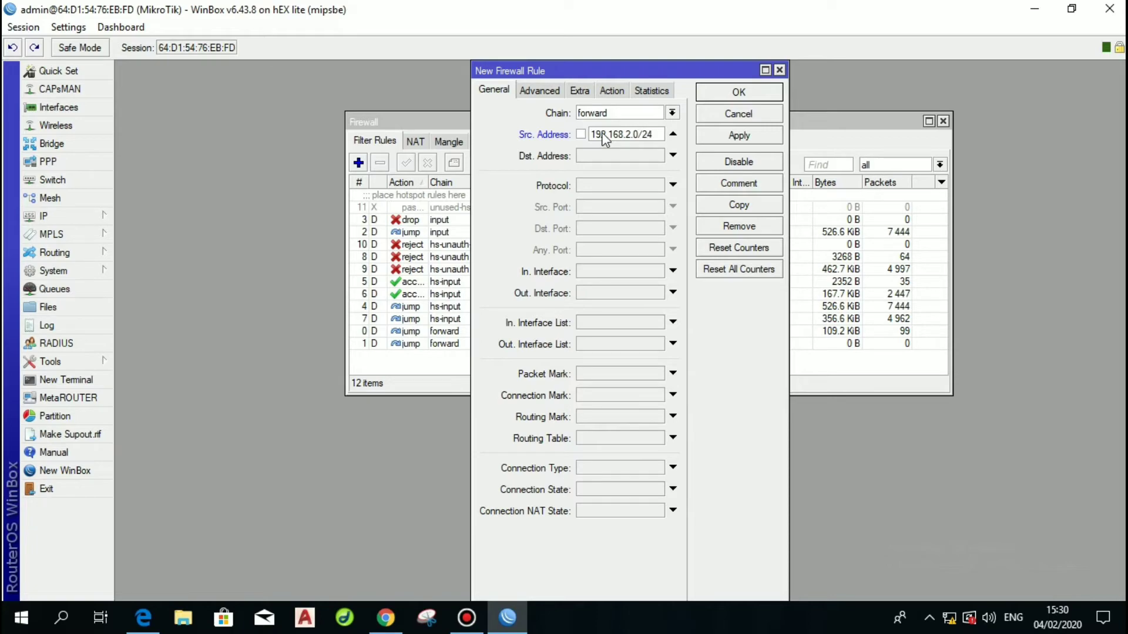
click(603, 185)
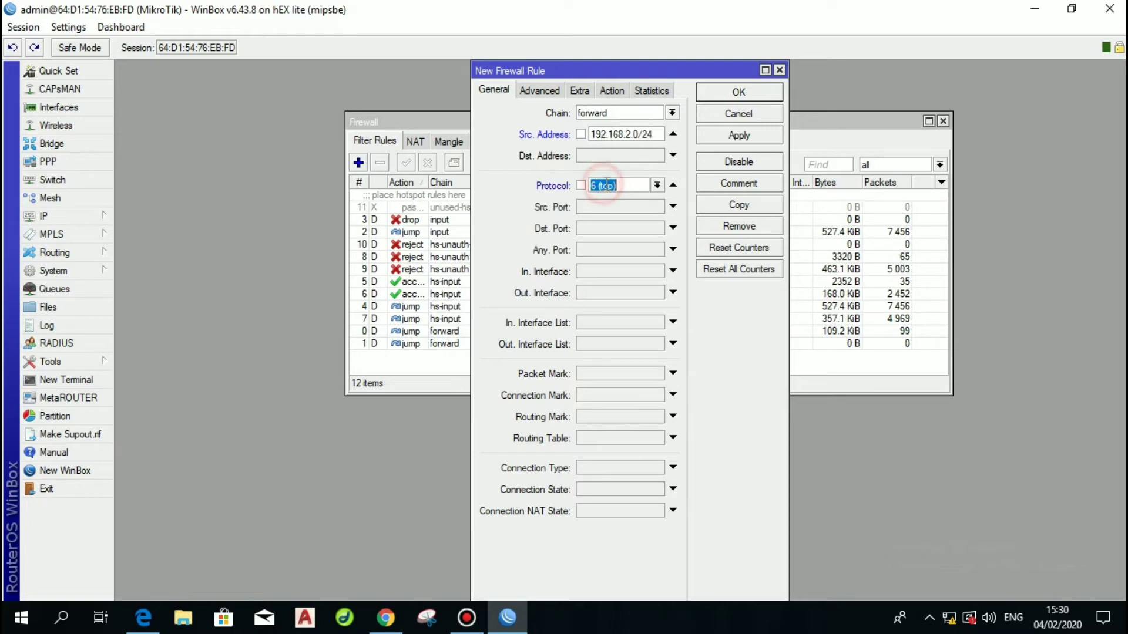
click(592, 228)
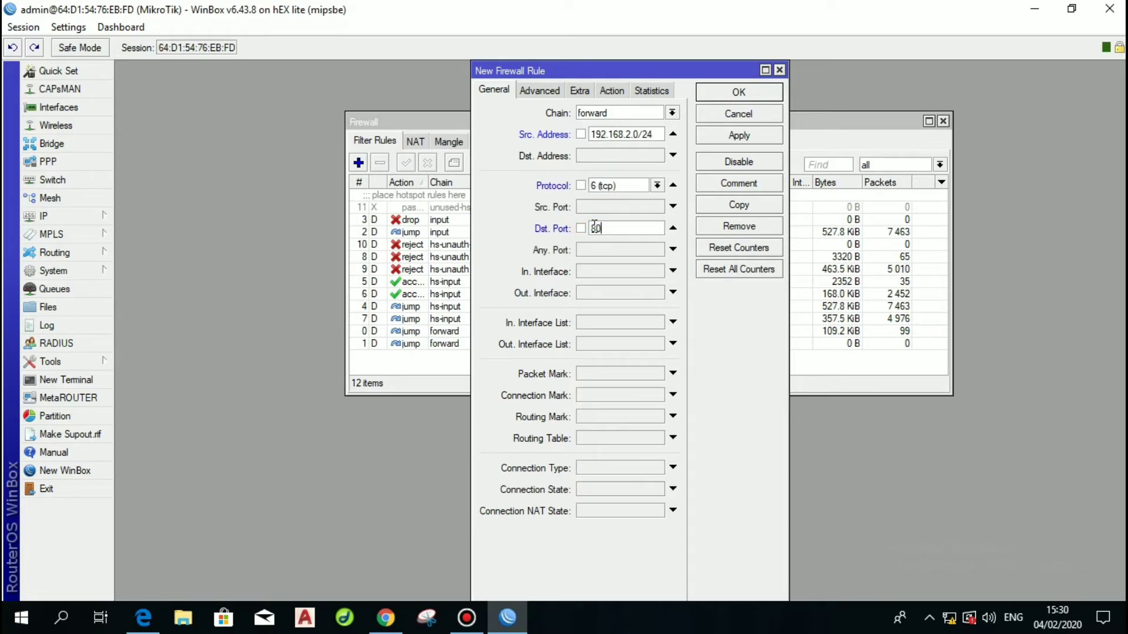
Add content match facebook, set the action to drop, and save the rule.
click(539, 89)
click(607, 193)
text(facebook)
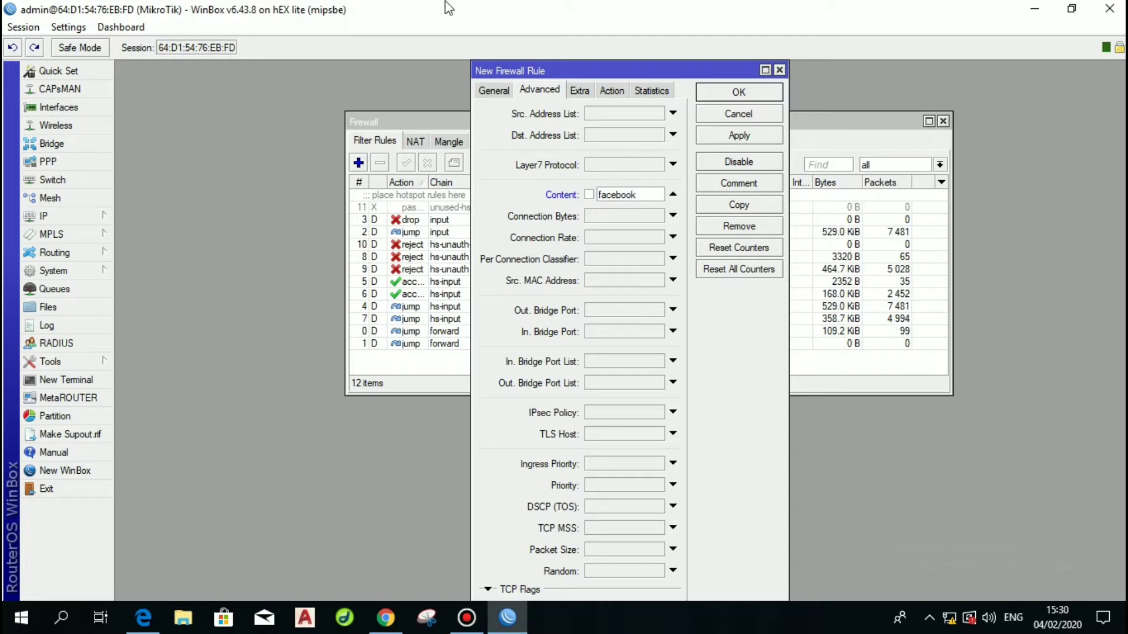
click(610, 90)
click(588, 112)
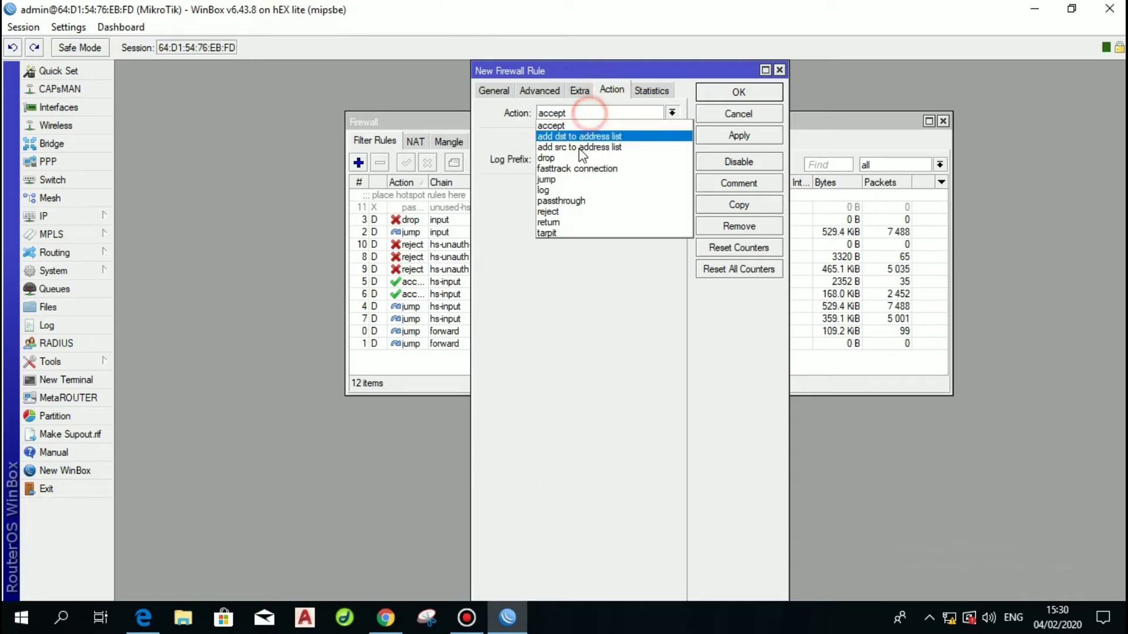
click(569, 160)
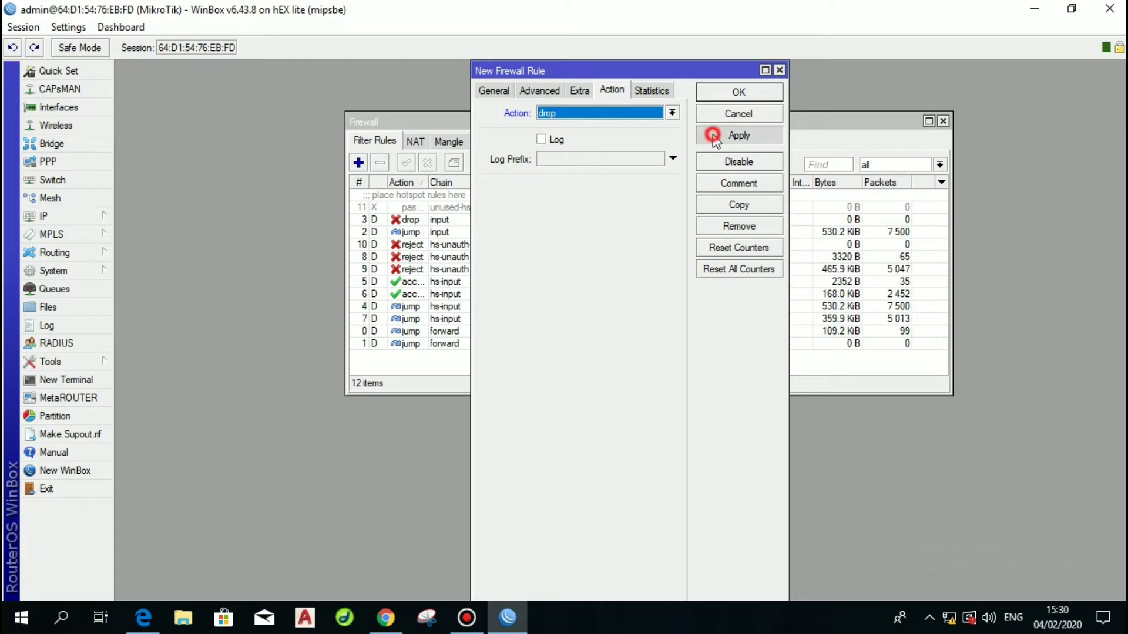
click(738, 135)
click(737, 91)
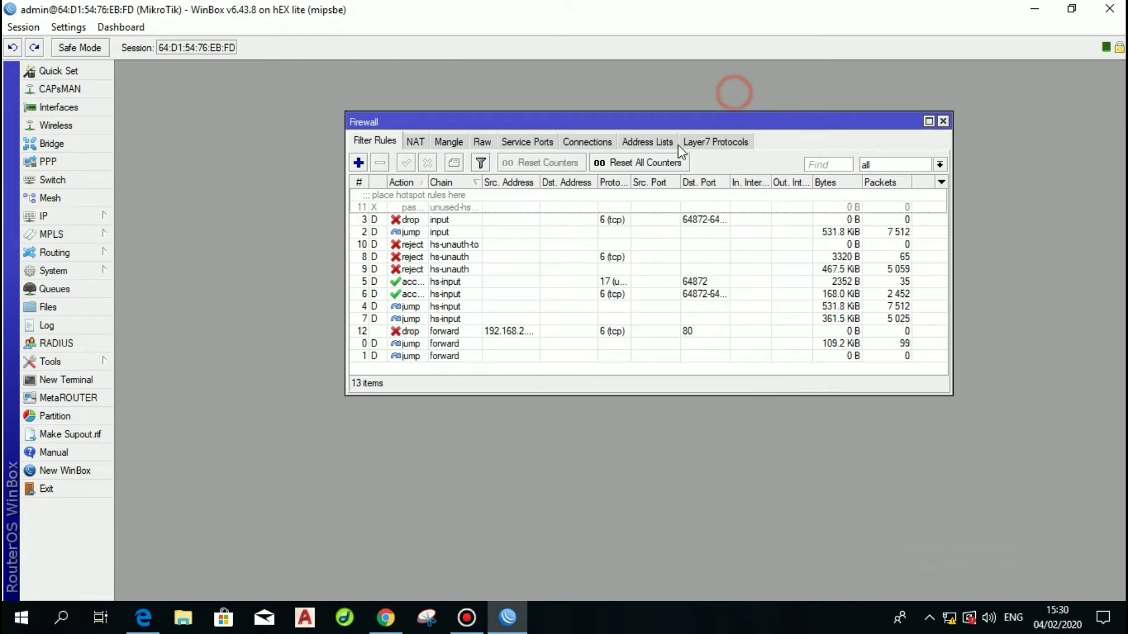
Give filter rule 12 the comment 'block facebook'.
click(438, 333)
right_click(442, 336)
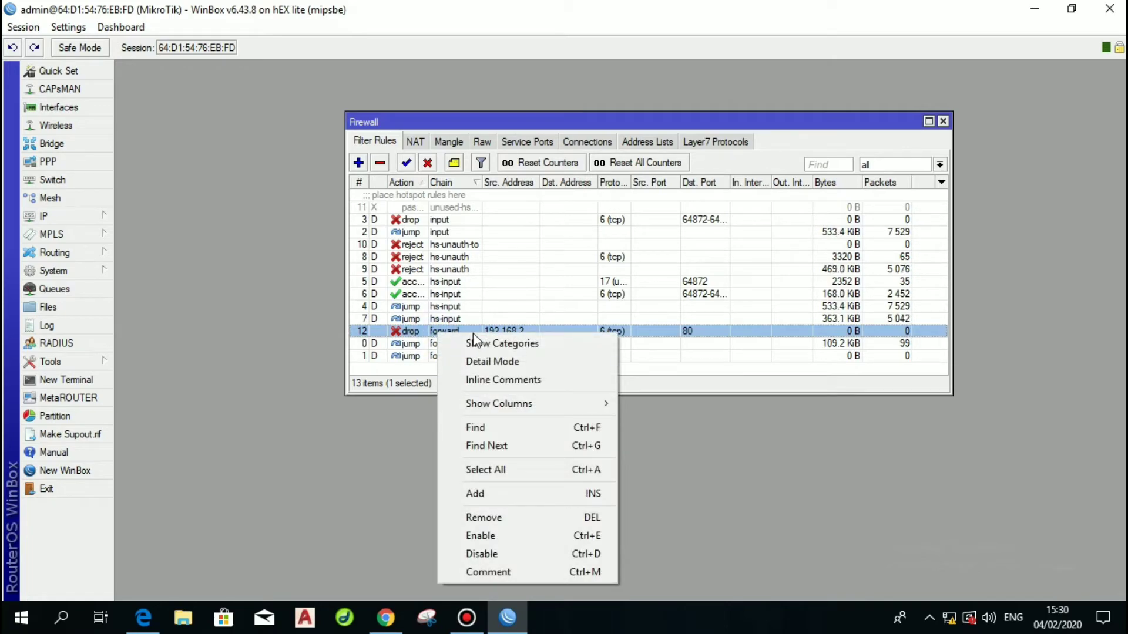
click(454, 163)
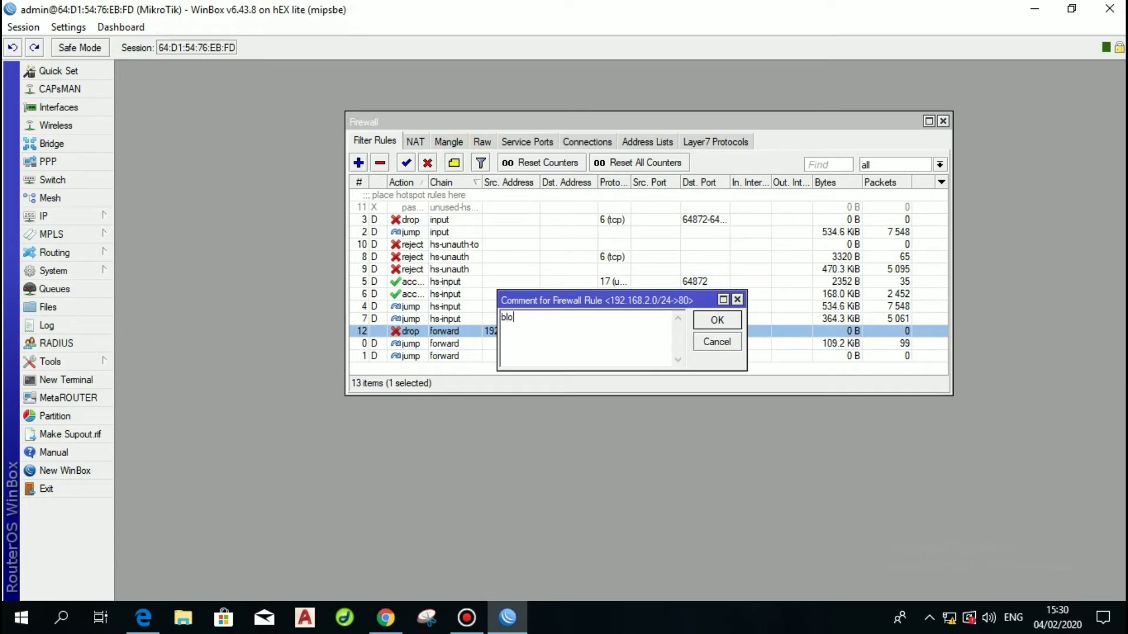
text(block facebook)
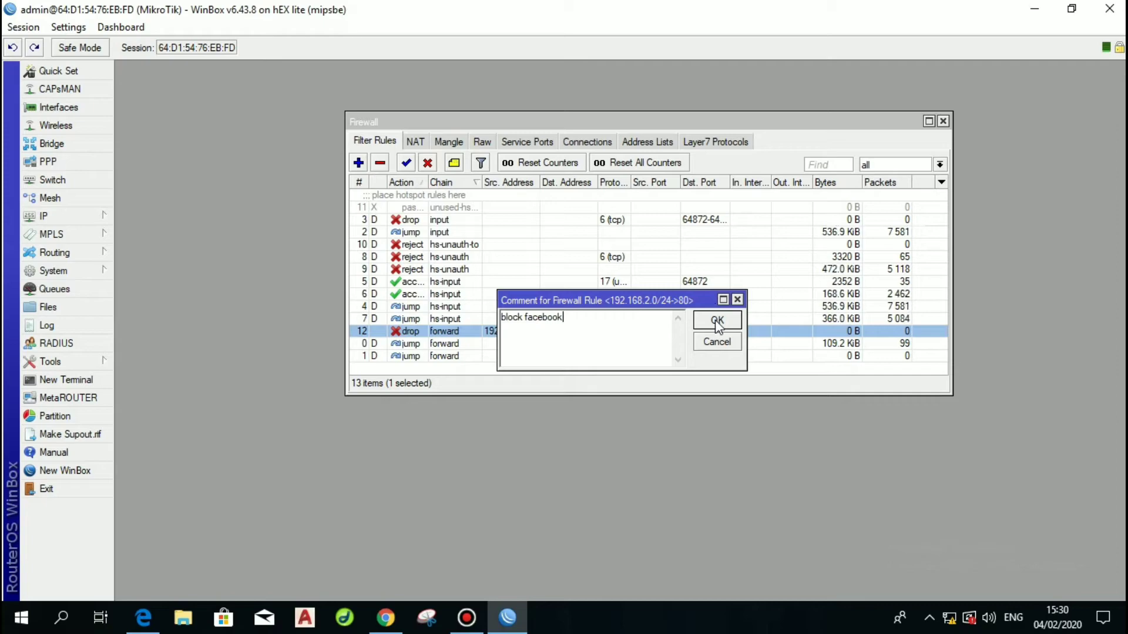
click(716, 321)
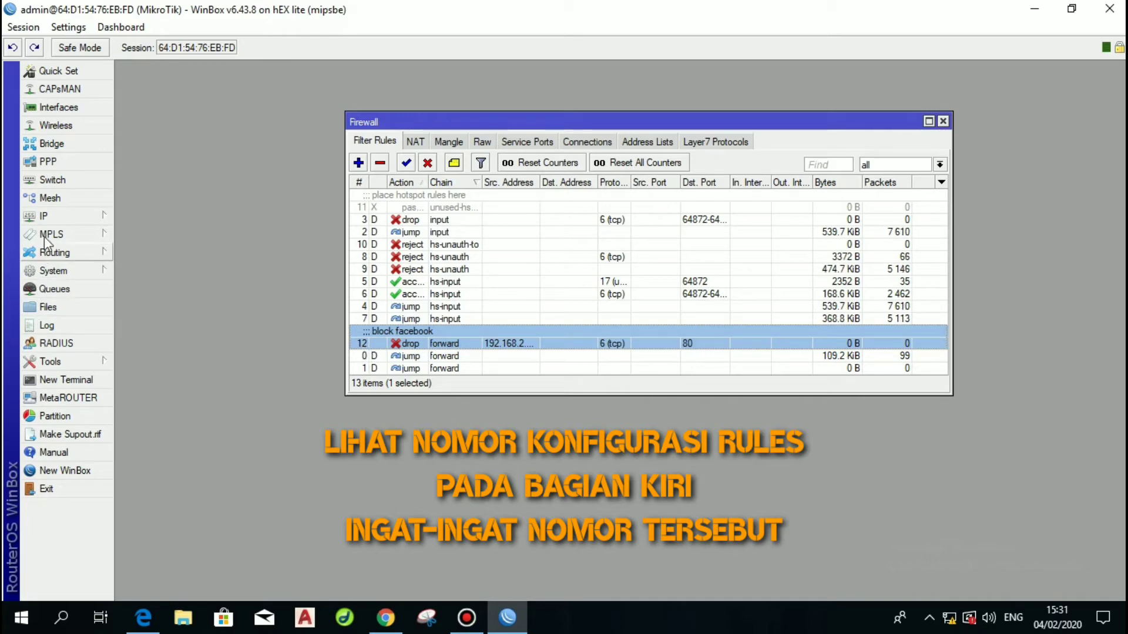
click(53, 270)
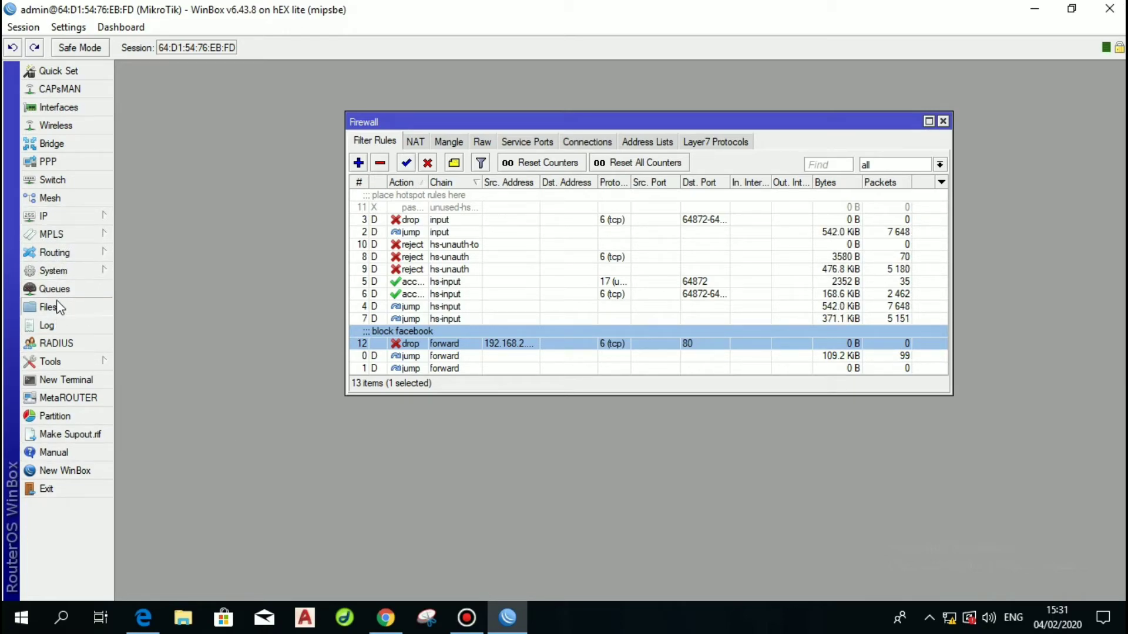
Enable the SNTP client with primary NTP server 203.114.74.17 and apply the setting.
mouse_move(52, 270)
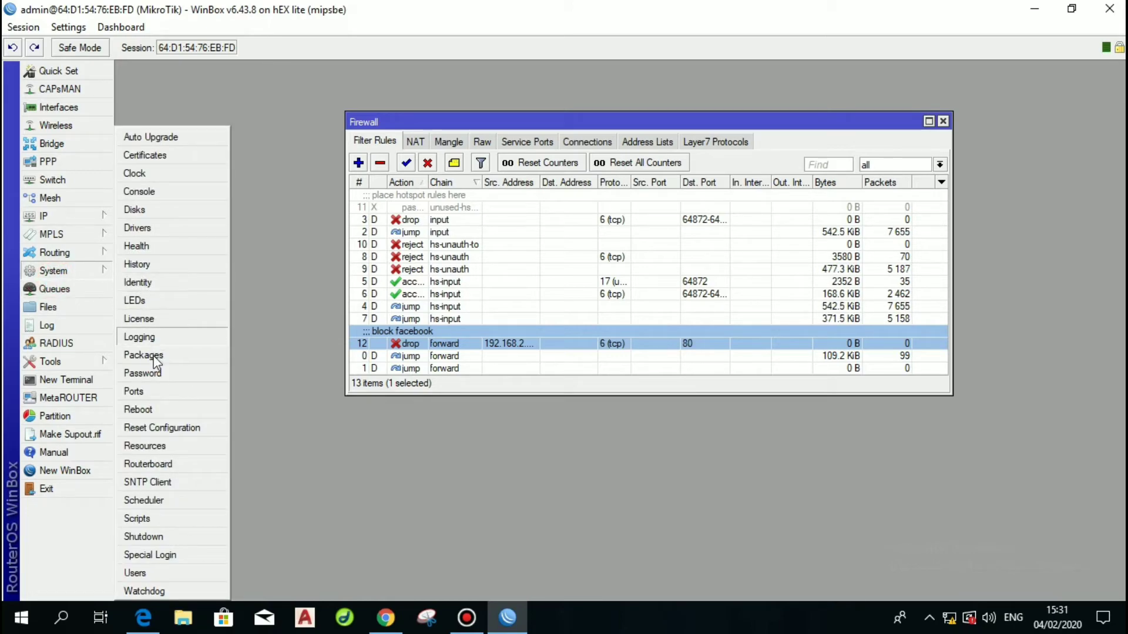
click(168, 481)
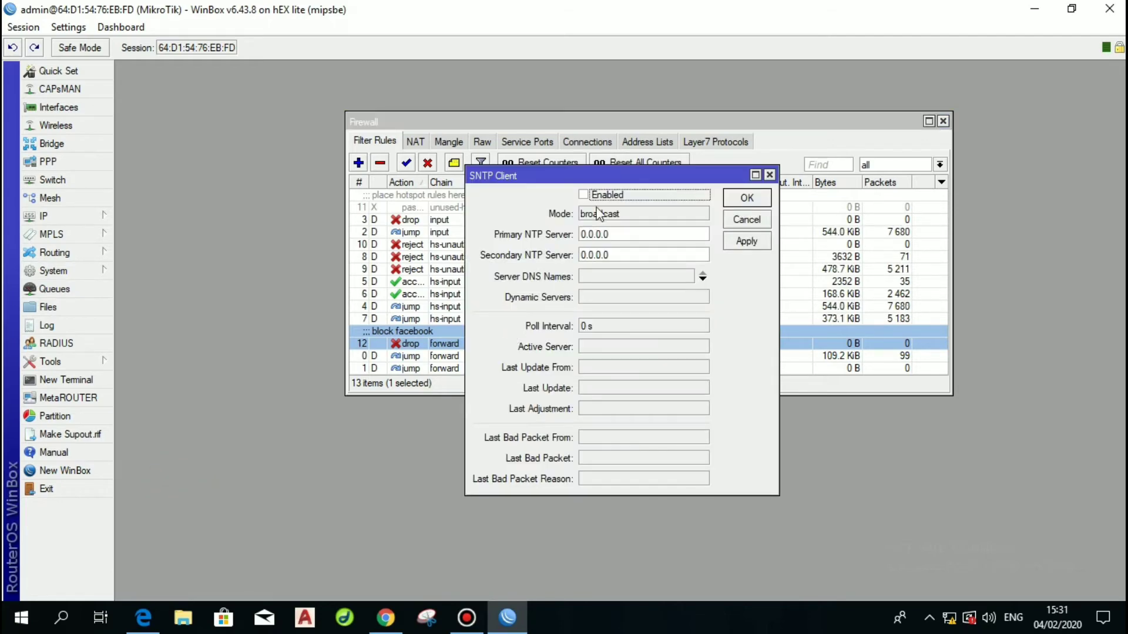
click(584, 194)
click(630, 234)
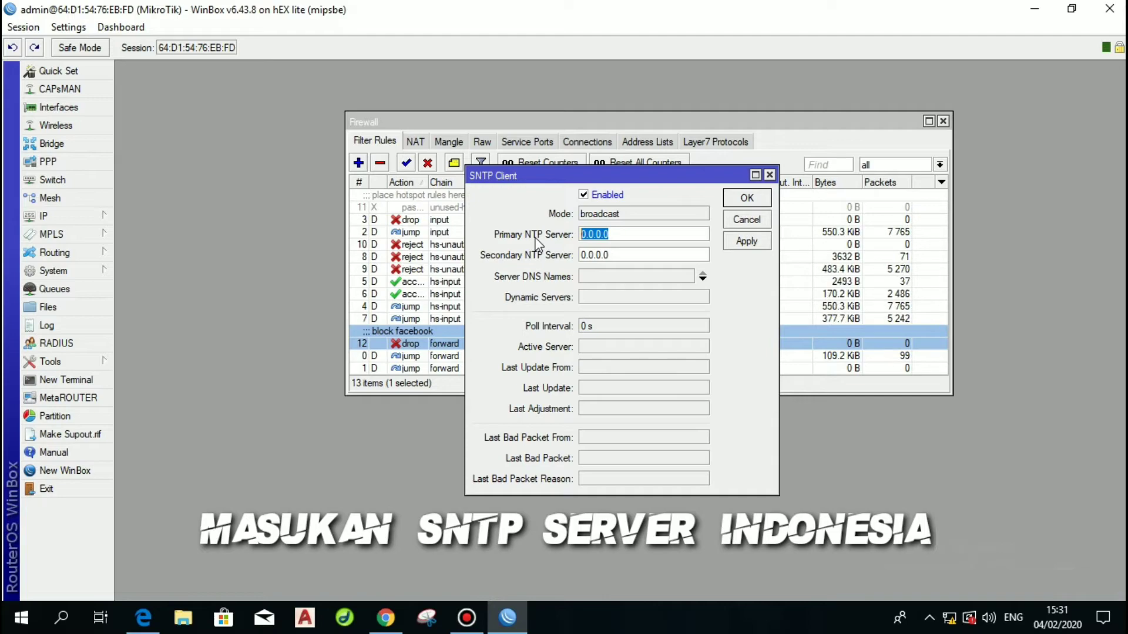
text(203.114)
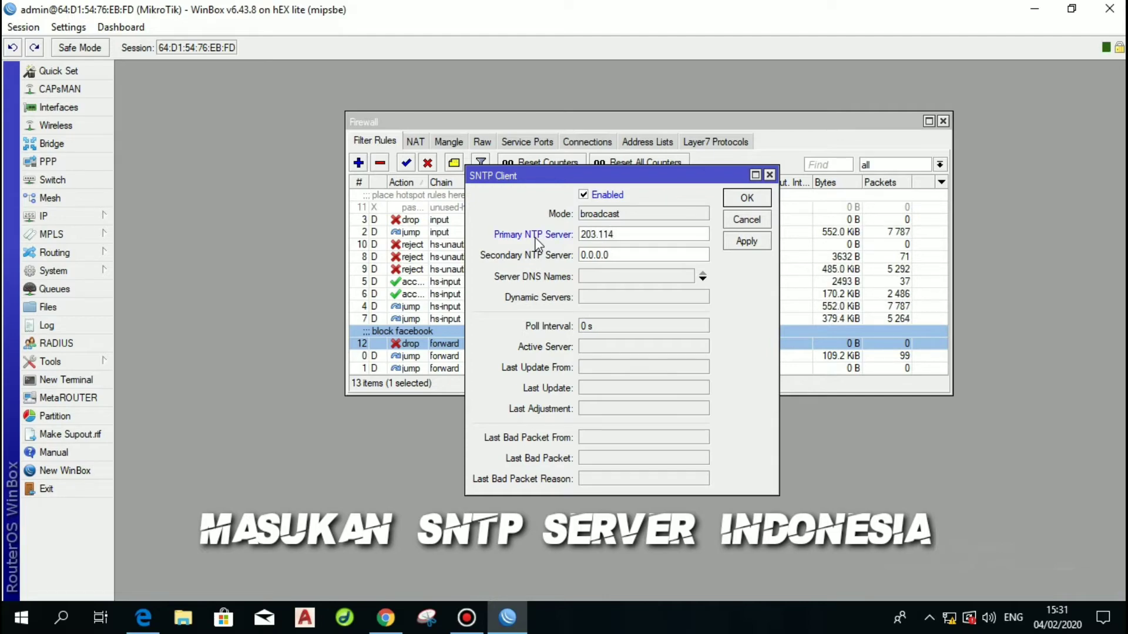
text(.74.17)
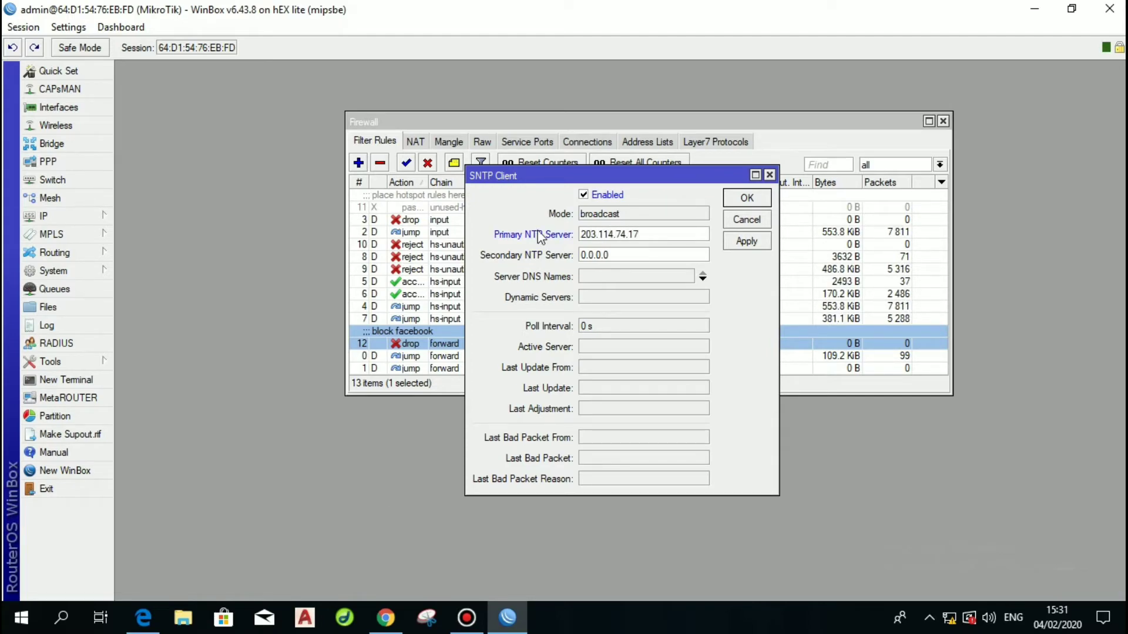
click(745, 242)
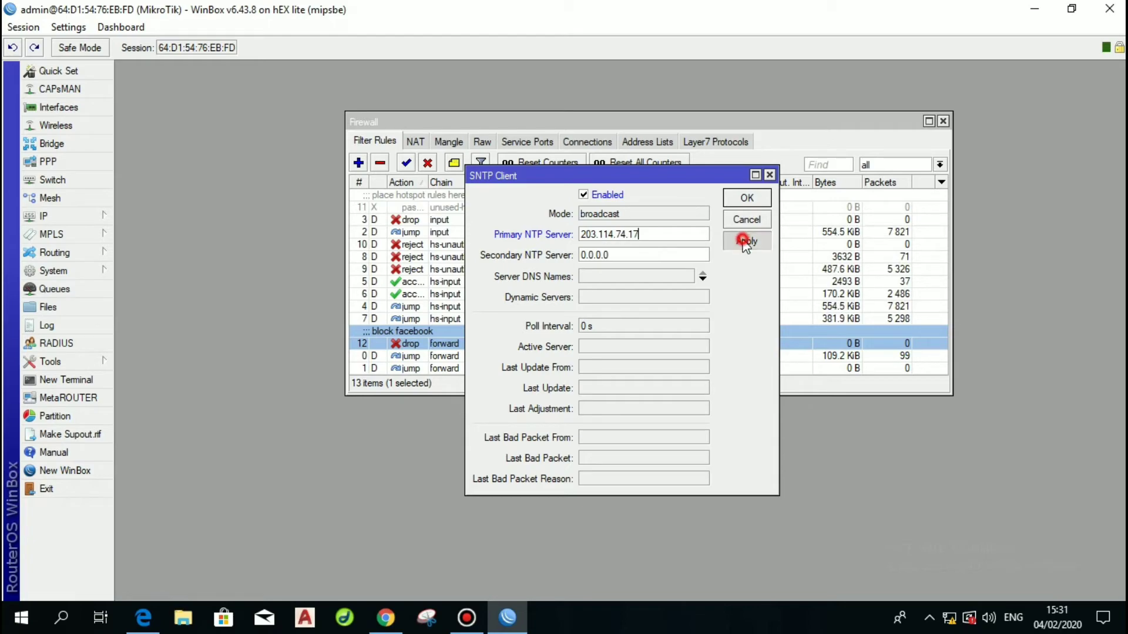
click(748, 198)
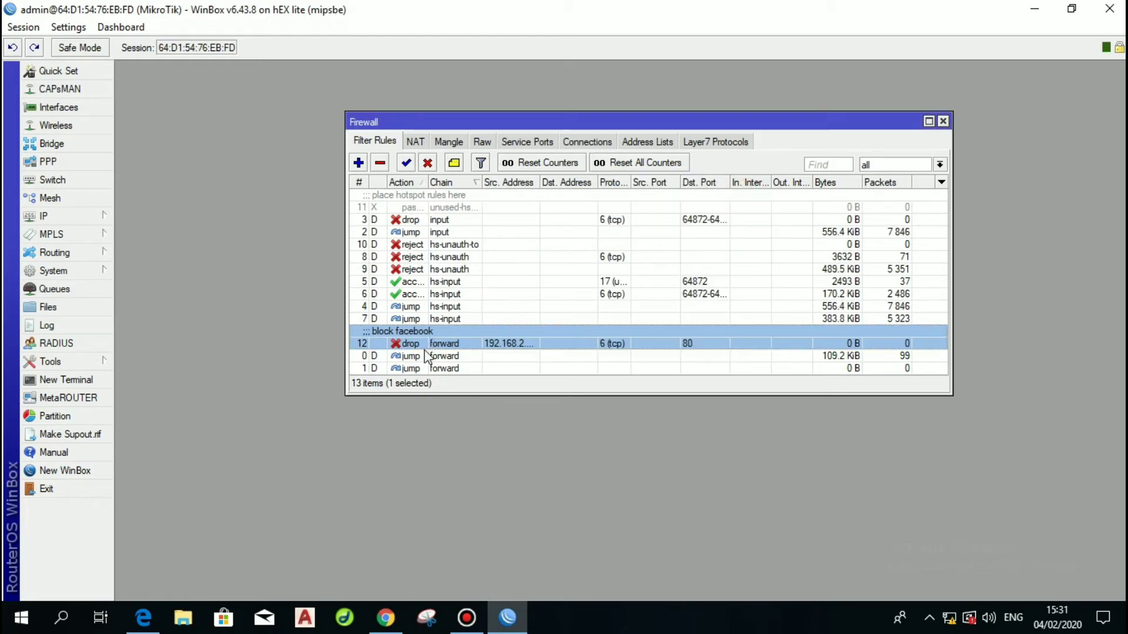
Start a new script in System > Scripts named fb-allow.
click(68, 271)
click(164, 520)
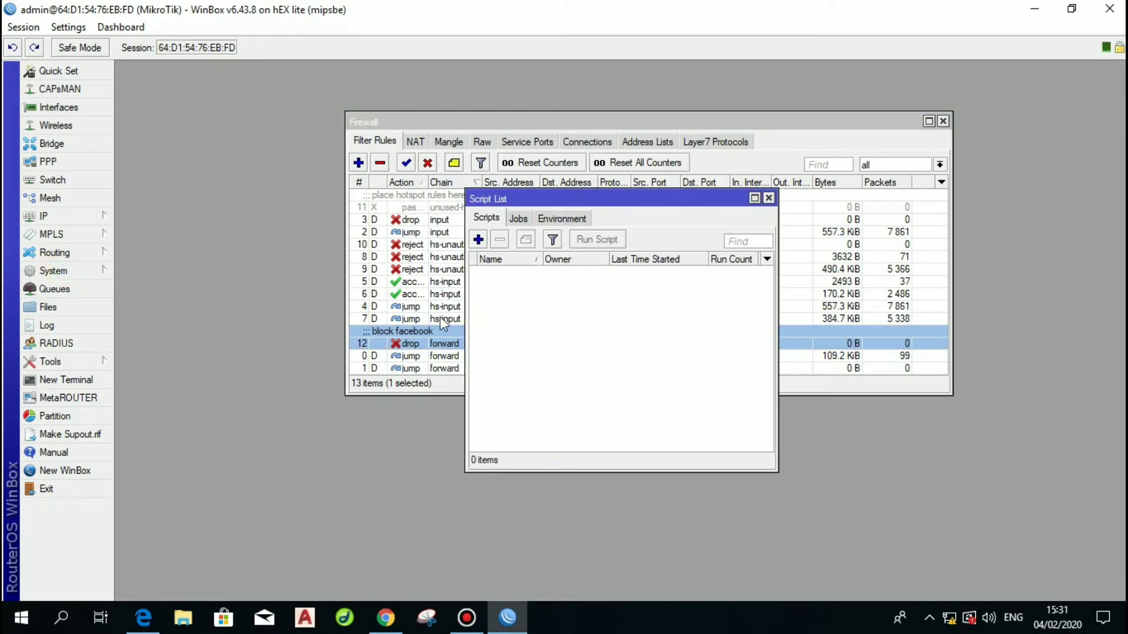
click(479, 240)
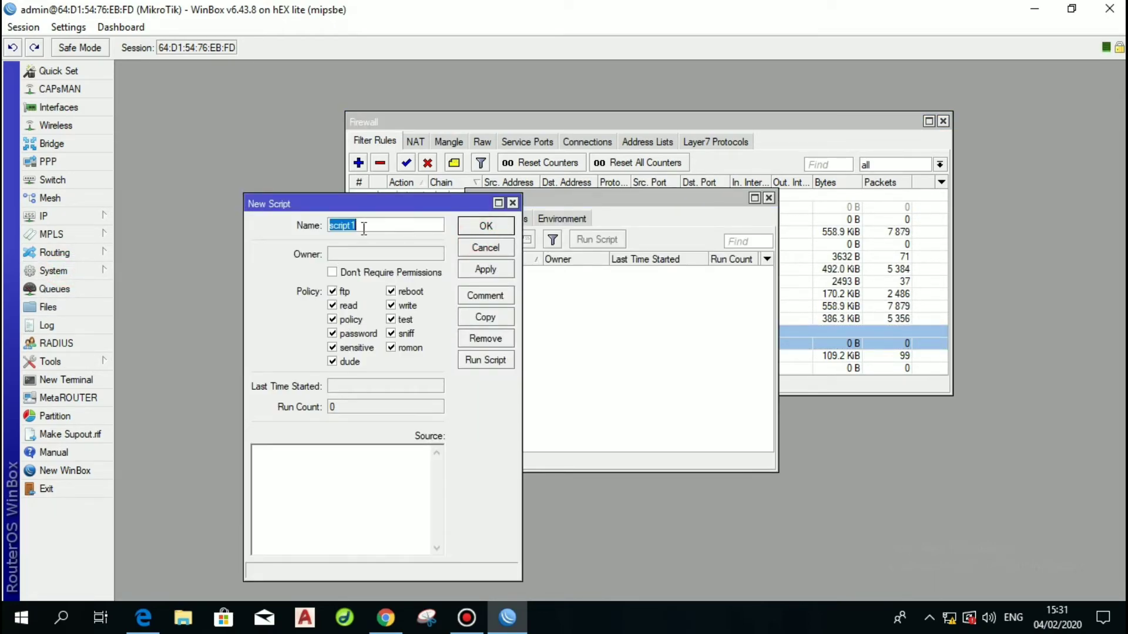
text(fb-allow)
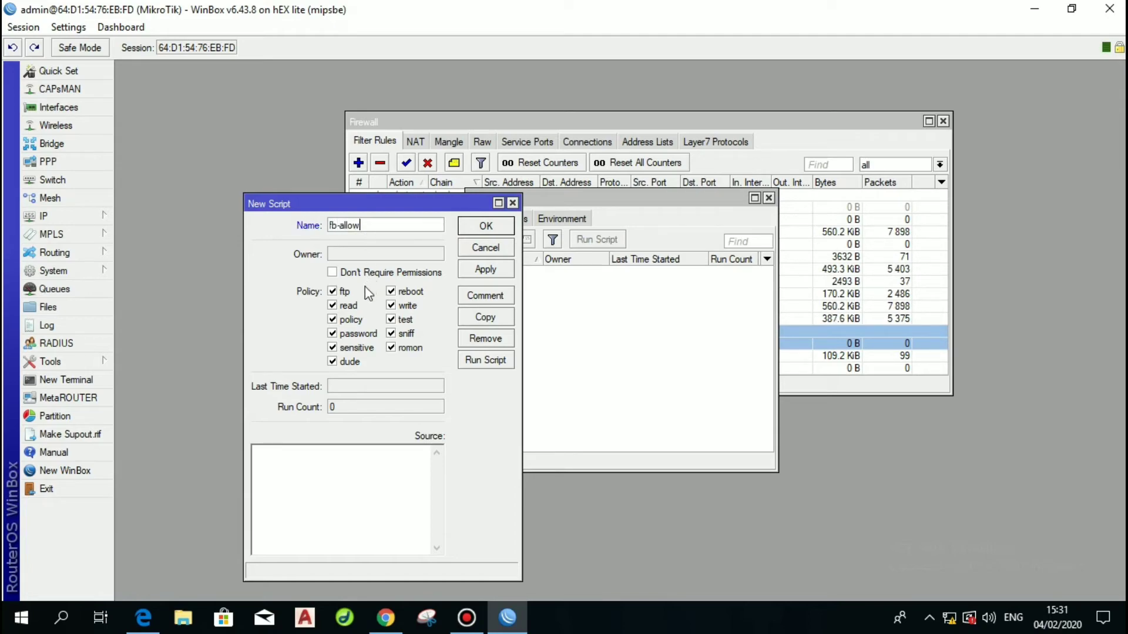
Limit the fb-allow script's policies to read, write, policy, test and sniff.
click(333, 291)
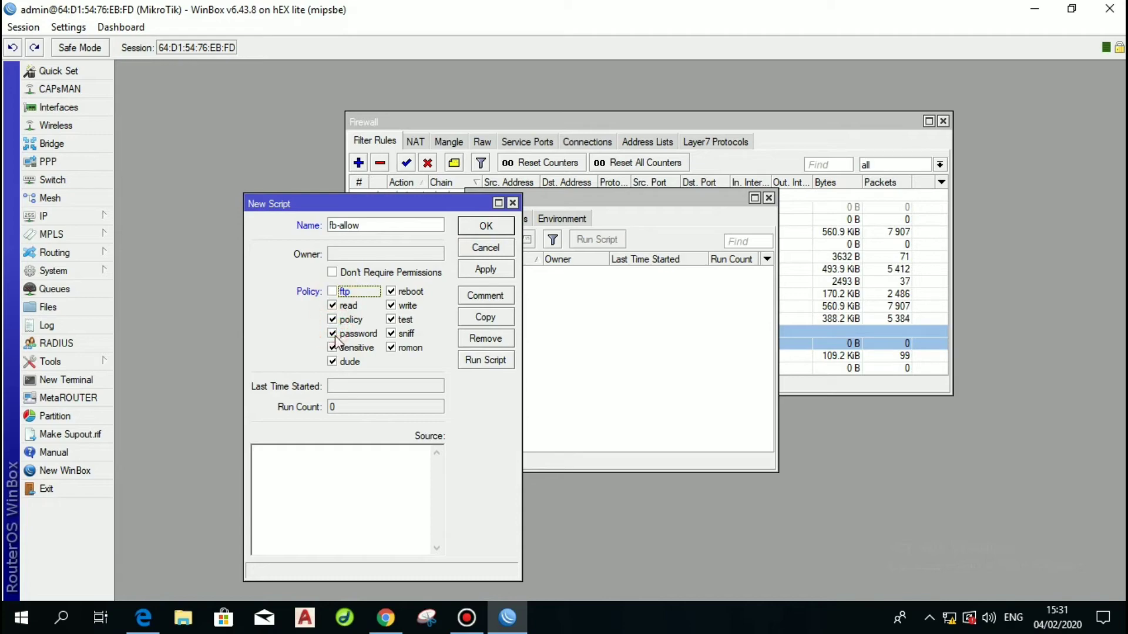
click(332, 334)
click(332, 348)
click(332, 362)
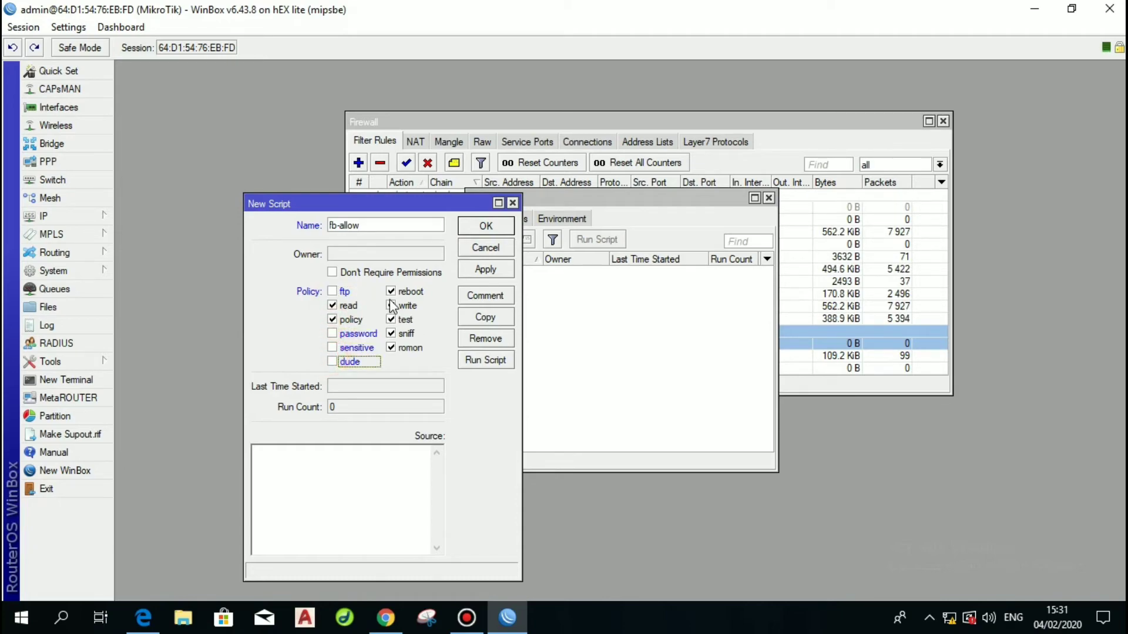
click(391, 306)
click(391, 291)
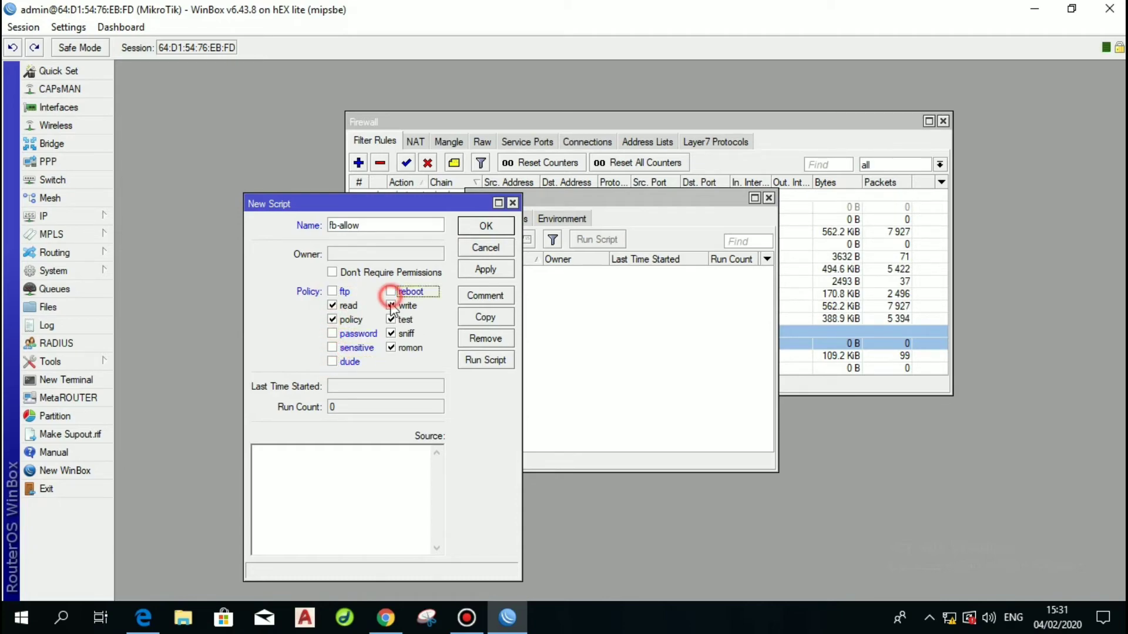
click(391, 334)
click(391, 348)
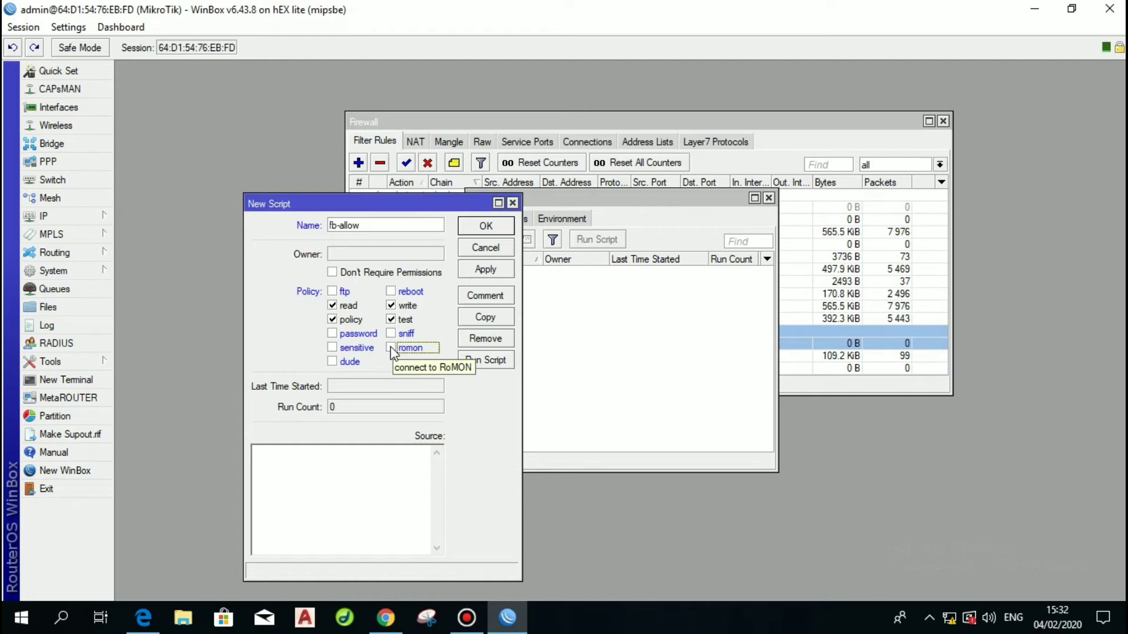
click(390, 333)
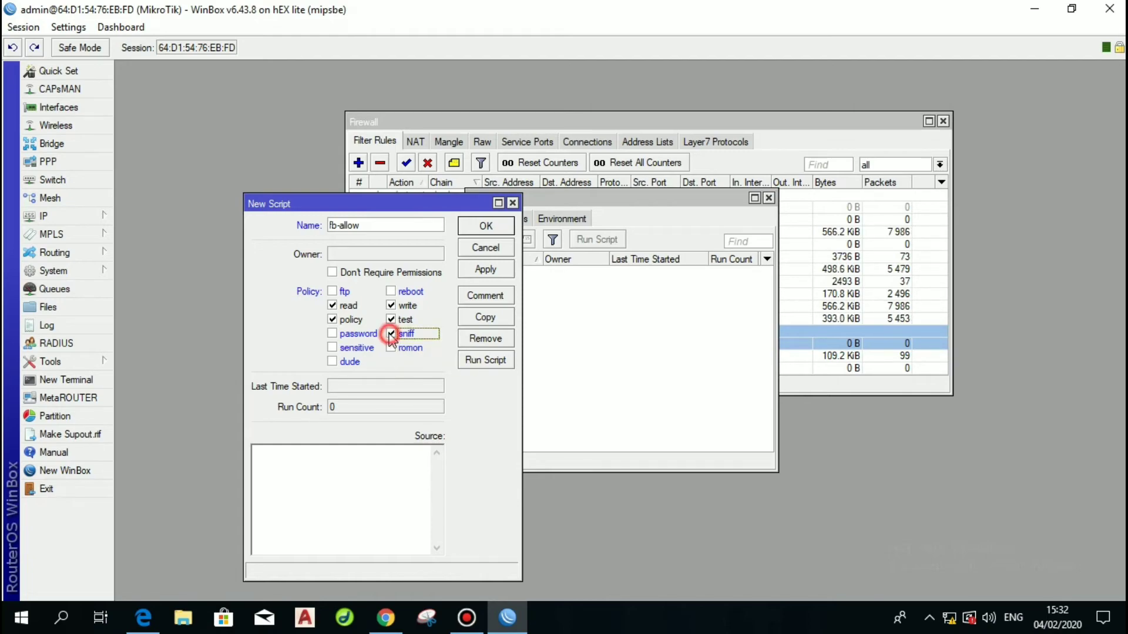
Set the script source to '/ip firewall filter enable numbers=12' and save it.
click(342, 450)
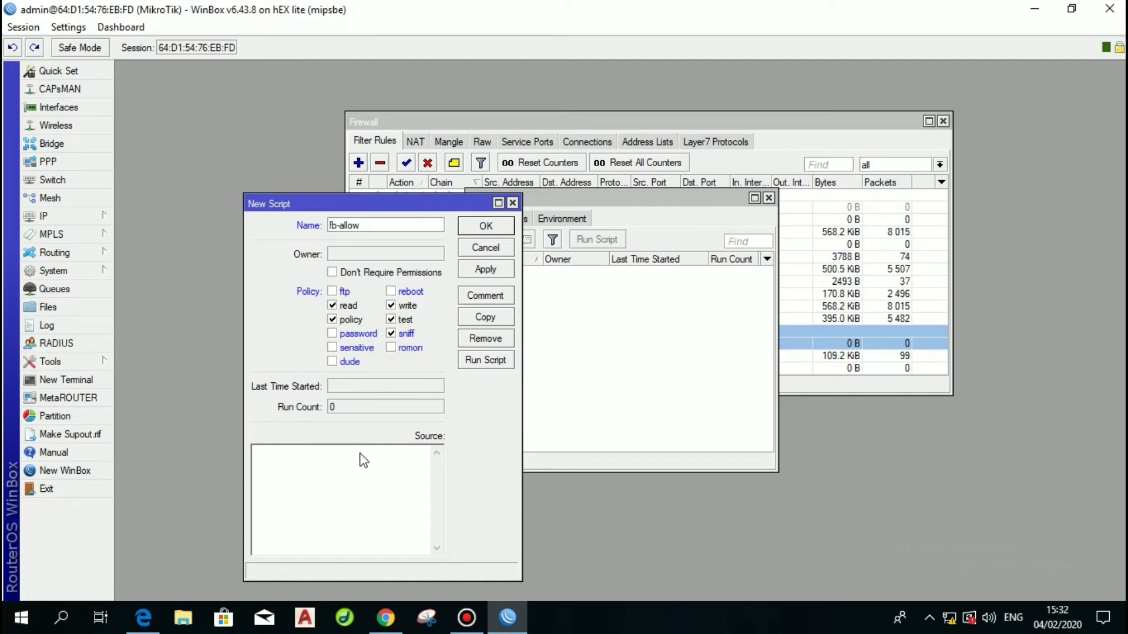
text(/ip firew)
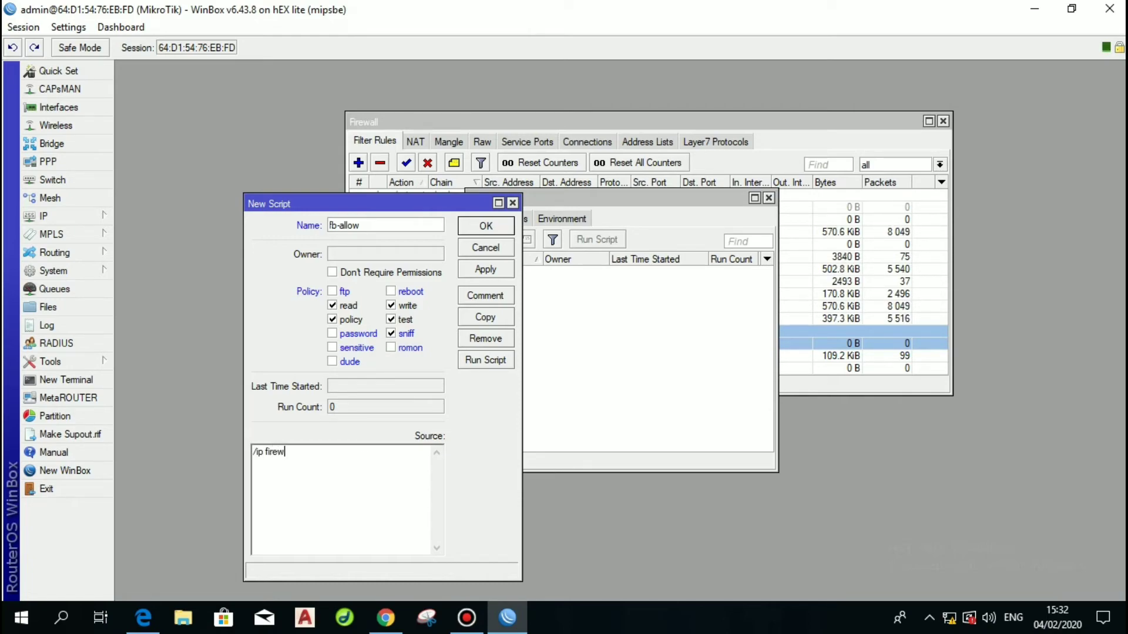
text(all)
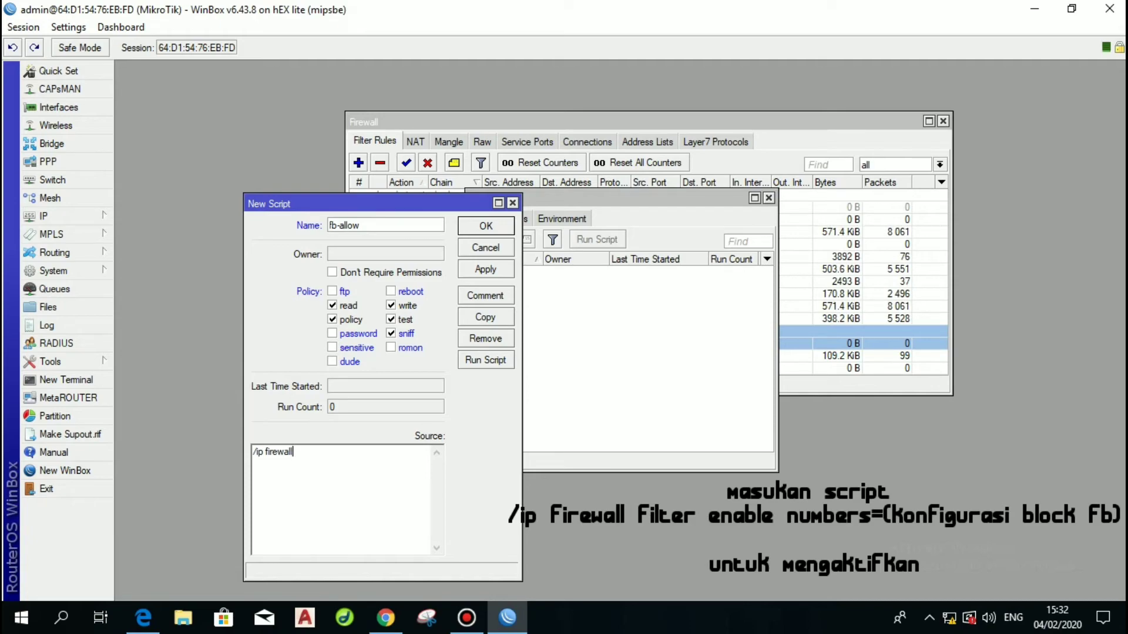
text(ter enabl)
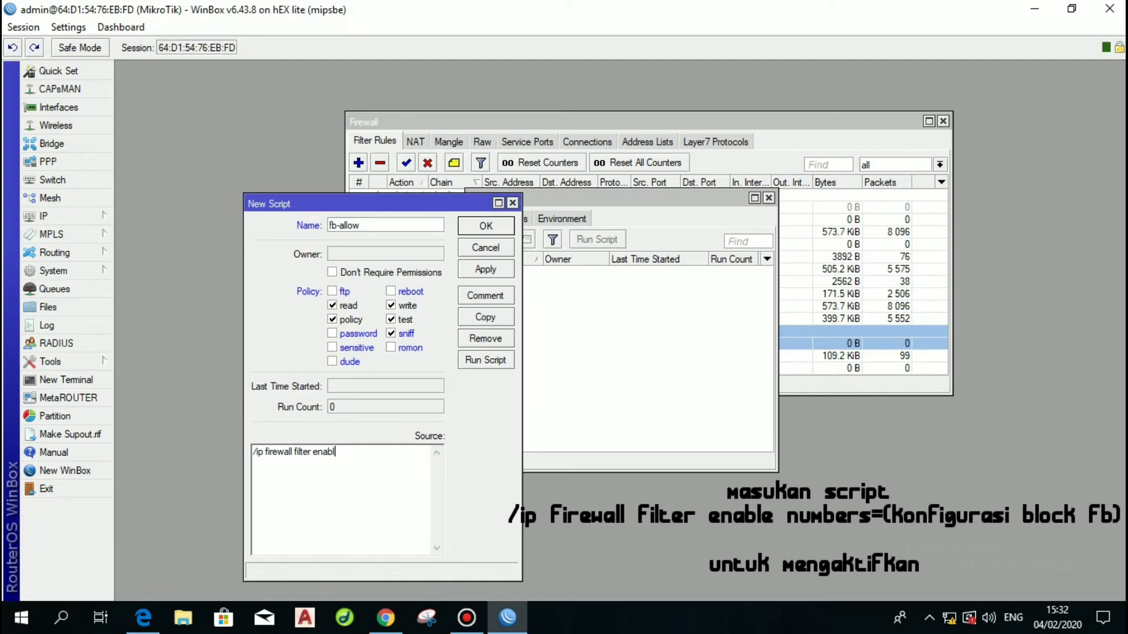
text(e)
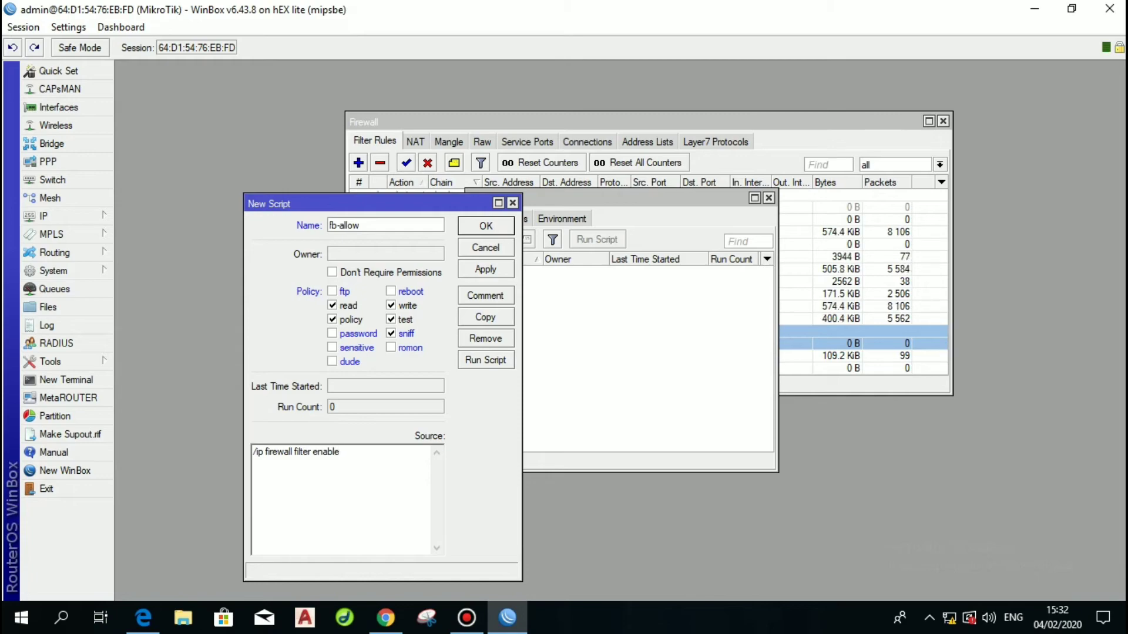
text( numbers=)
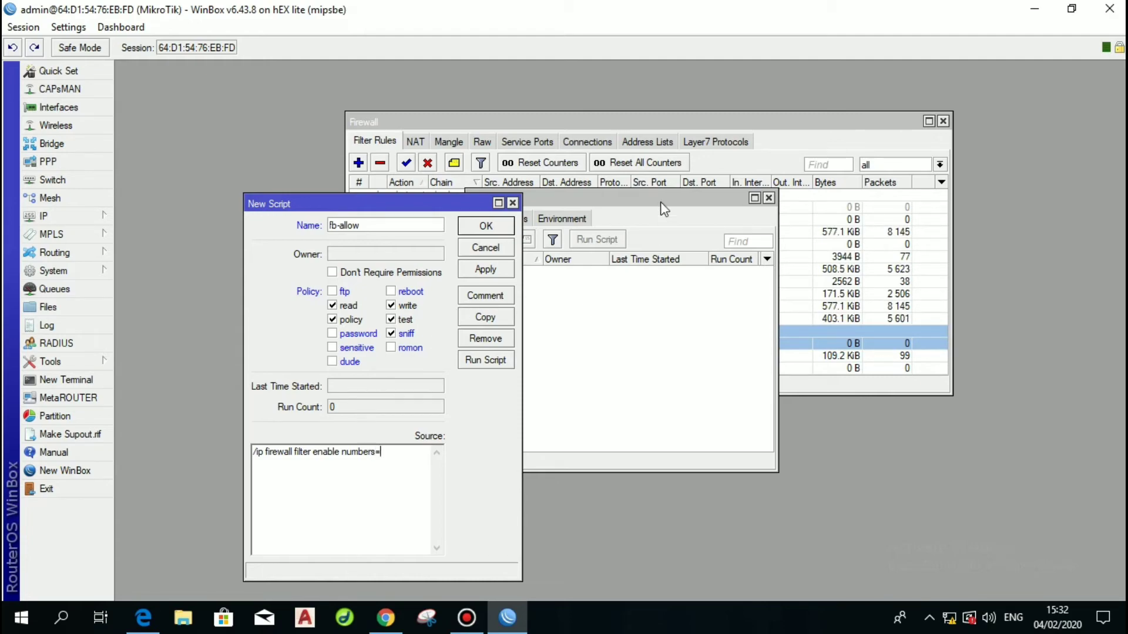
click(632, 123)
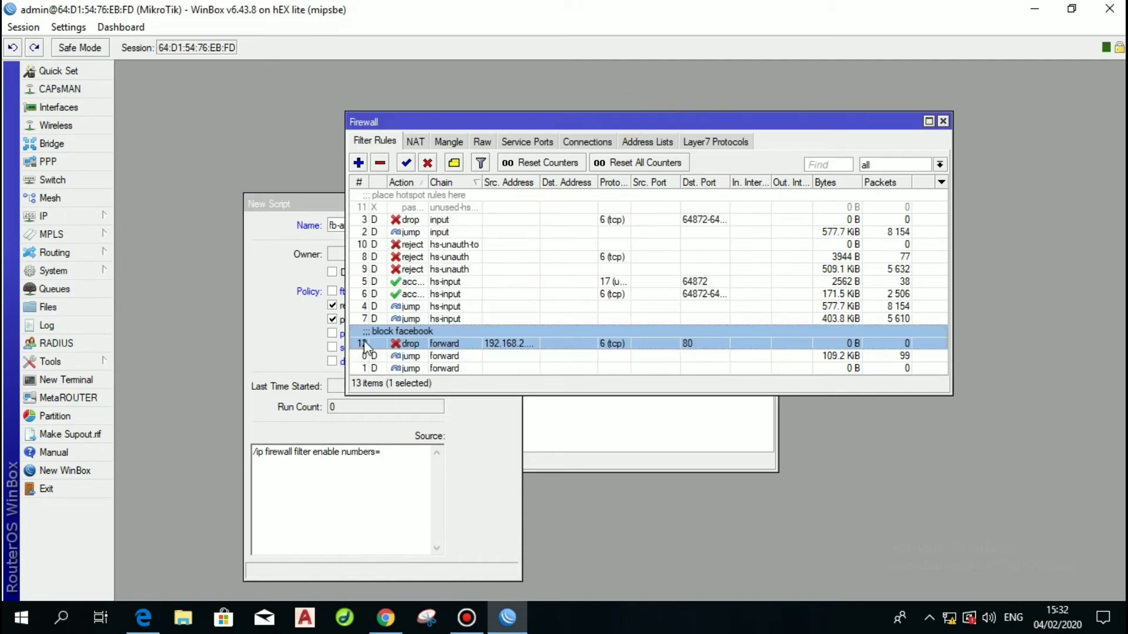
click(411, 458)
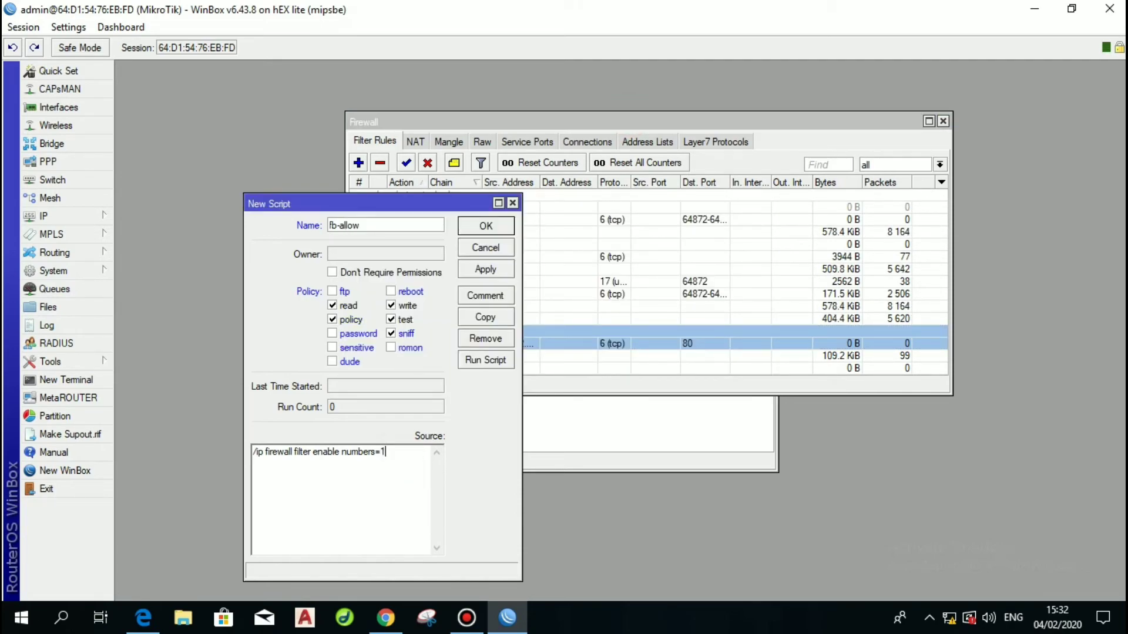
click(480, 269)
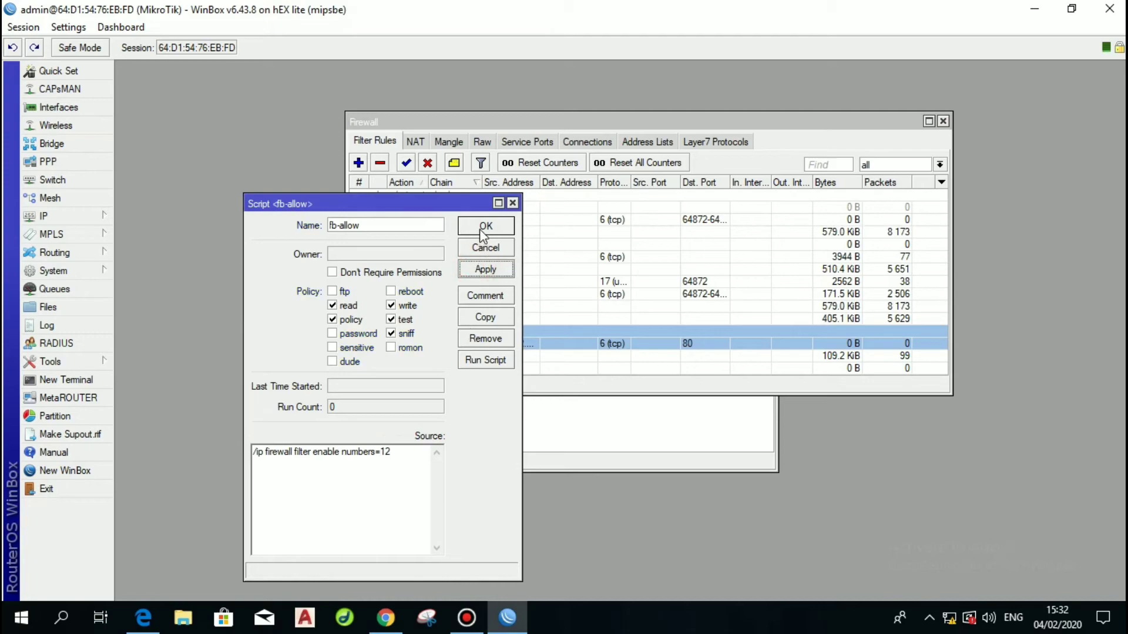
click(481, 224)
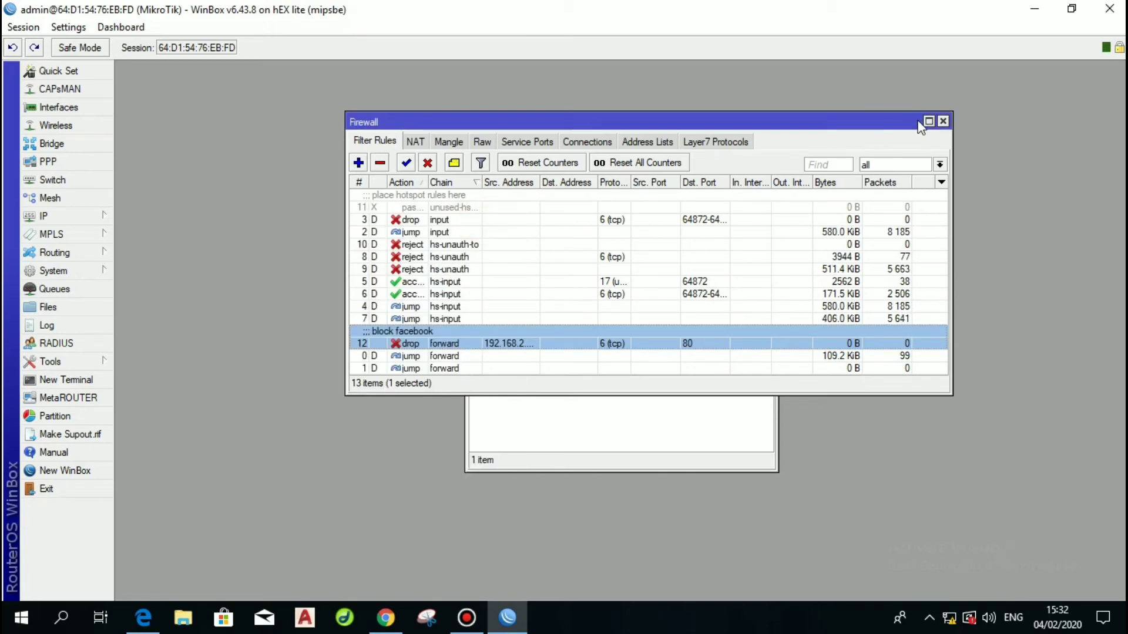
Copy the fb-allow script into a new script named fb-deny.
click(675, 416)
double_click(533, 277)
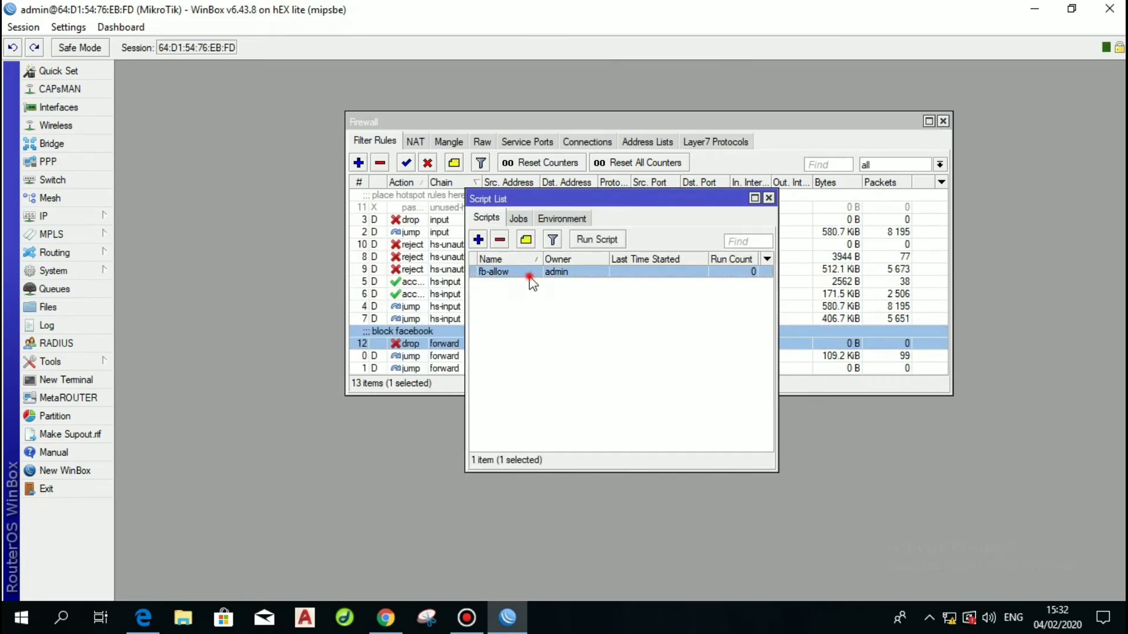
click(403, 457)
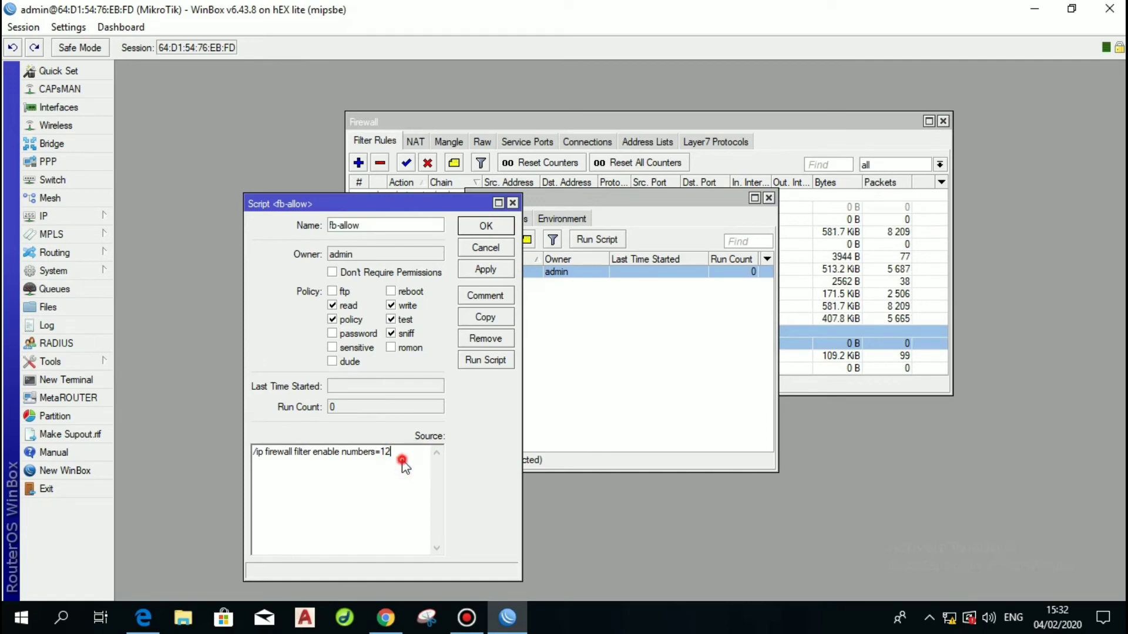
drag(402, 459, 249, 453)
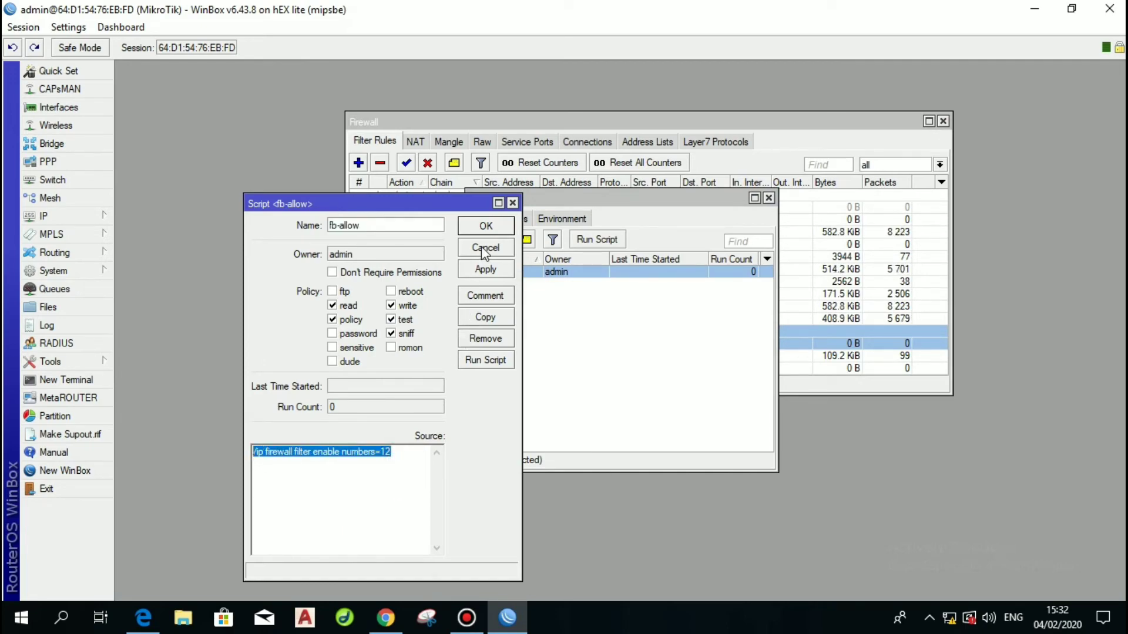
click(485, 318)
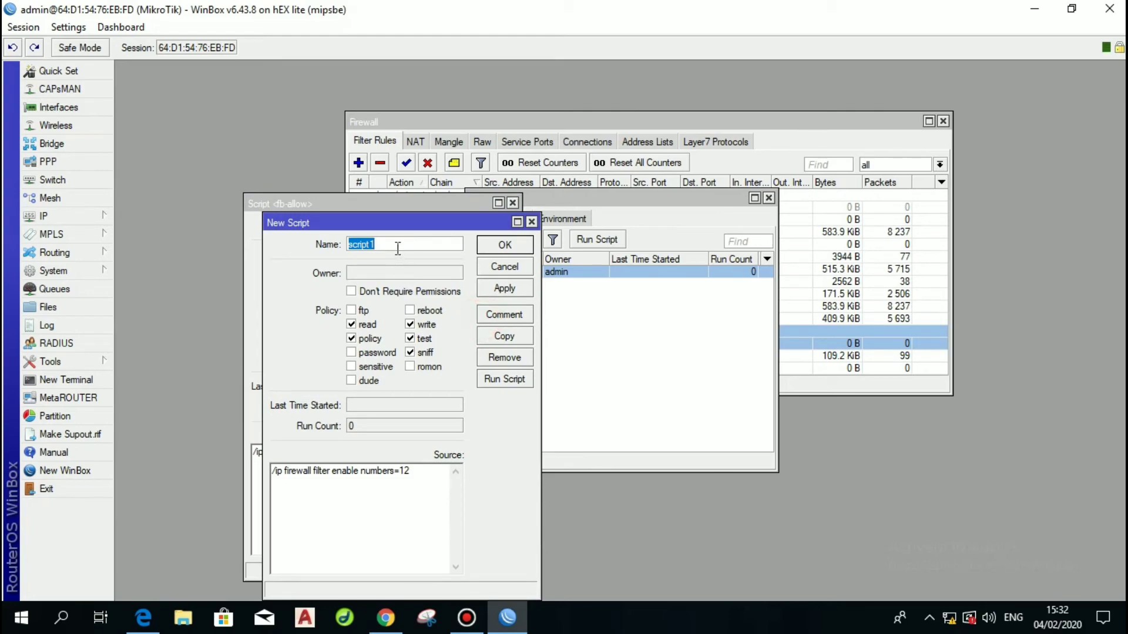
key(BackSpace)
text(fb-deny)
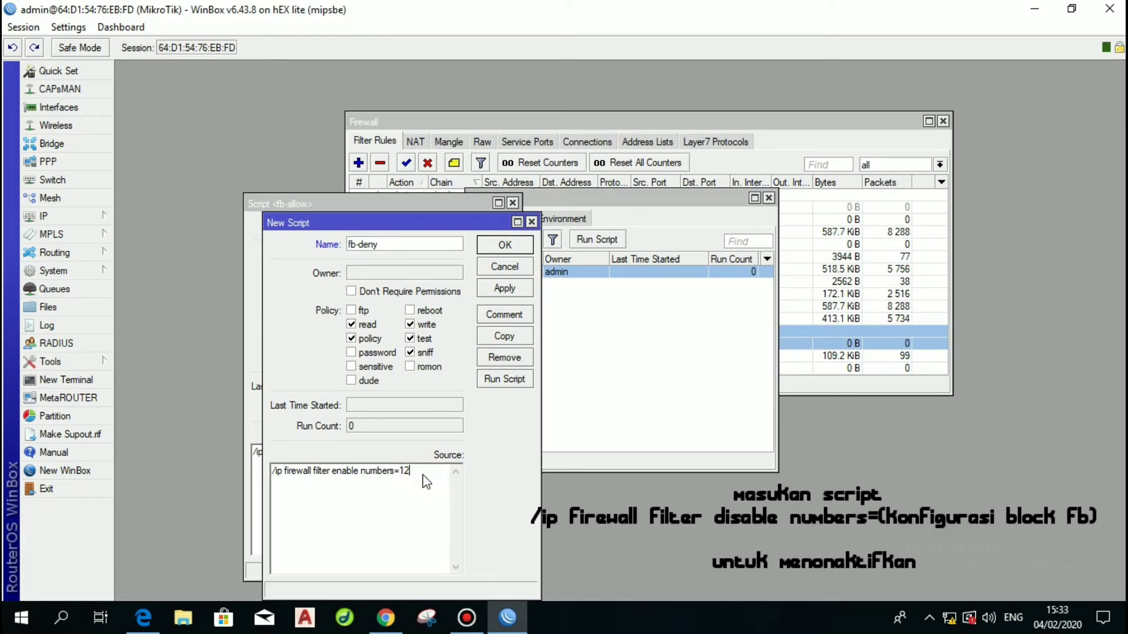
Change fb-deny's source to '/ip firewall filter disable numbers=12' and save it.
click(358, 472)
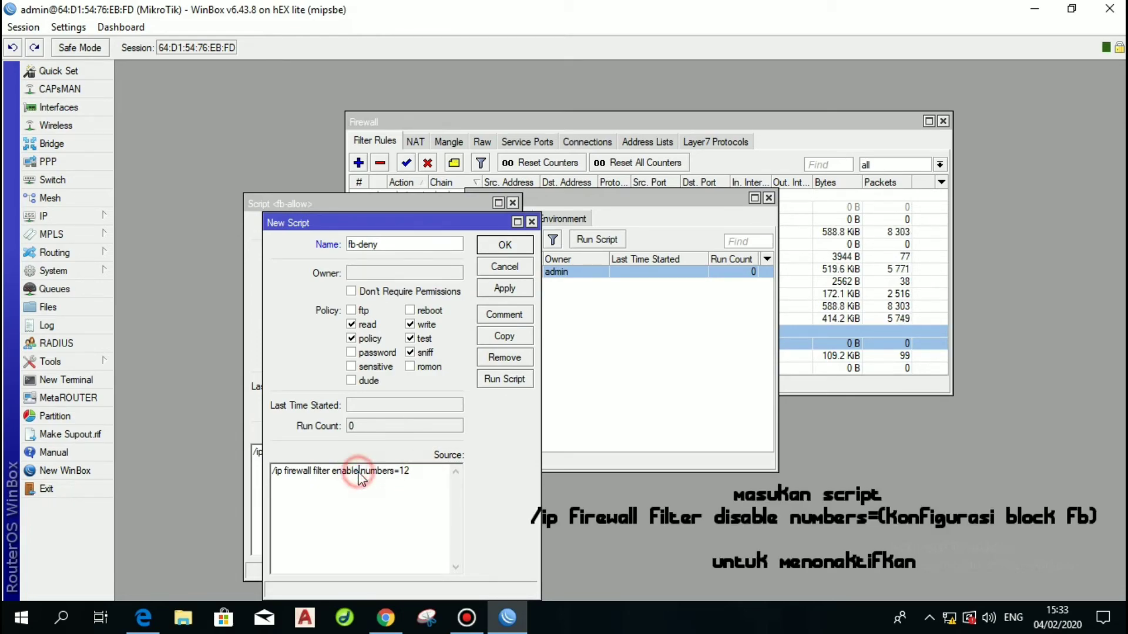
key(BackSpace)
key(BackSpace)
key(BackSpace)
key(BackSpace)
key(BackSpace)
key(BackSpace)
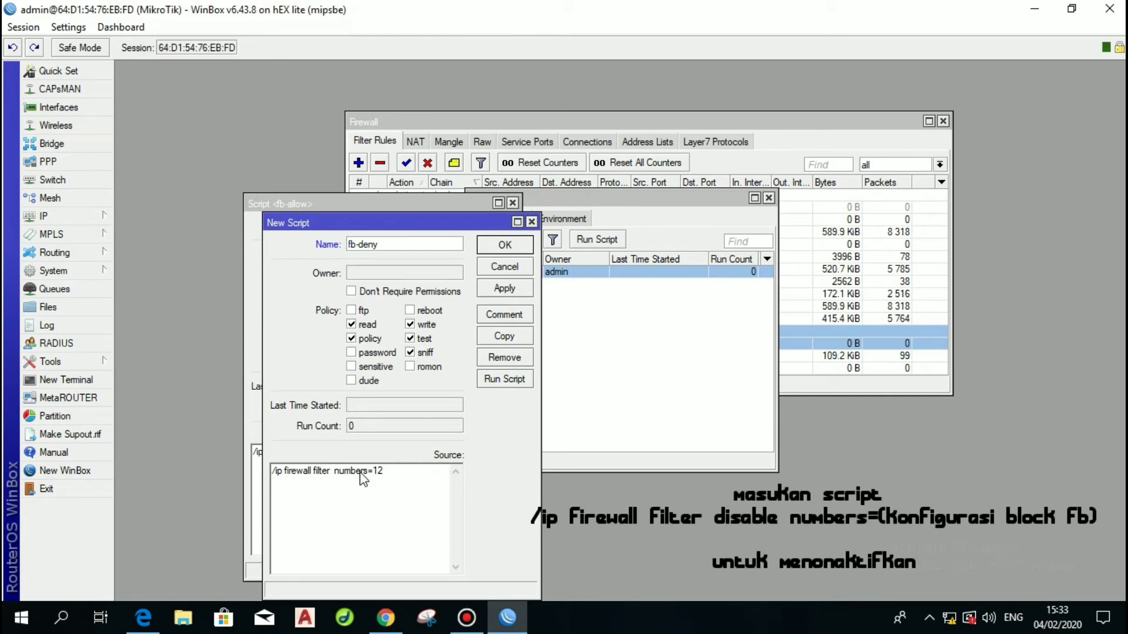
text(disab)
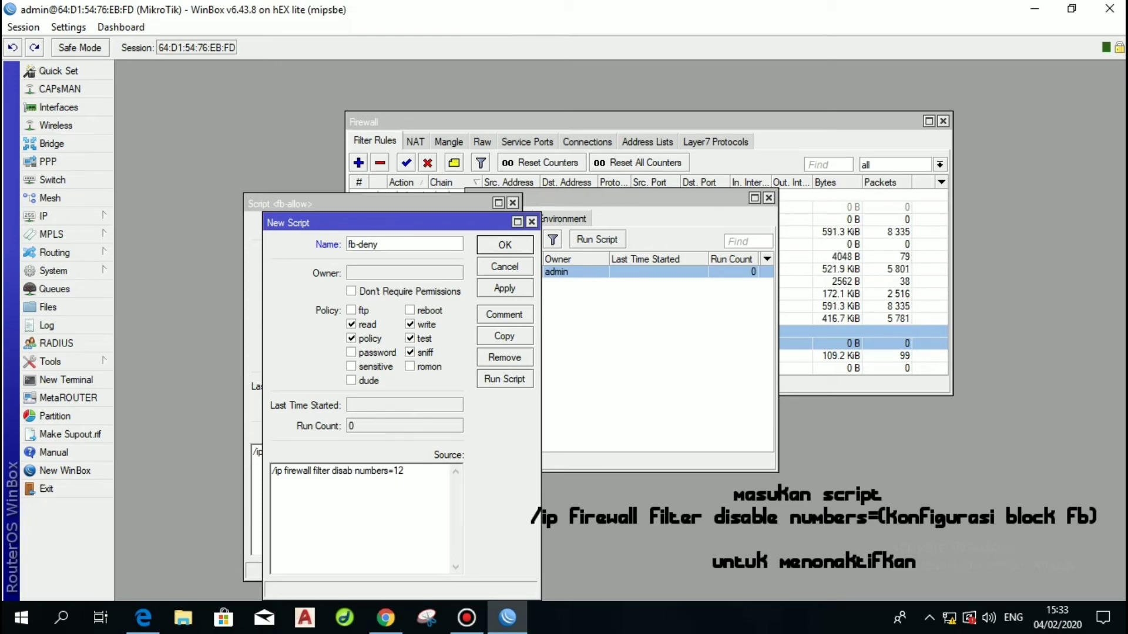
text(le)
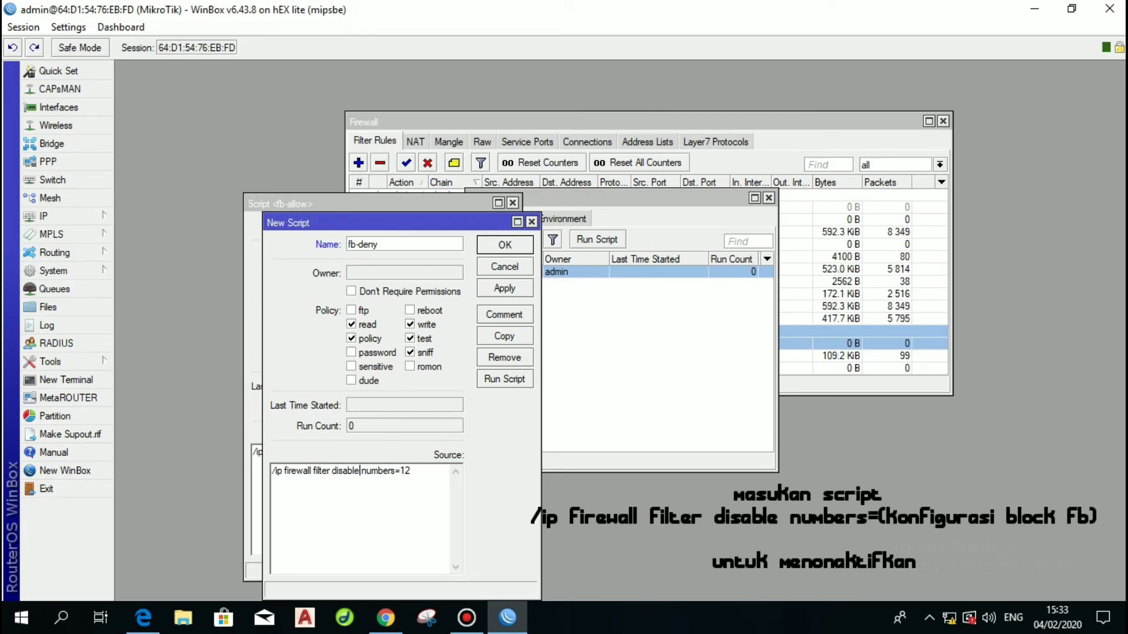
click(494, 290)
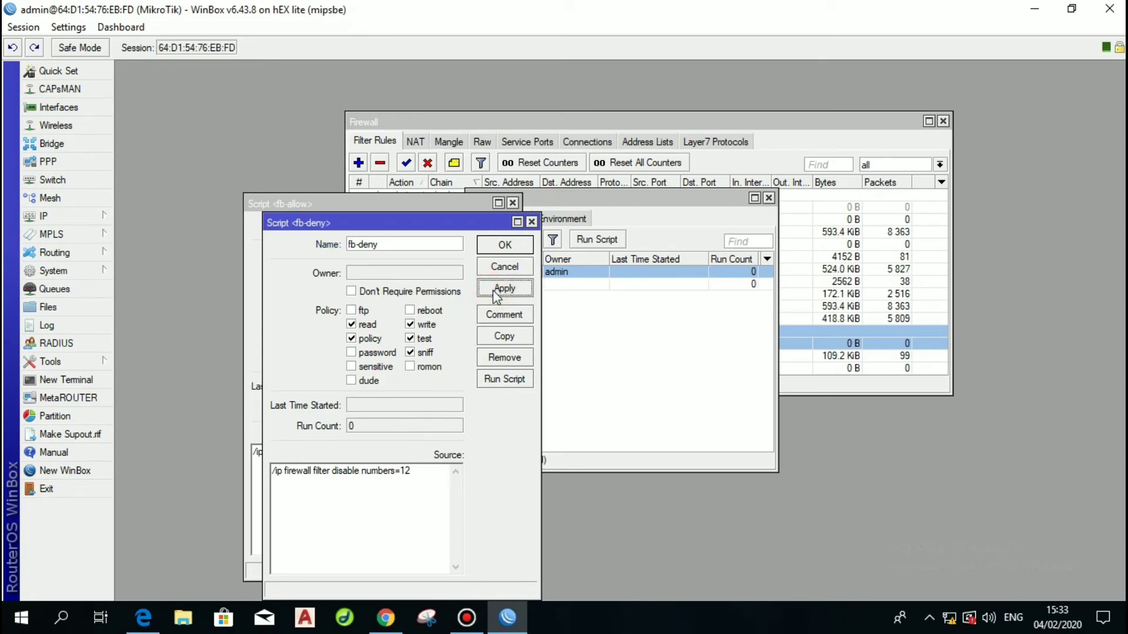
click(501, 246)
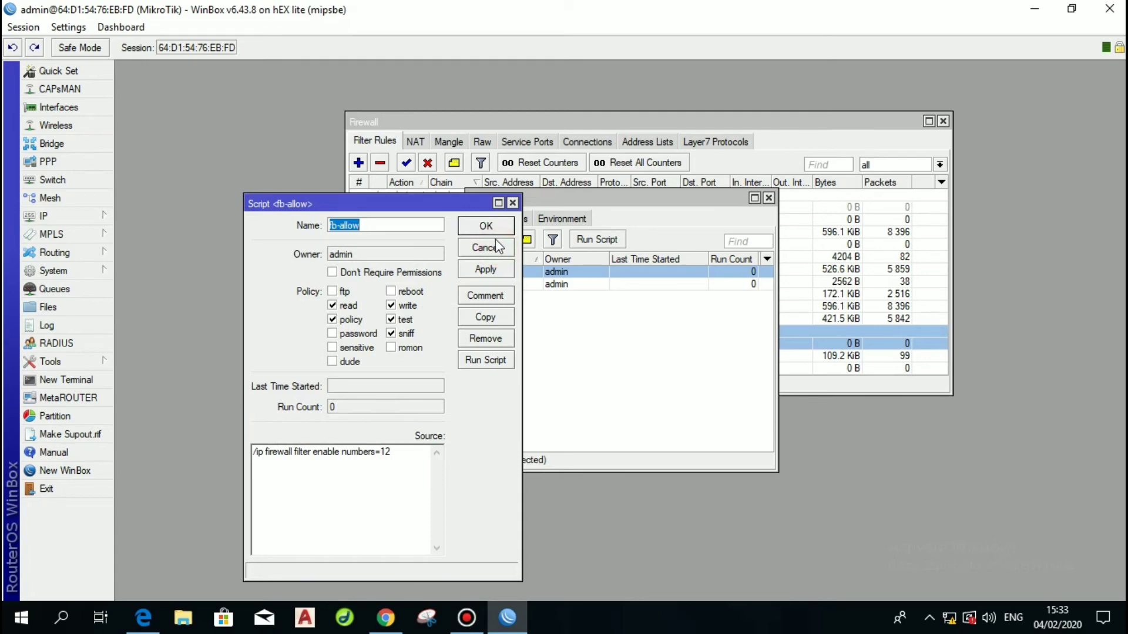
click(487, 228)
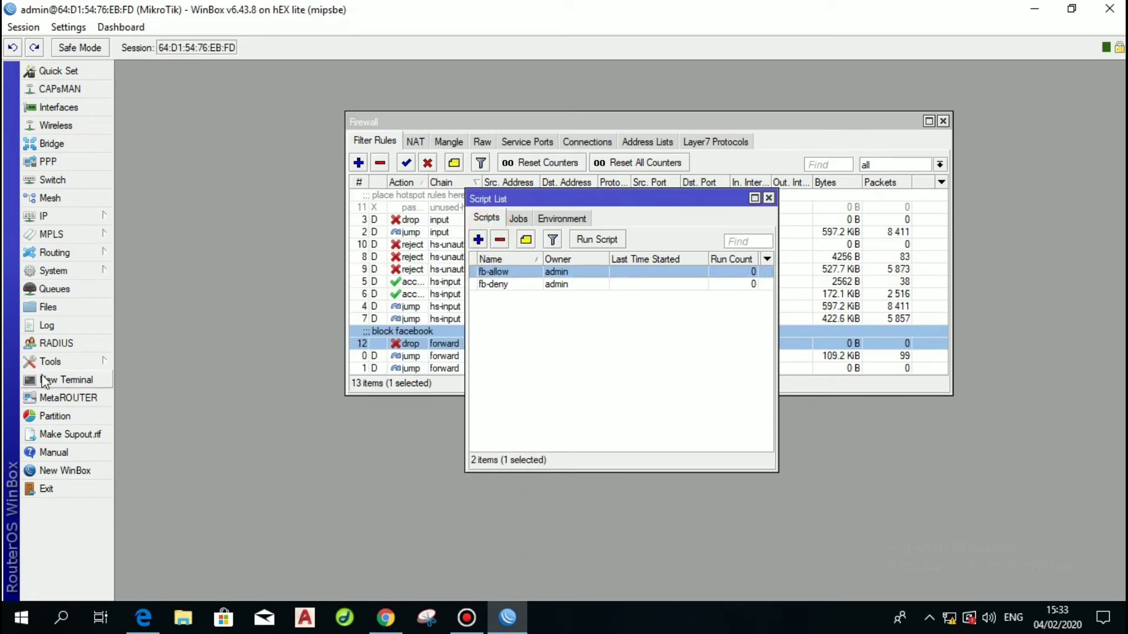
In a new terminal, run 'ip firewall filter disable numbers=12'.
click(53, 379)
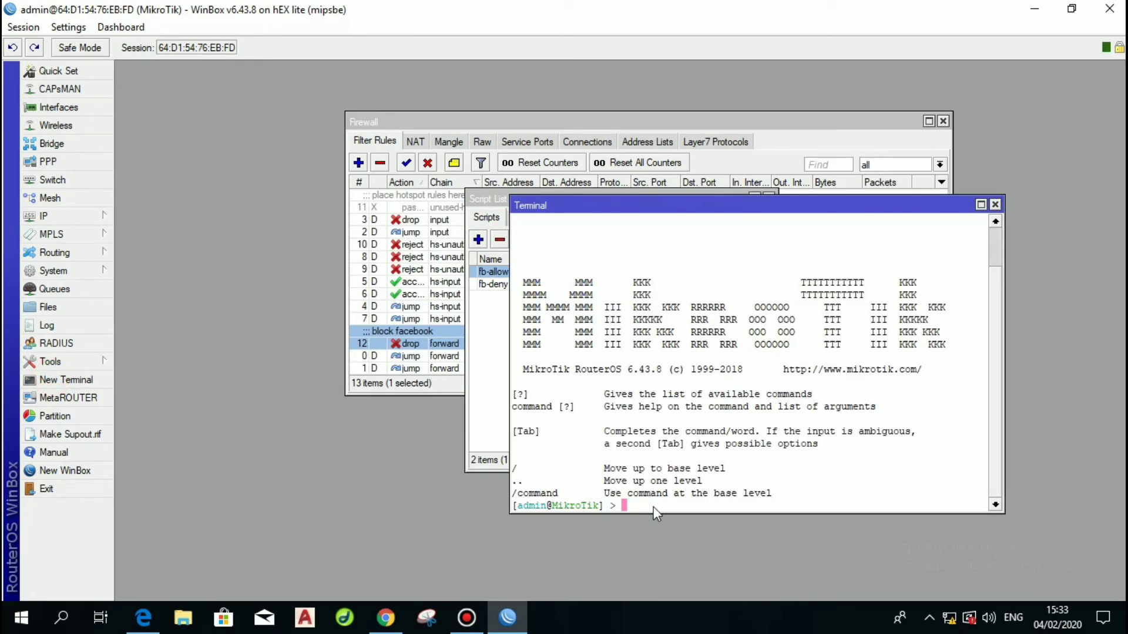
text(ip firewall ir)
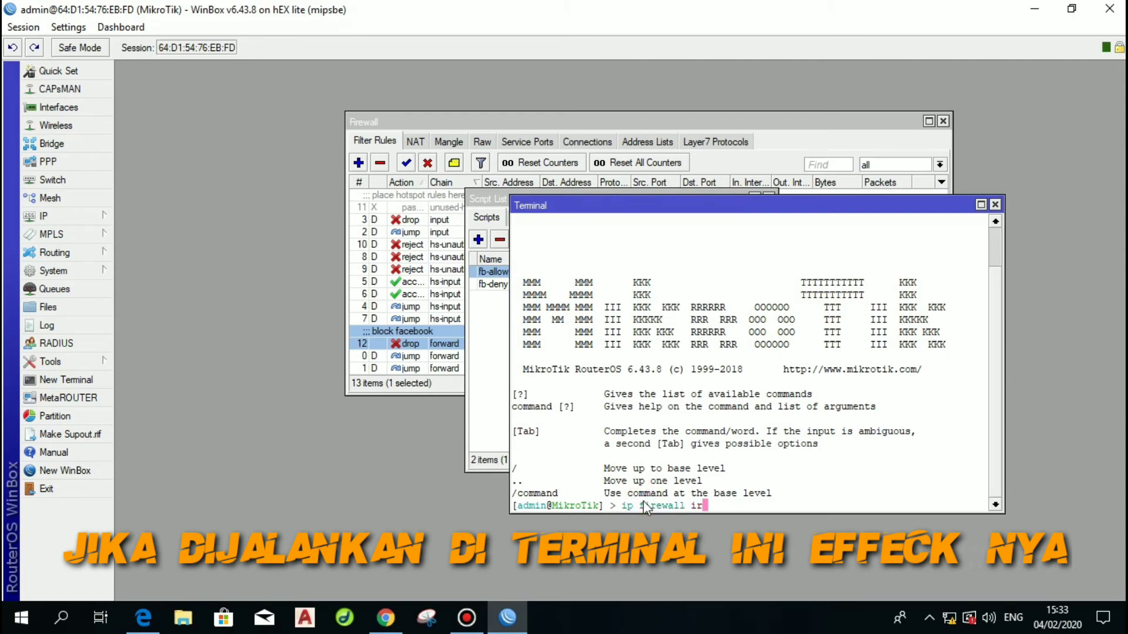
key(BackSpace)
text(filter ilt)
key(BackSpace)
key(BackSpace)
key(BackSpace)
key(BackSpace)
text(disable di)
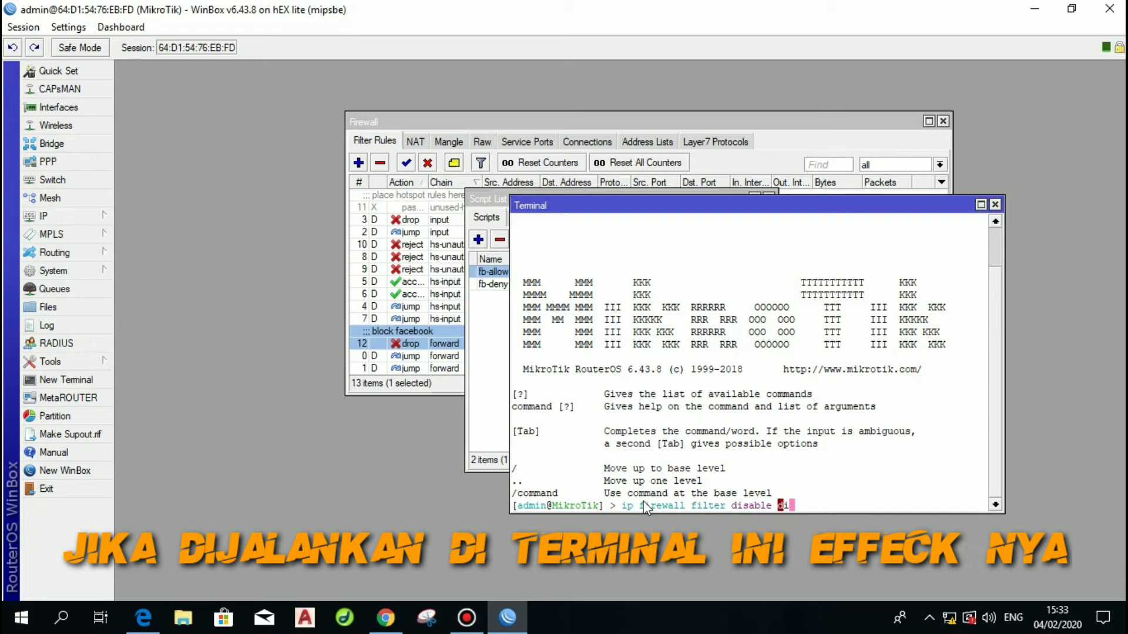
text(s)
key(BackSpace)
key(BackSpace)
key(BackSpace)
key(Tab)
text(12)
key(Return)
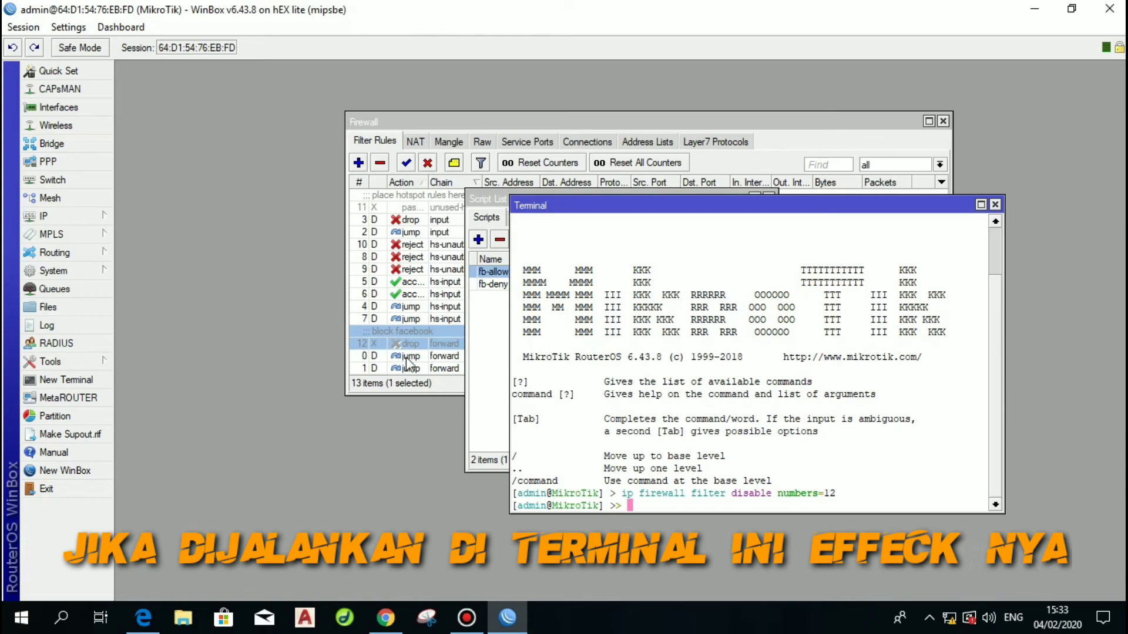
Re-run the command as 'ip firewall filter enable numbers=12' and close the terminal.
key(Up)
key(Left)
key(Left)
key(Left)
key(Left)
key(Left)
key(Left)
key(Left)
key(Left)
key(Left)
key(Left)
key(Left)
key(BackSpace)
key(BackSpace)
key(BackSpace)
key(BackSpace)
key(BackSpace)
key(BackSpace)
key(BackSpace)
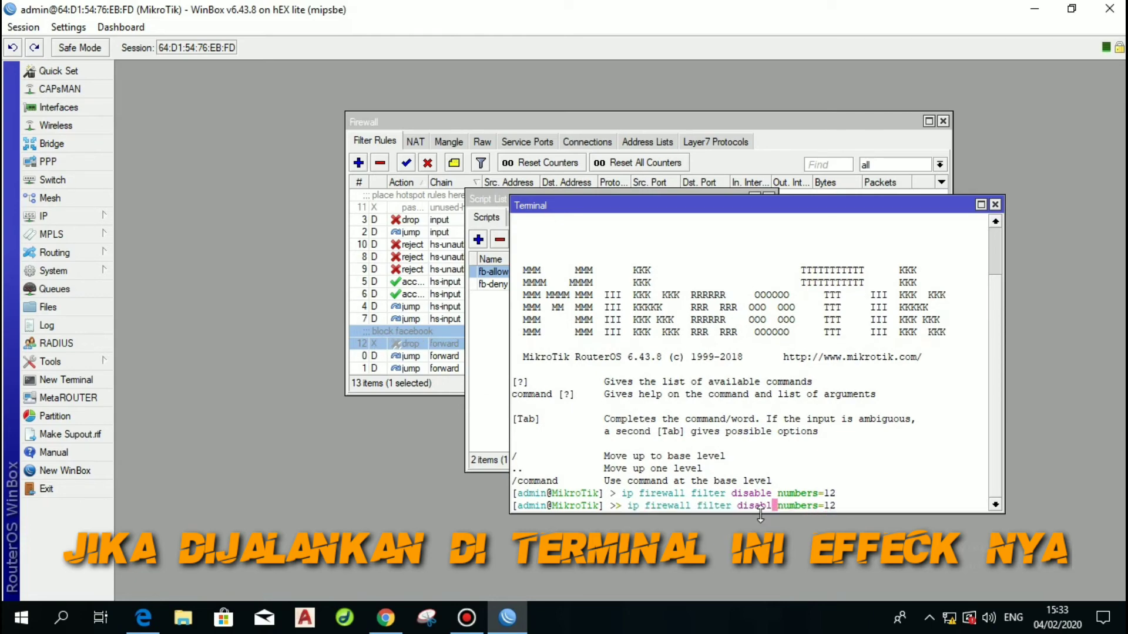
text(enable able)
key(Return)
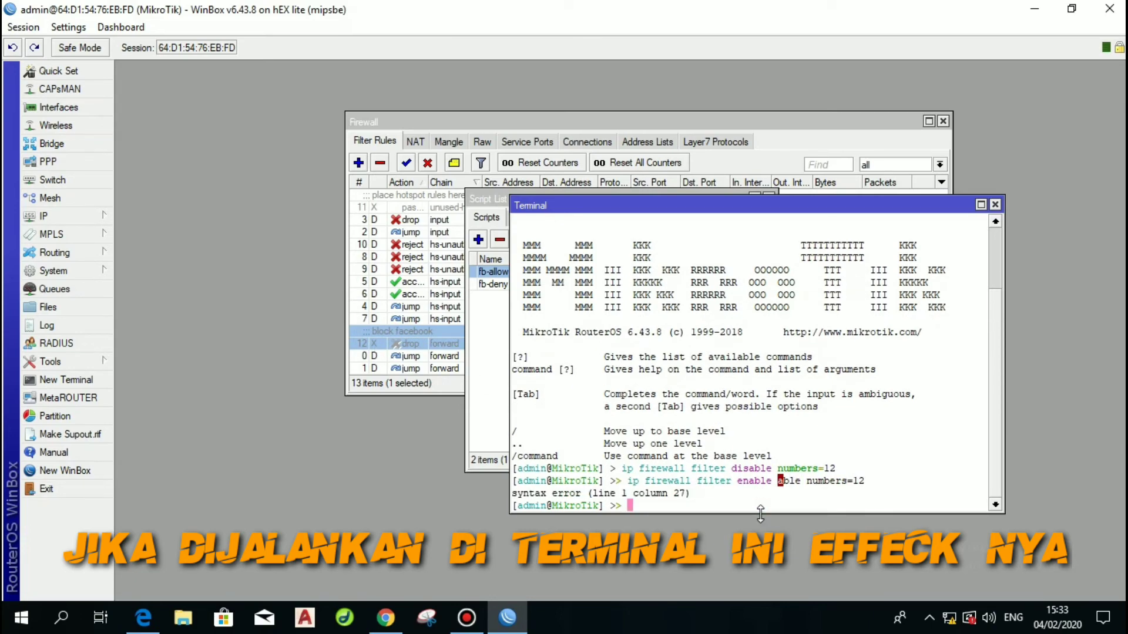
key(Up)
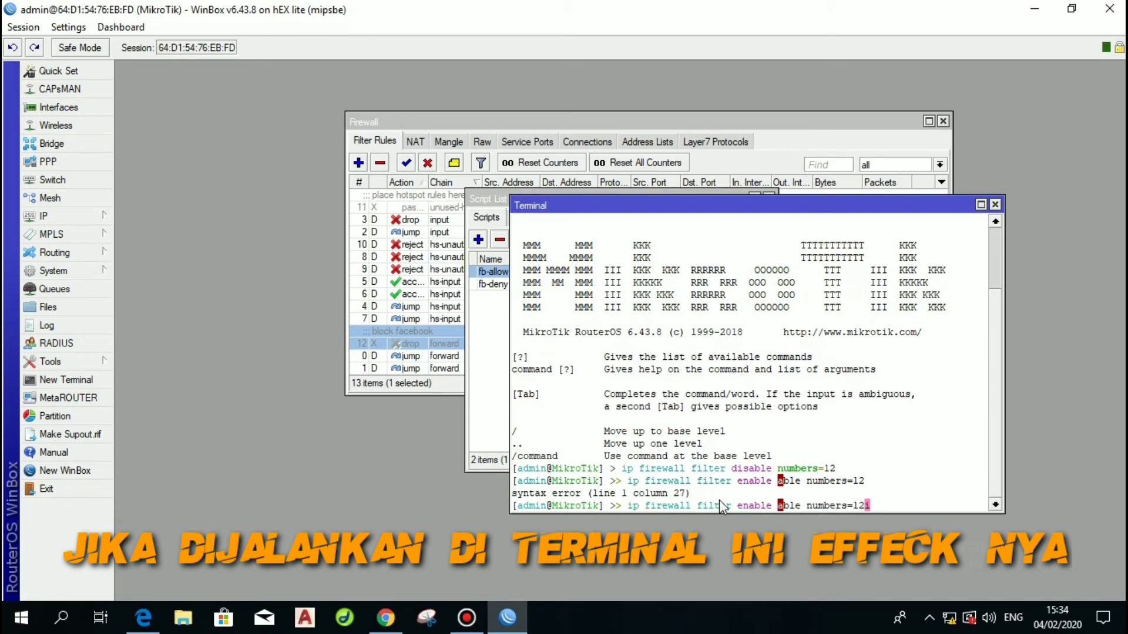
key(Left)
key(Left)
key(Left)
key(Left)
key(Left)
key(Left)
key(Left)
key(Left)
key(Left)
key(Left)
key(Left)
text(en)
key(Delete)
key(Delete)
key(Delete)
key(Delete)
key(Delete)
key(Delete)
key(Delete)
key(Return)
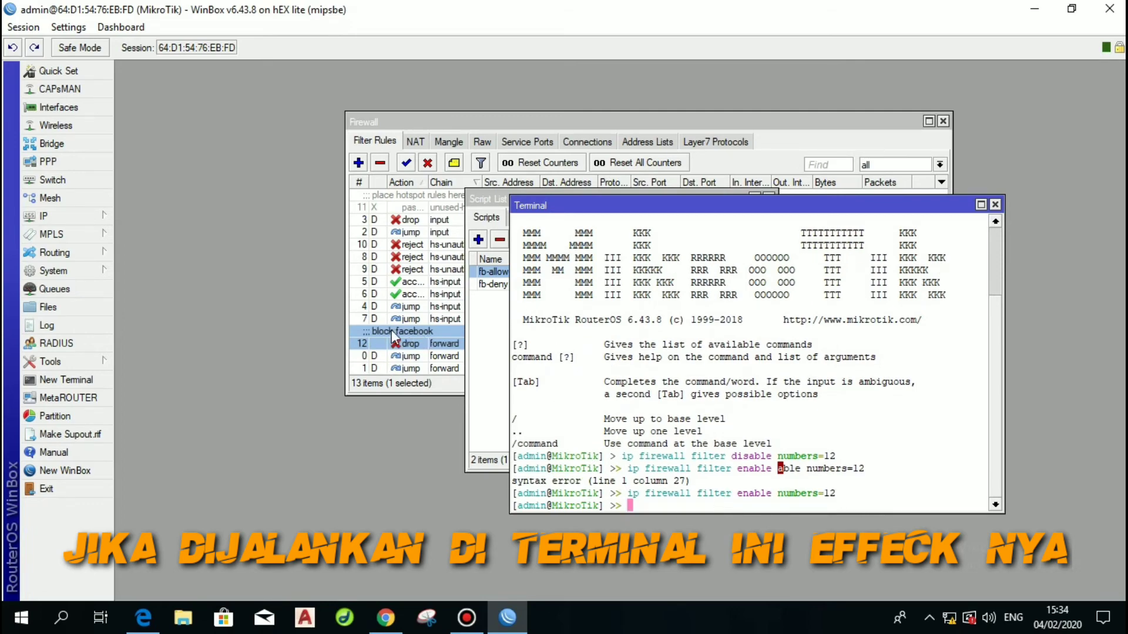
click(995, 204)
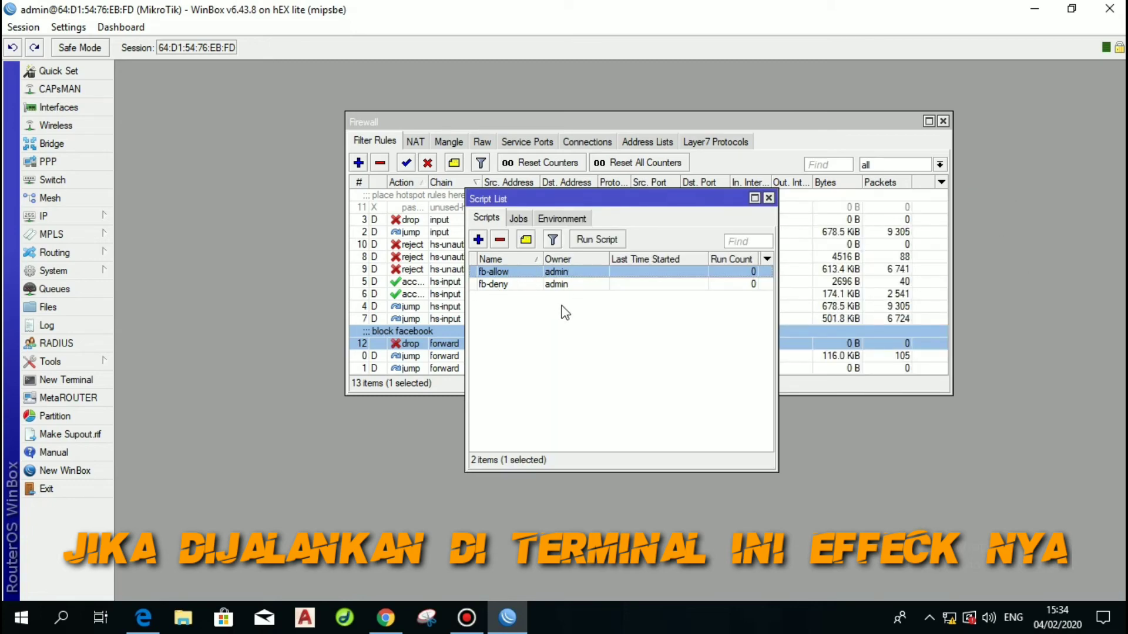
Add schedule 'fb jam 8' starting 08:00:00 with 1d interval, running fb-deny.
click(768, 198)
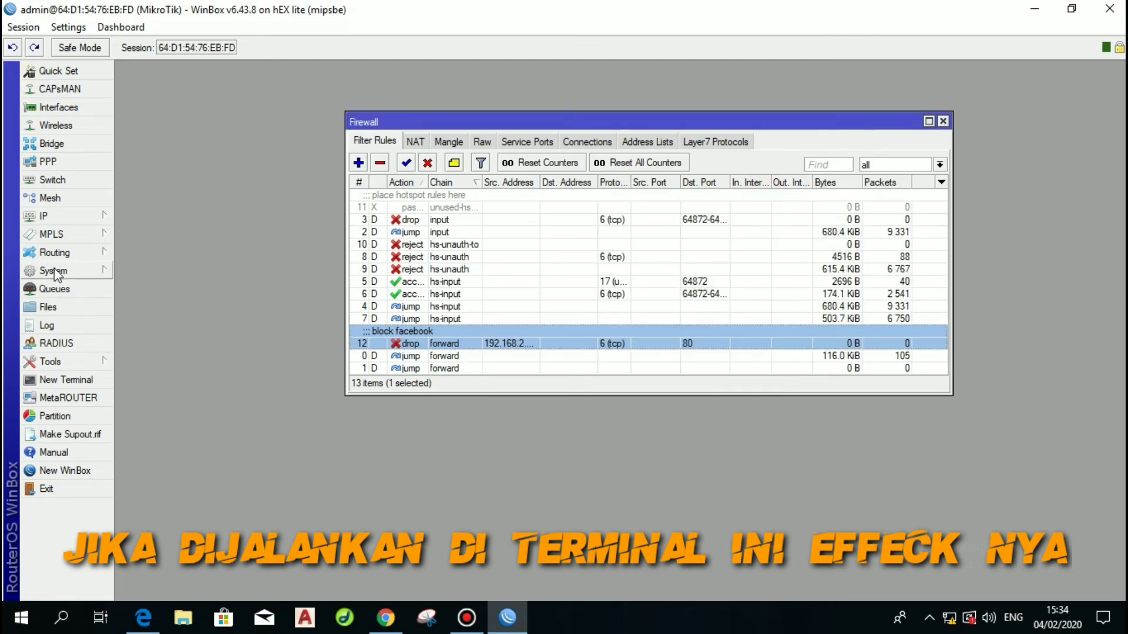
click(96, 270)
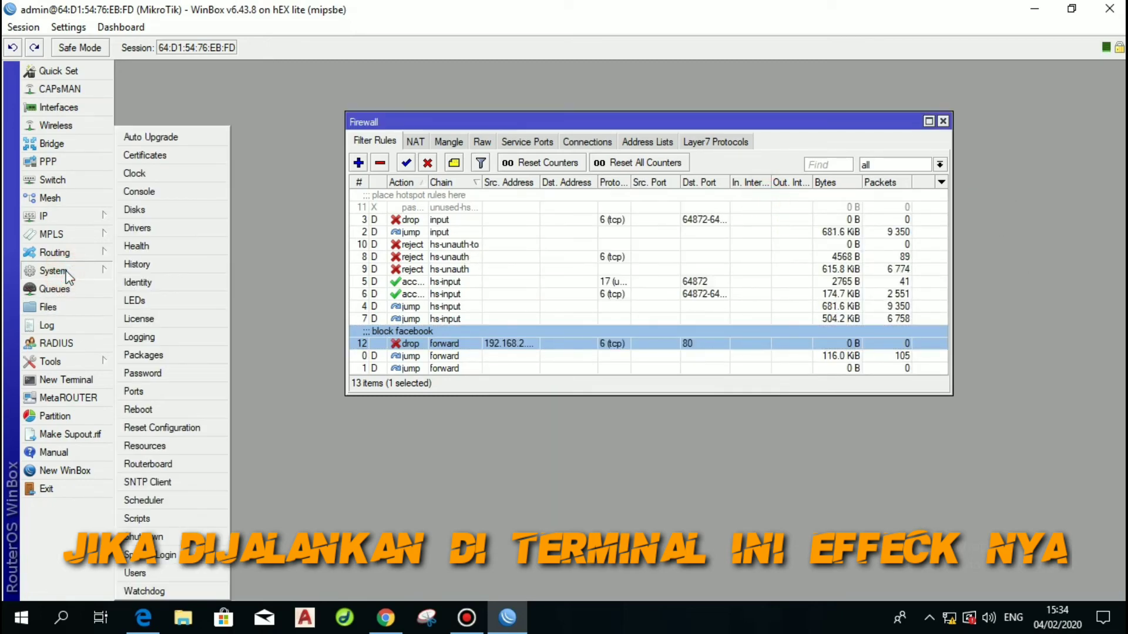
click(144, 501)
click(363, 229)
text(fb)
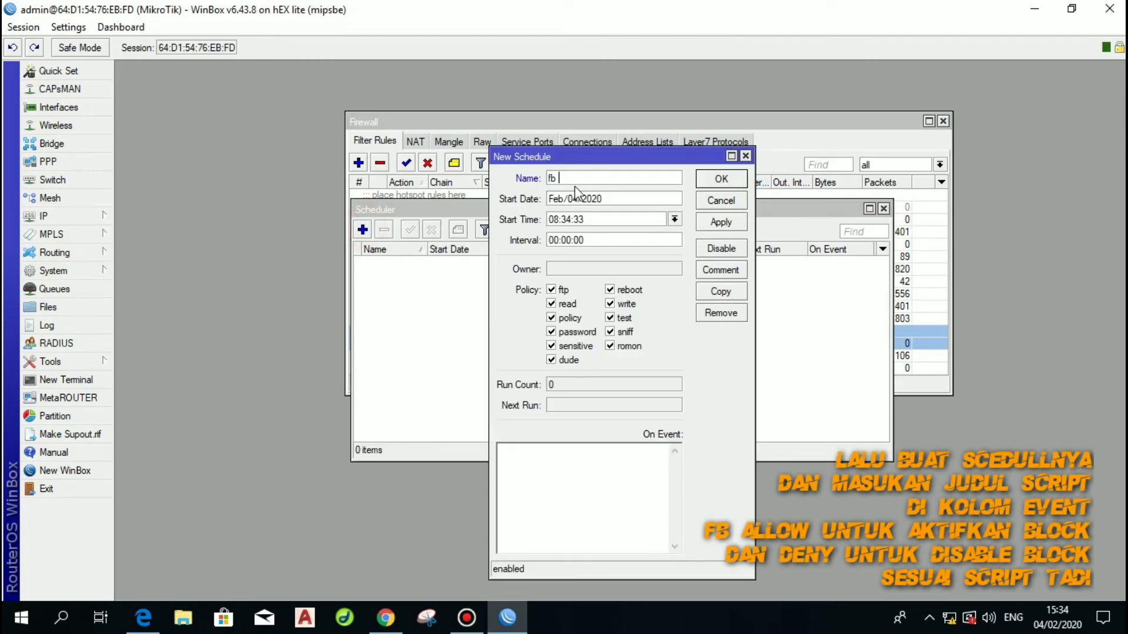
text( jam 8)
drag(595, 220, 564, 219)
text(00:00)
click(547, 240)
text(1d)
click(566, 456)
text(fb-denty)
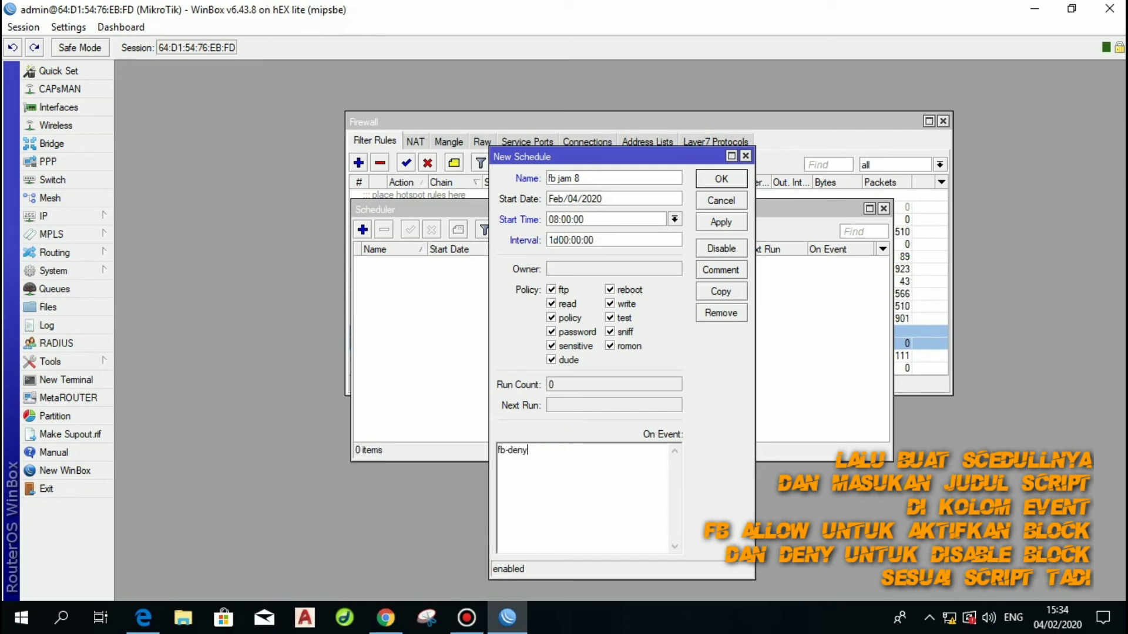
click(721, 222)
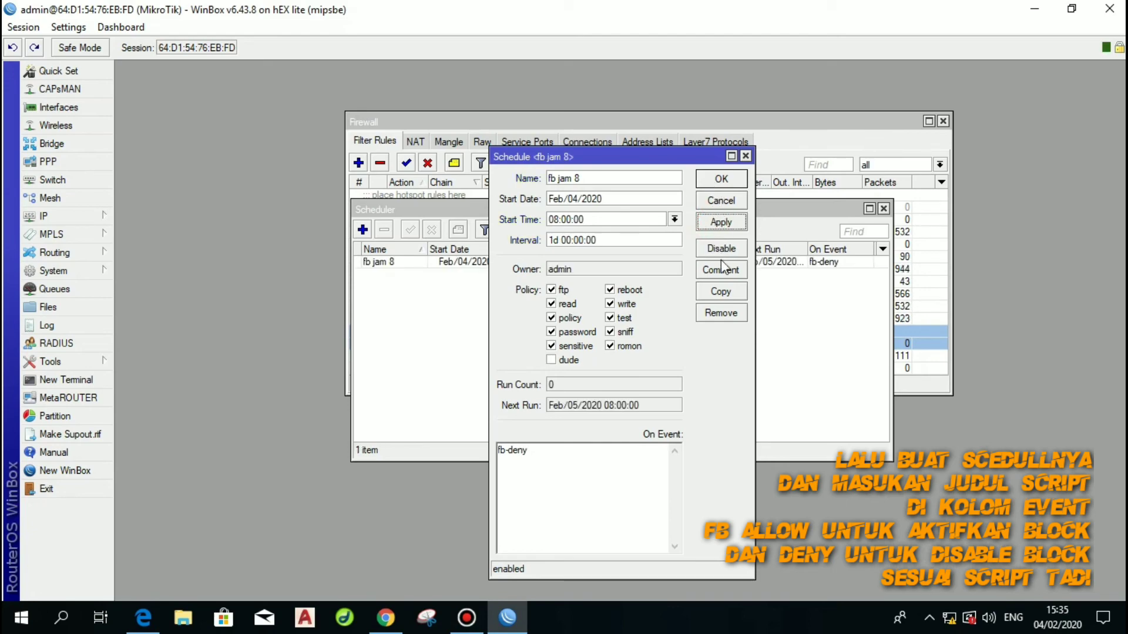
Copy it into schedule 'fb jam 12' starting at 12:00, running fb-allow.
click(721, 292)
text(fb jam)
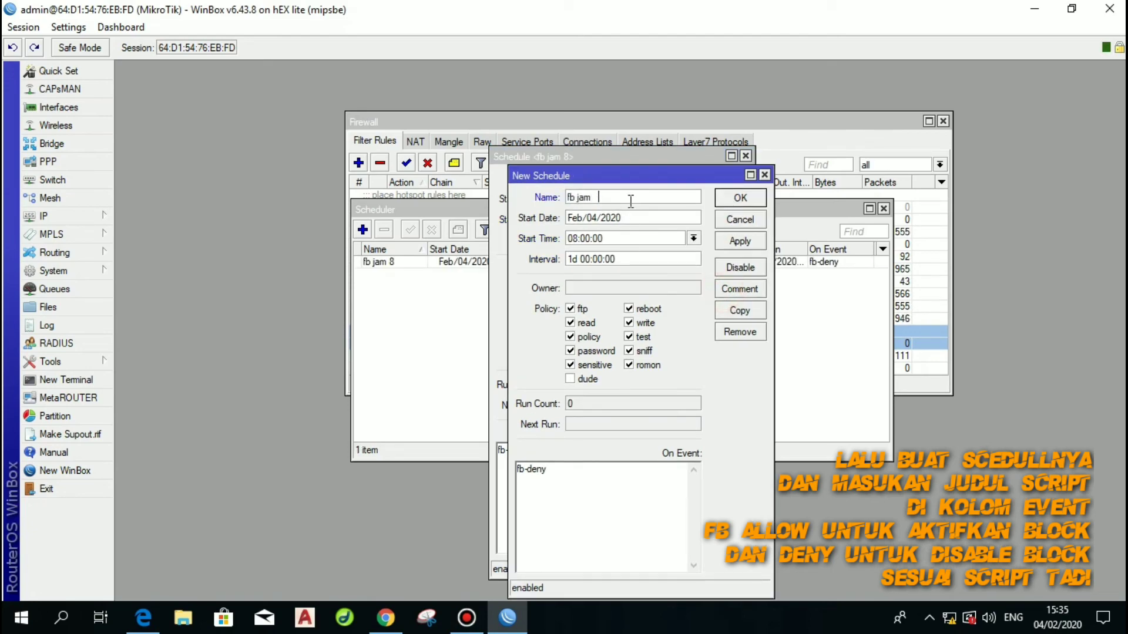
click(577, 238)
key(BackSpace)
key(BackSpace)
text(12)
click(569, 467)
key(BackSpace)
key(BackSpace)
key(BackSpace)
key(BackSpace)
text(allow)
click(741, 241)
Copy it into schedule 'fb jam 13' starting at 13:00, running fb-deny.
click(740, 310)
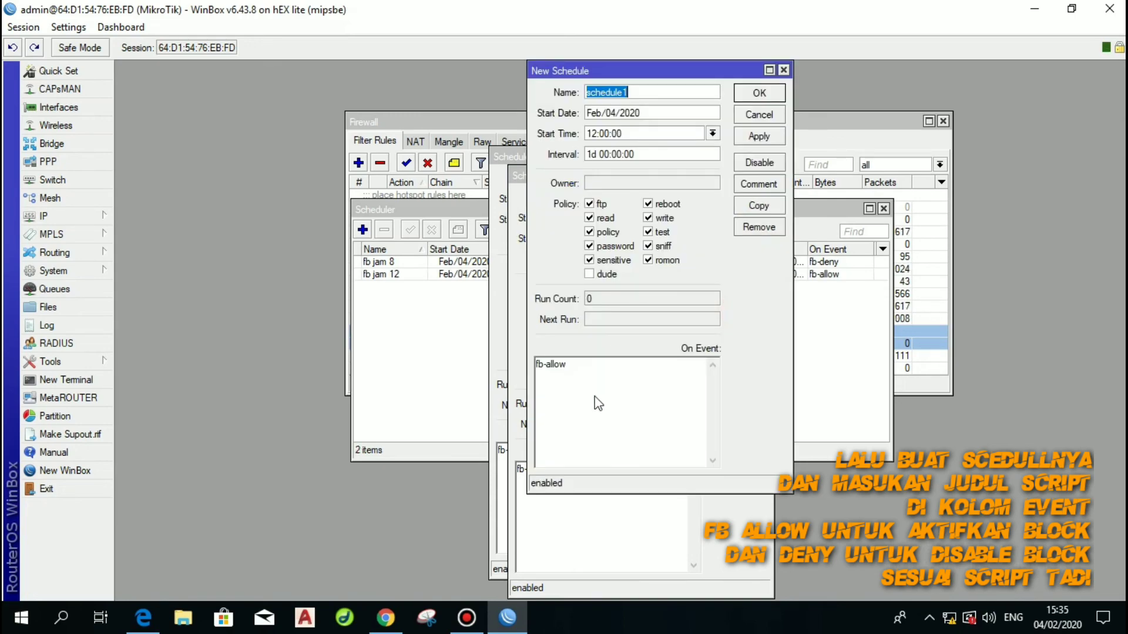
click(587, 365)
key(BackSpace)
key(BackSpace)
key(BackSpace)
key(BackSpace)
key(BackSpace)
text(deny)
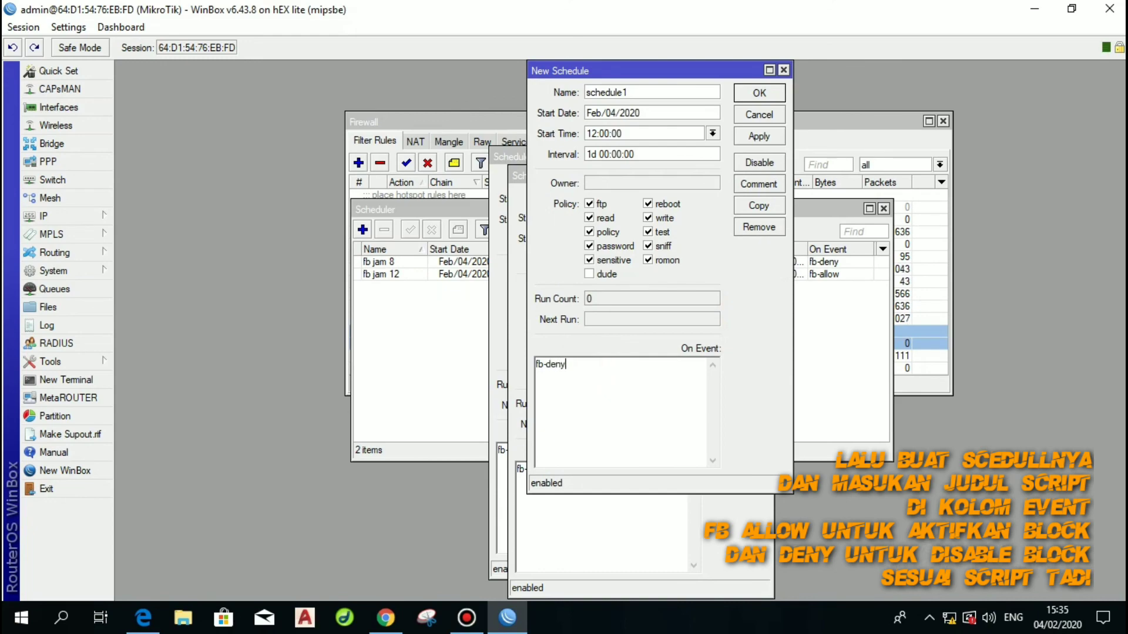
drag(634, 93, 587, 79)
text(fb jam 13)
double_click(592, 134)
text(13)
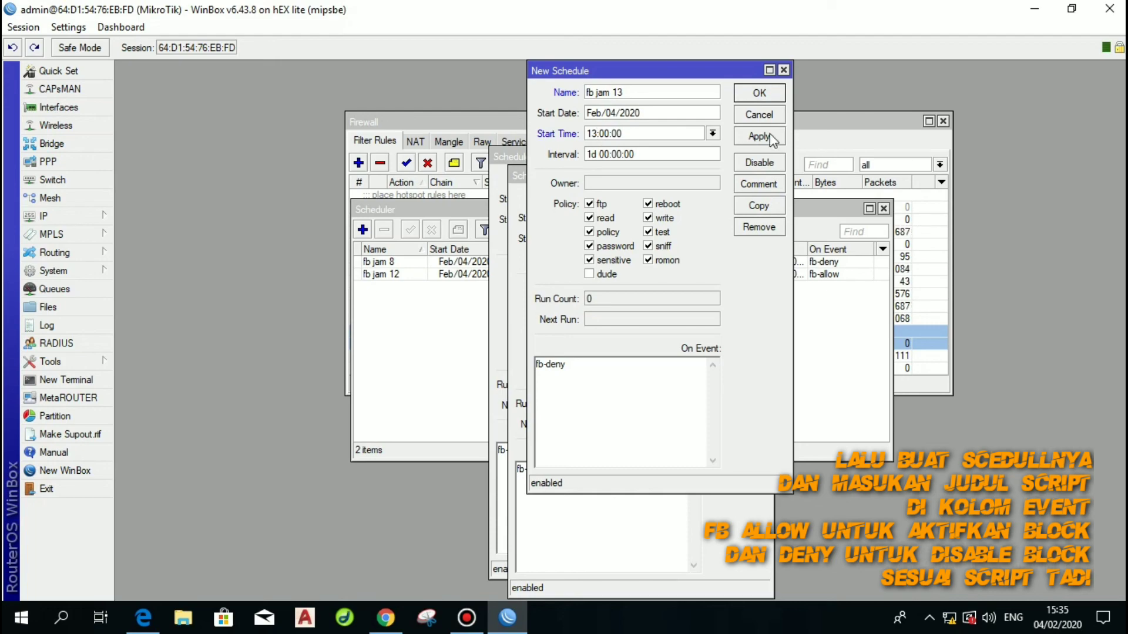
click(759, 136)
Copy it into schedule 'fb jam 16' running fb-allow, then close all schedule windows.
click(759, 206)
click(629, 382)
key(BackSpace)
key(BackSpace)
key(BackSpace)
key(BackSpace)
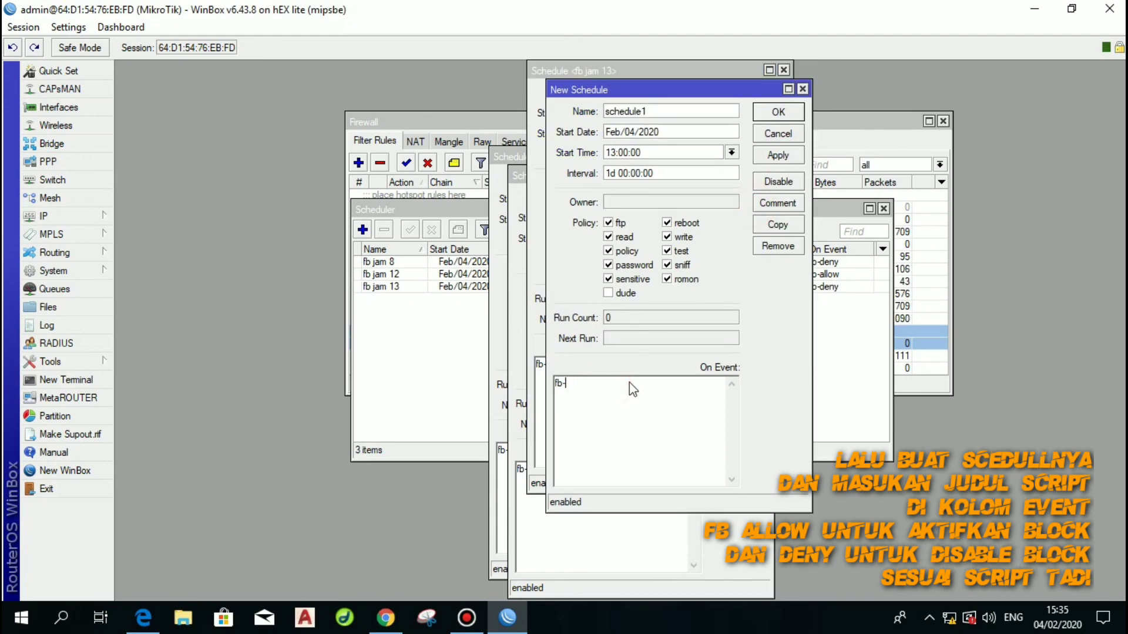
text(allow)
drag(670, 112, 544, 117)
text(fb jam 16)
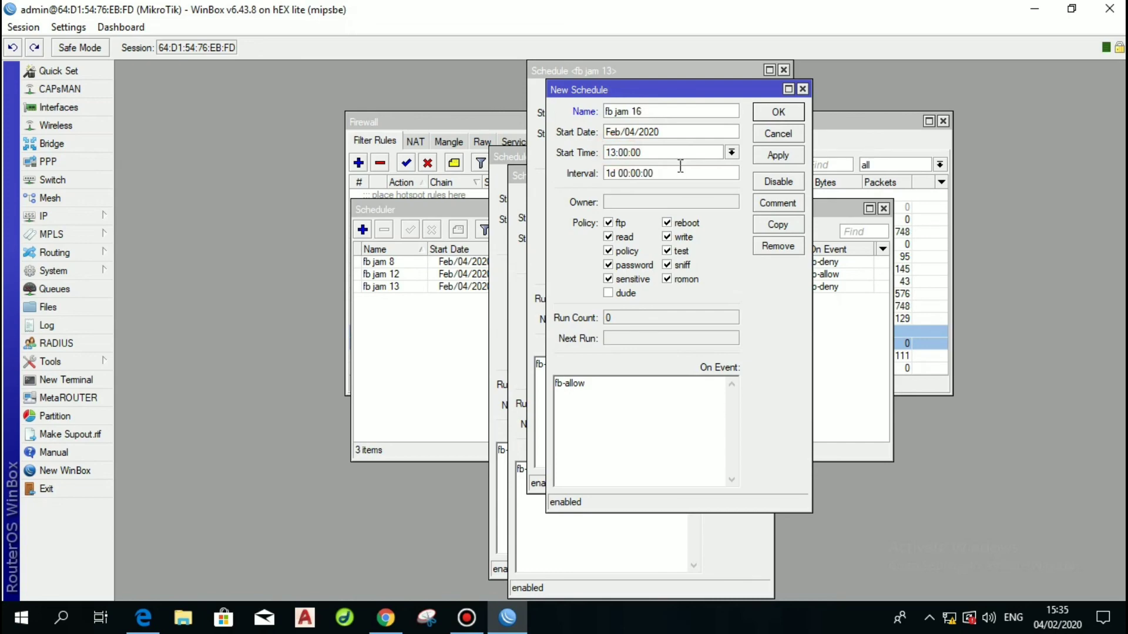
click(770, 153)
click(778, 111)
click(761, 95)
click(739, 197)
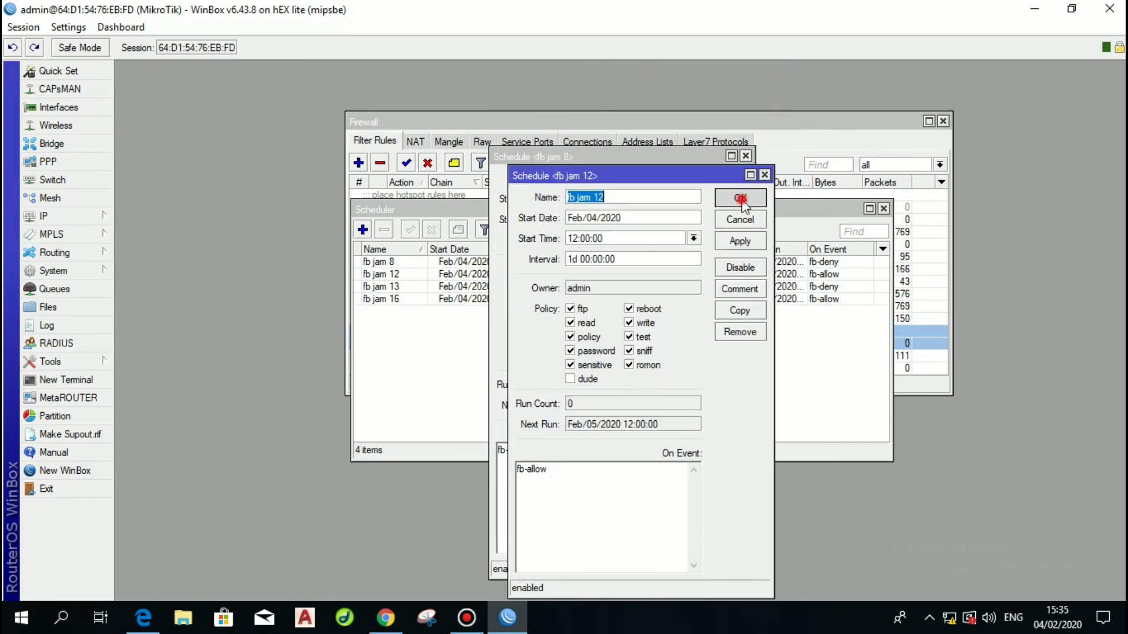
click(717, 181)
Review the fb jam 8 schedule, then close it with the Script List, Scheduler and Firewall windows.
click(56, 271)
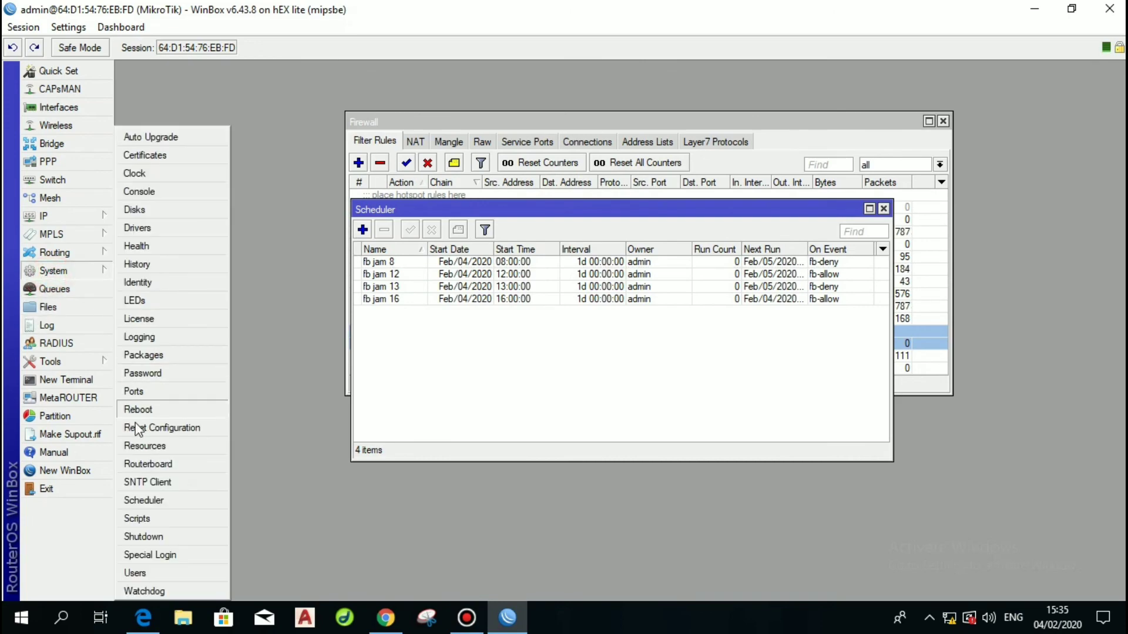
click(147, 518)
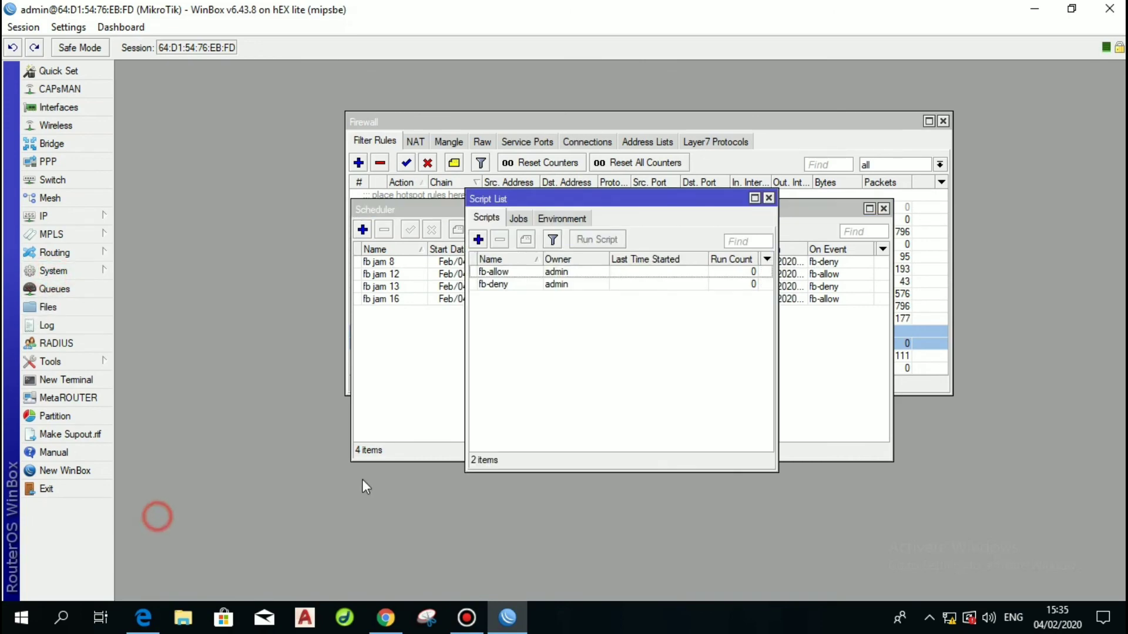
double_click(447, 262)
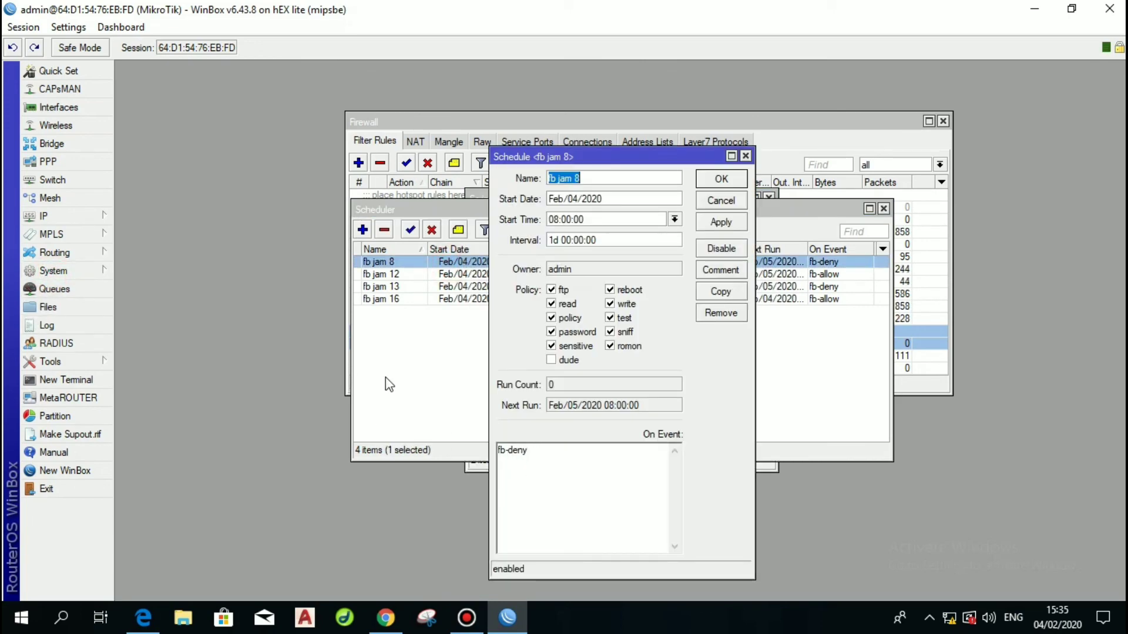
drag(408, 210, 106, 117)
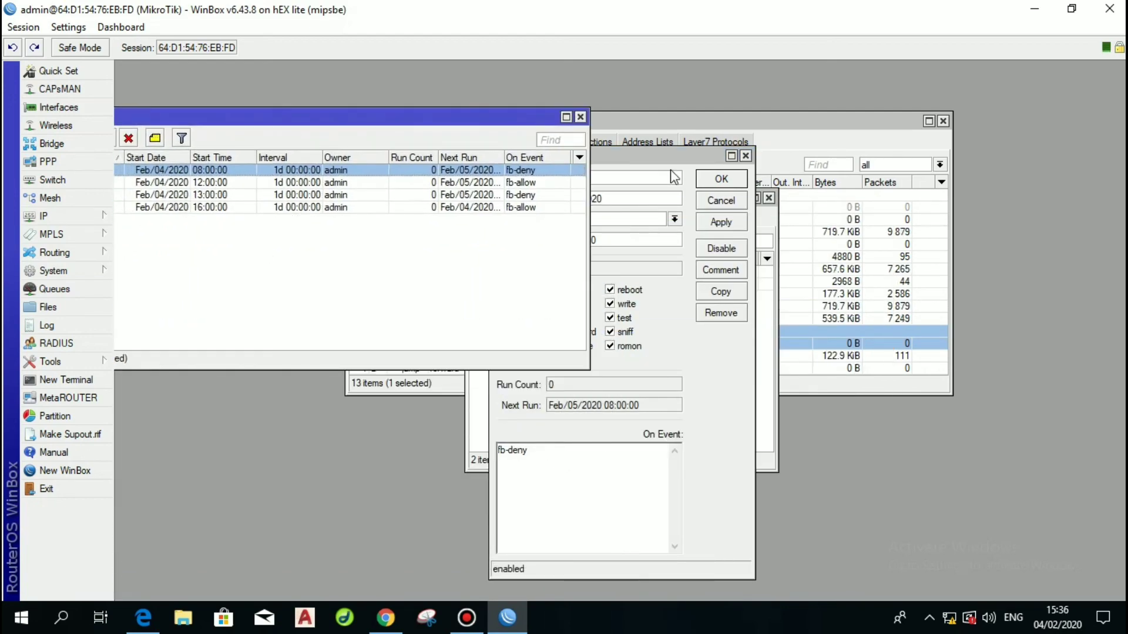
click(674, 176)
click(746, 156)
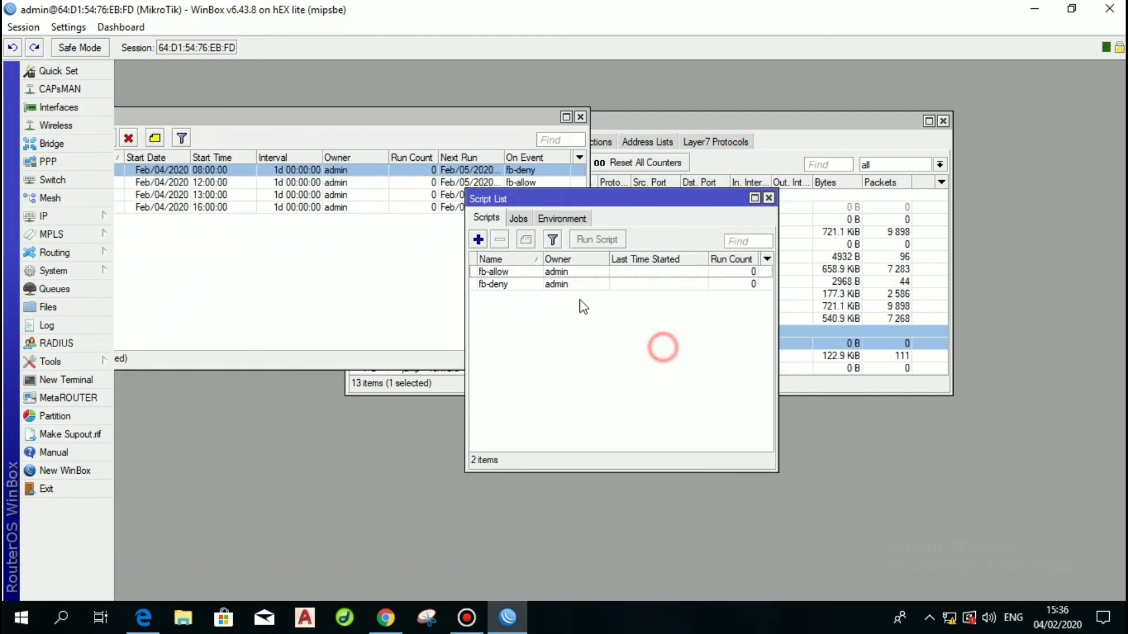
click(769, 199)
click(581, 117)
click(943, 120)
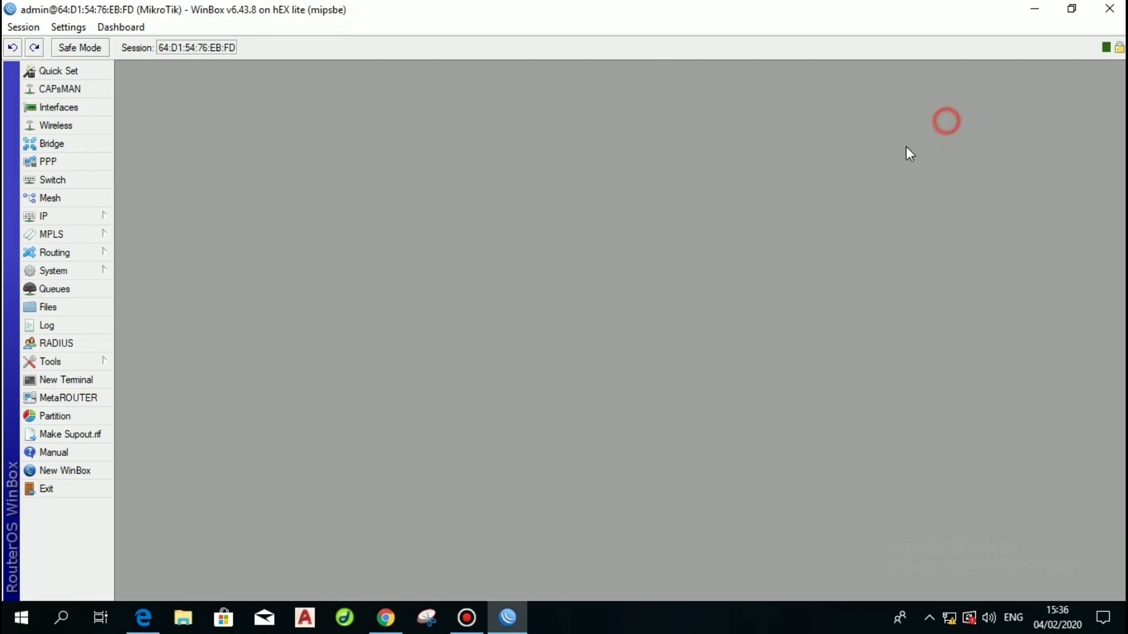
In Chrome, log in to the hotspot page at 192.168.2.1 with the saved username.
click(386, 618)
click(256, 6)
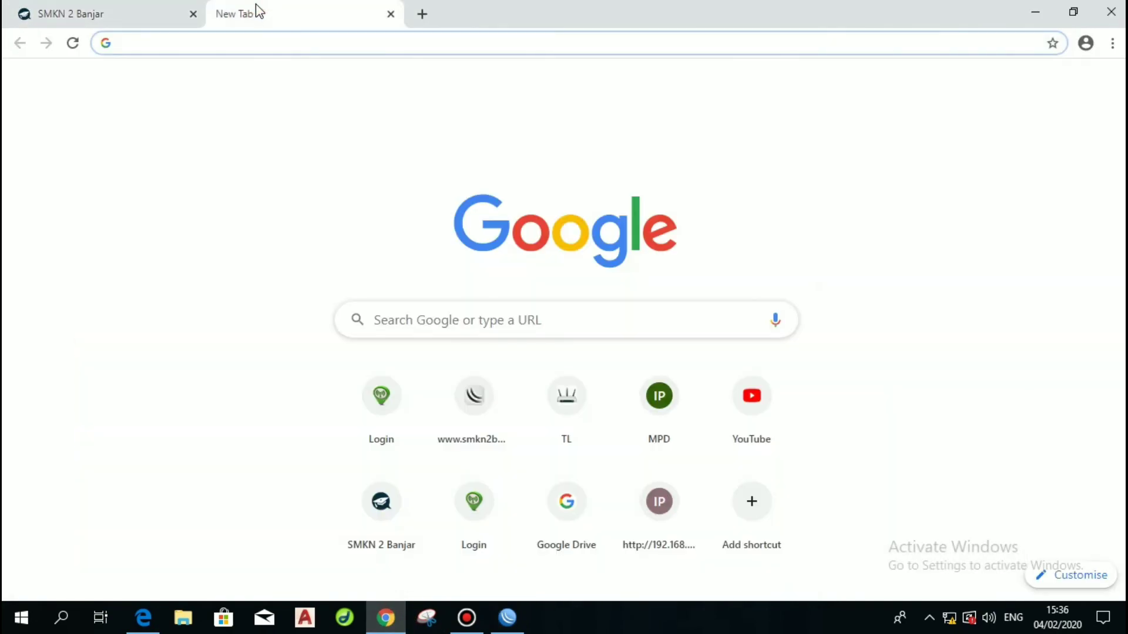
text(192)
key(Return)
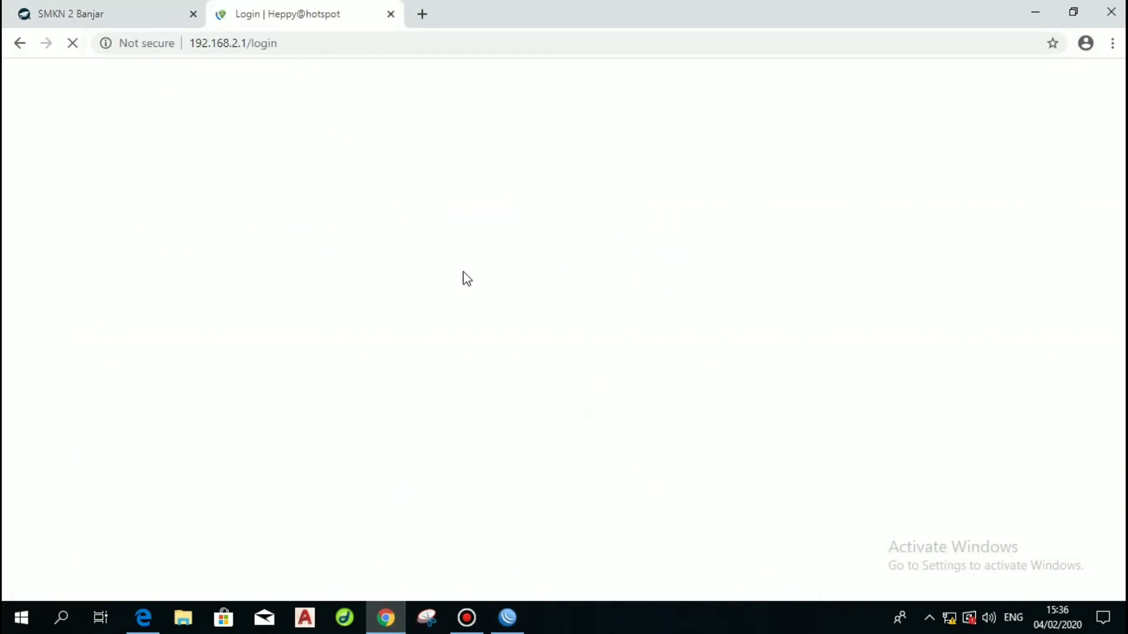
click(176, 15)
click(272, 19)
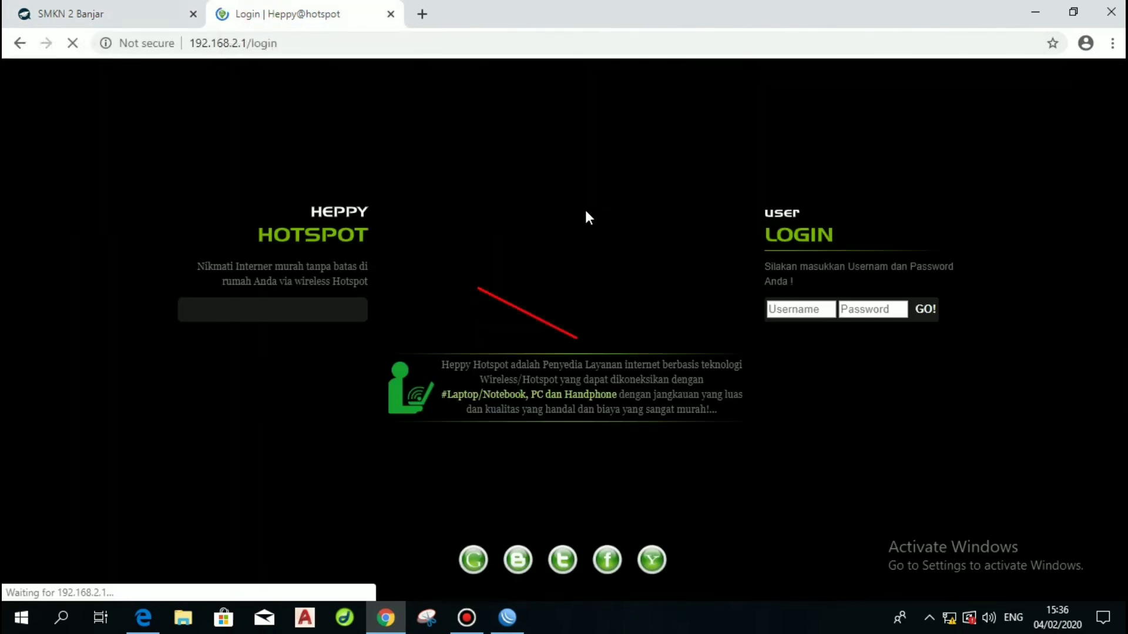
click(799, 309)
click(803, 338)
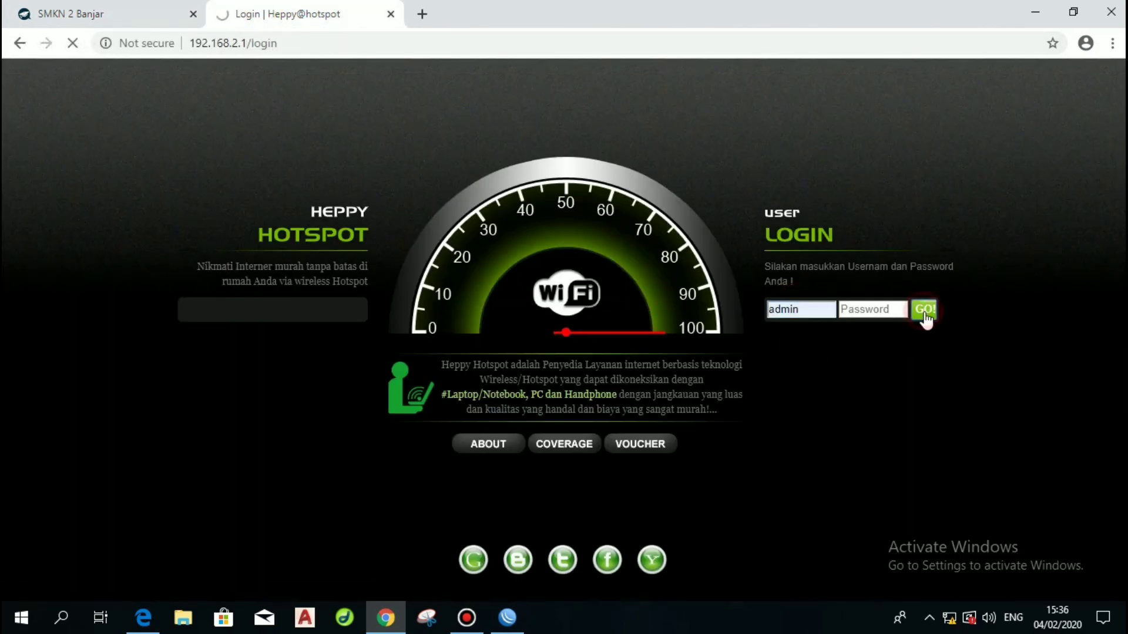
click(926, 311)
Enter the address 192.168.1.1 in the SMKN 2 Banjar tab.
key(ctrl+Tab)
click(284, 40)
text(1)
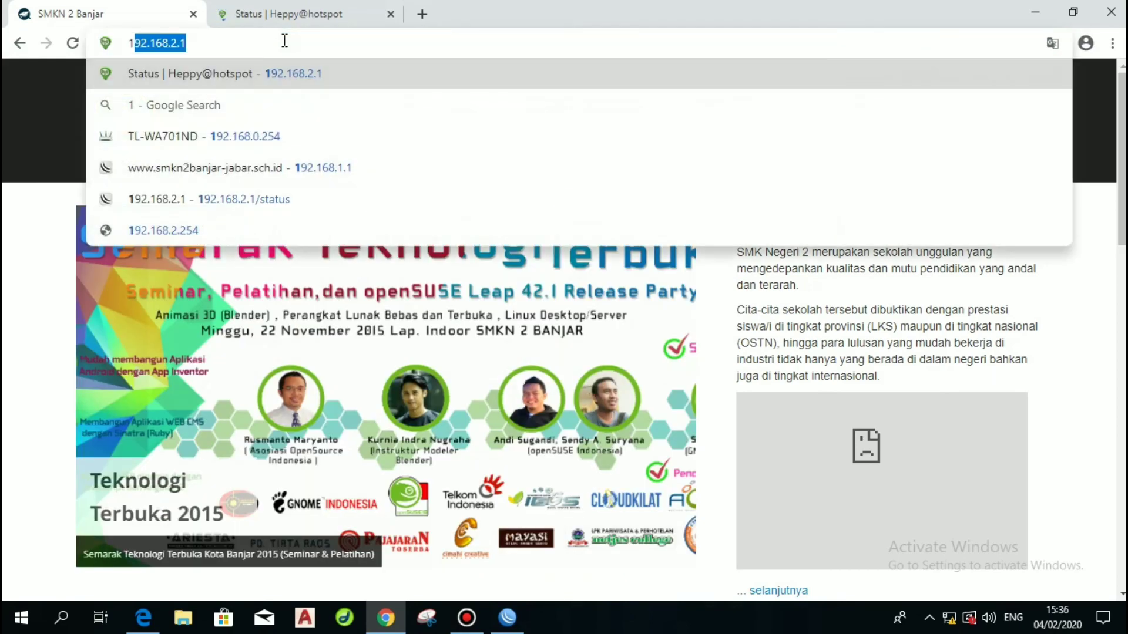
text(92.168.1.1)
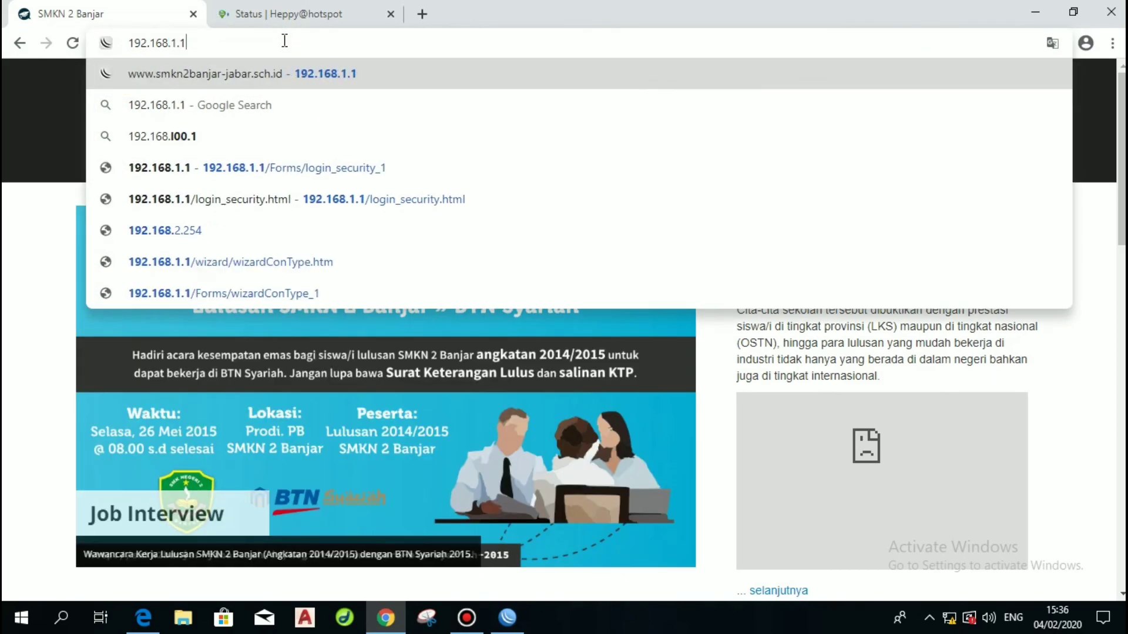